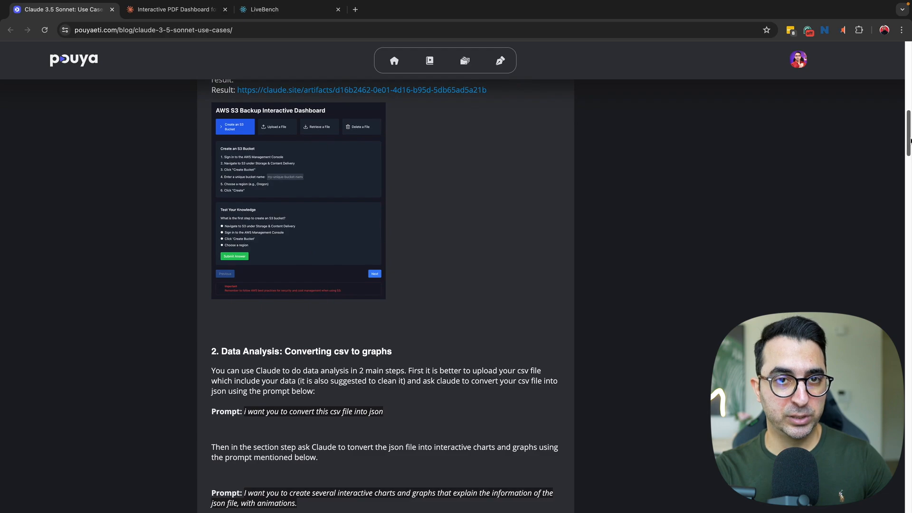
# - Read through the article's Interactive PDF Dashboard and Data Analysis sections, including the prompts and example results
pyautogui.moveTo(902, 142)
pyautogui.mouseDown()
pyautogui.moveTo(897, 216)
pyautogui.moveTo(892, 130)
pyautogui.mouseUp()
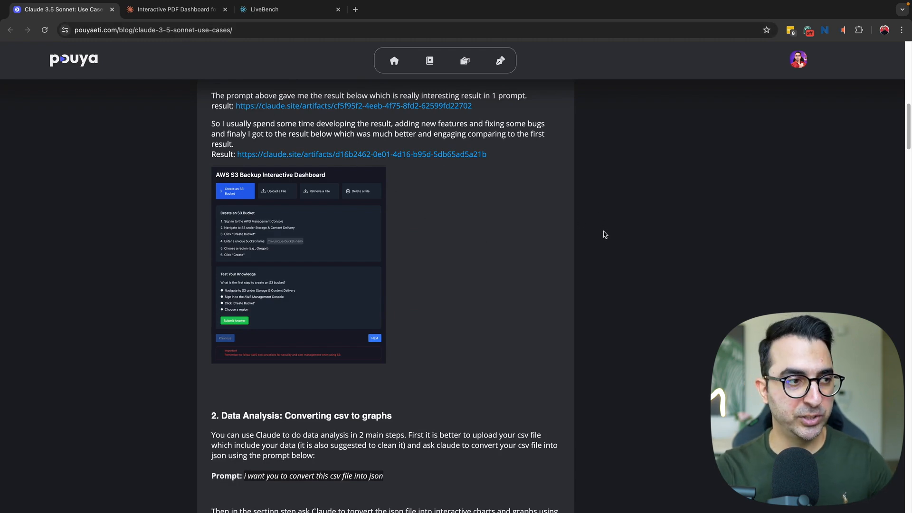
pyautogui.scroll(3, 589, 239)
pyautogui.scroll(2, 287, 206)
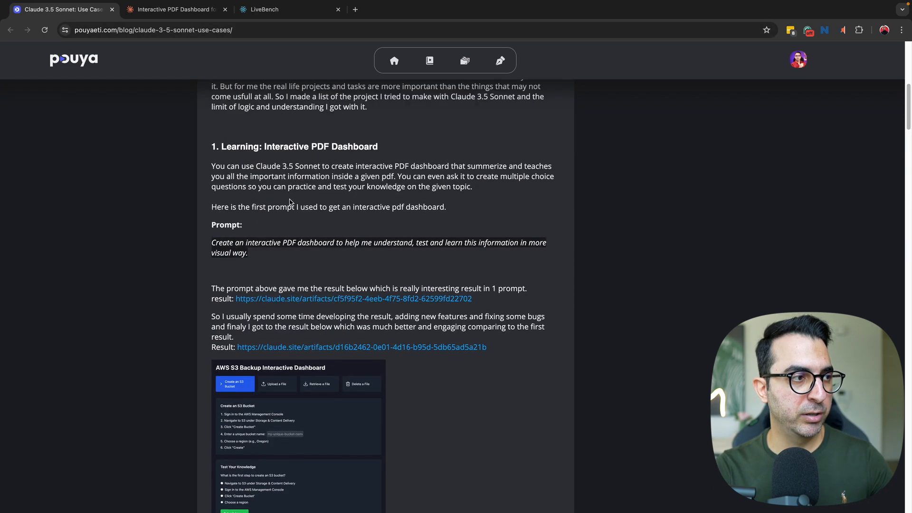
pyautogui.moveTo(260, 259); pyautogui.dragTo(214, 248)
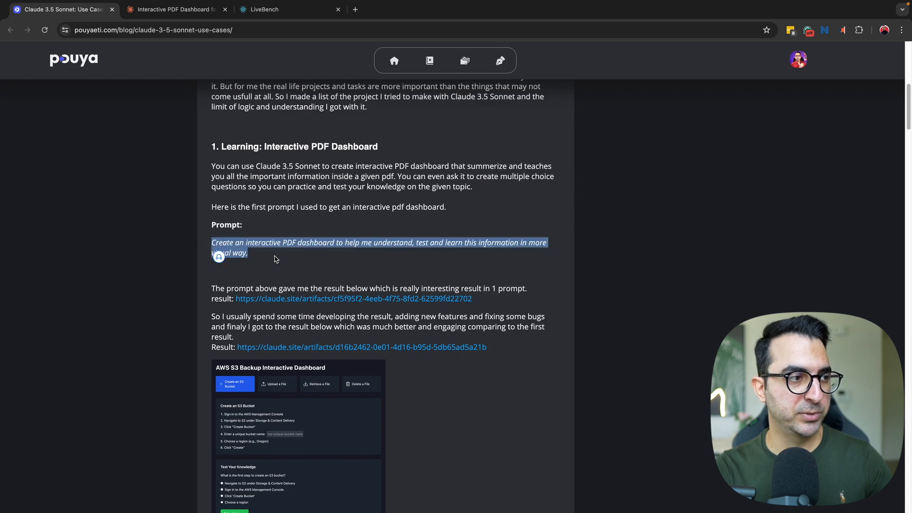
pyautogui.scroll(-1, 250, 264)
pyautogui.scroll(-1, 358, 182)
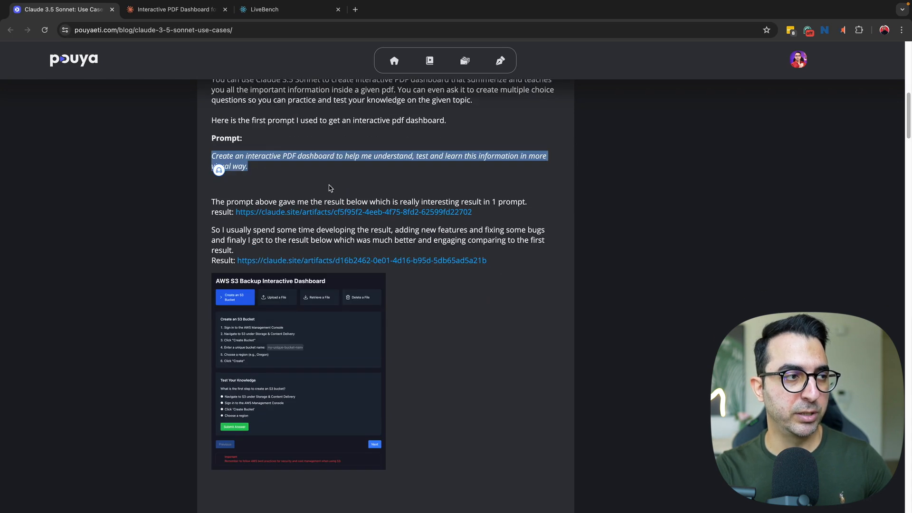
pyautogui.scroll(2, 341, 194)
pyautogui.scroll(-15, 269, 180)
pyautogui.scroll(3, 295, 223)
pyautogui.scroll(-2, 305, 247)
pyautogui.scroll(-4, 219, 194)
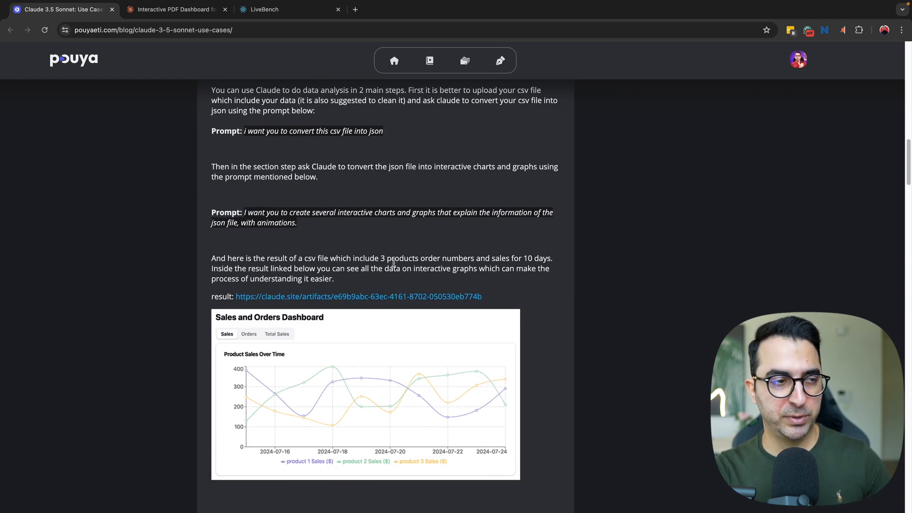
pyautogui.scroll(15, 390, 270)
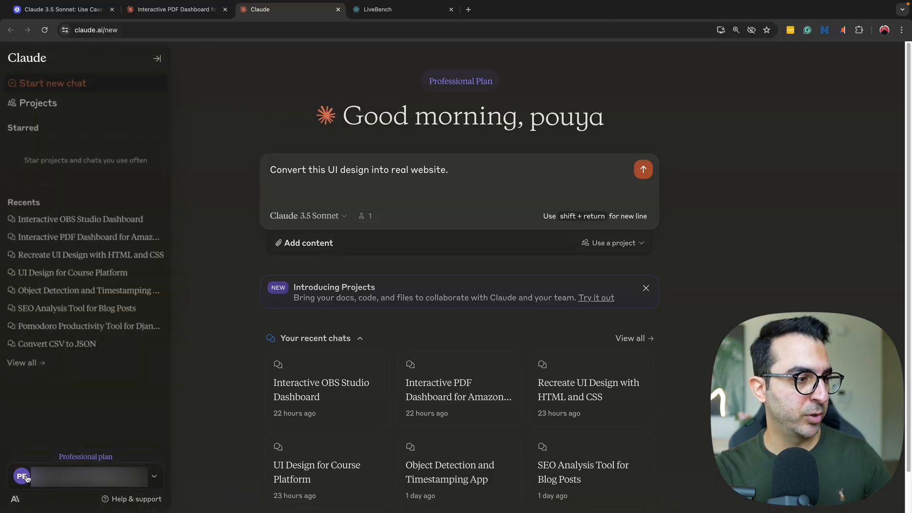
# - Check the Artifacts setting in Claude's Feature Preview, close it, and return to the Claude 3.5 Sonnet use cases article
pyautogui.click(42, 475)
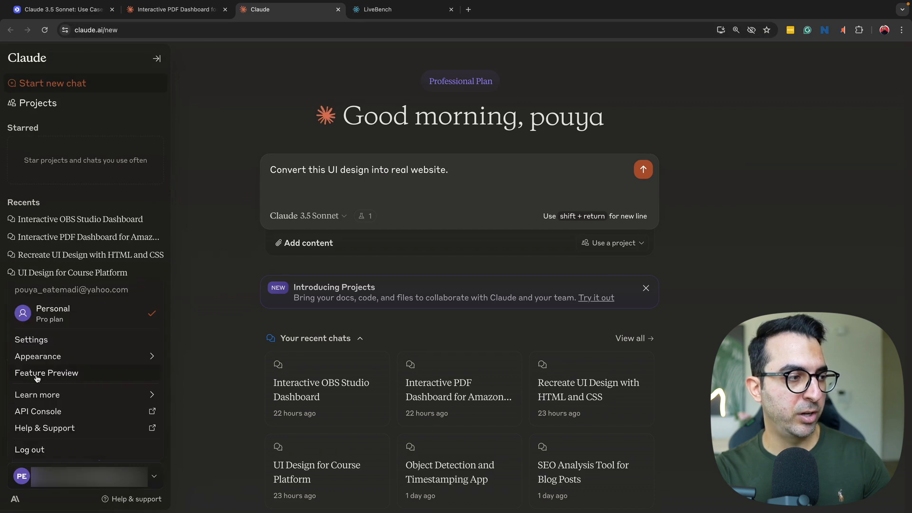
pyautogui.click(54, 375)
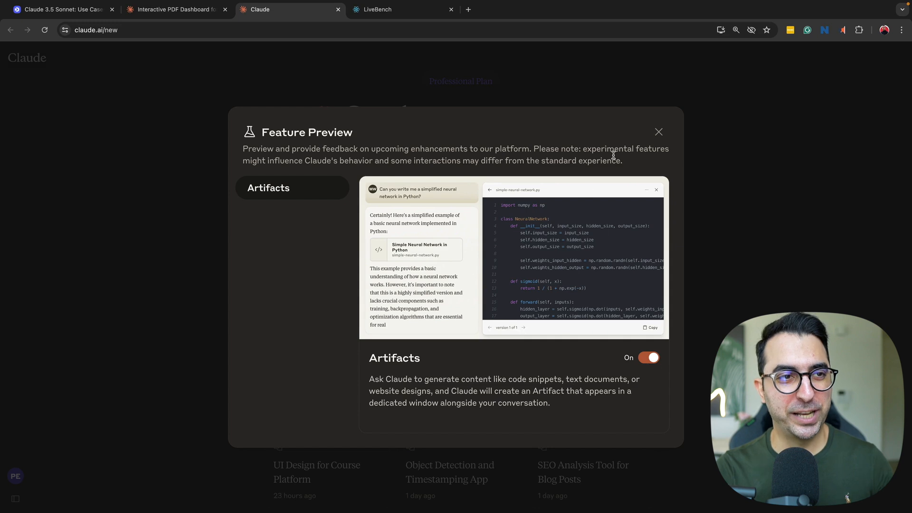
pyautogui.click(659, 133)
pyautogui.click(64, 9)
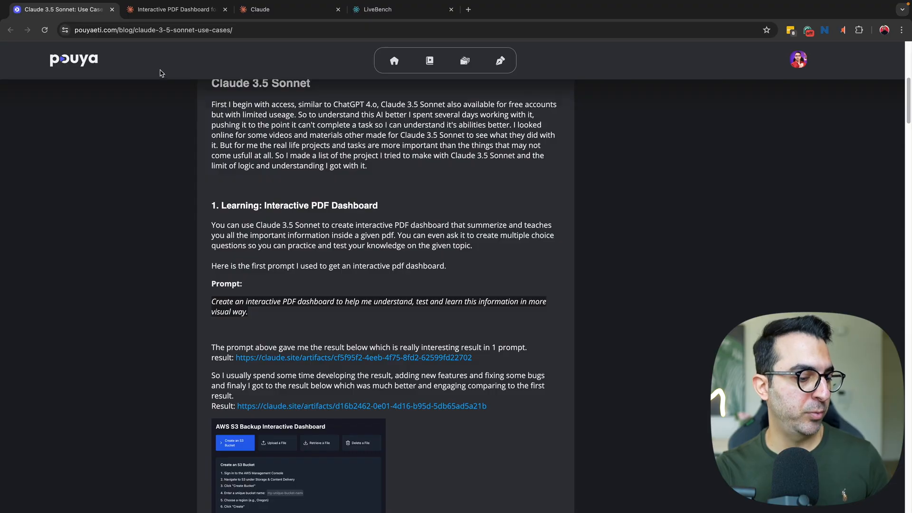
# - Switch to Preview and look through the pages of qs-s3backup.pdf, from the cover to page 4 of the guide
pyautogui.hotkey('ctrl', 'Left')
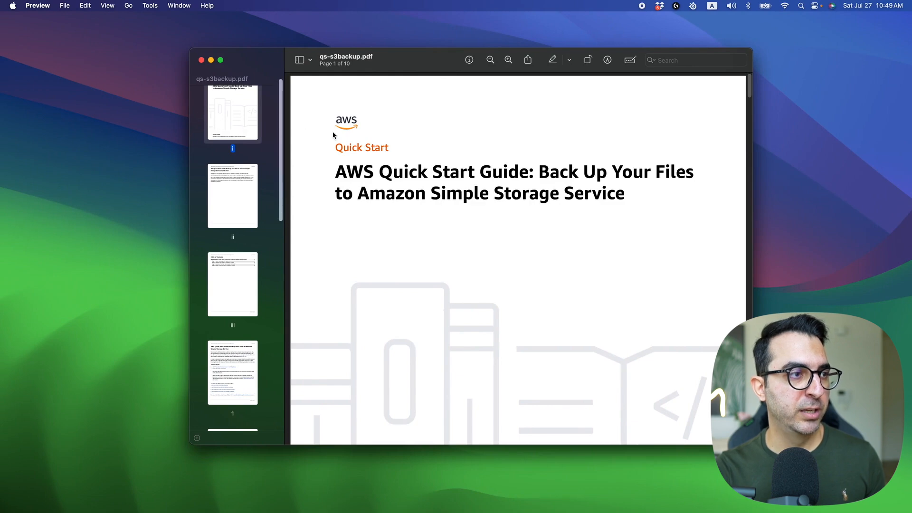
pyautogui.scroll(-1, 283, 147)
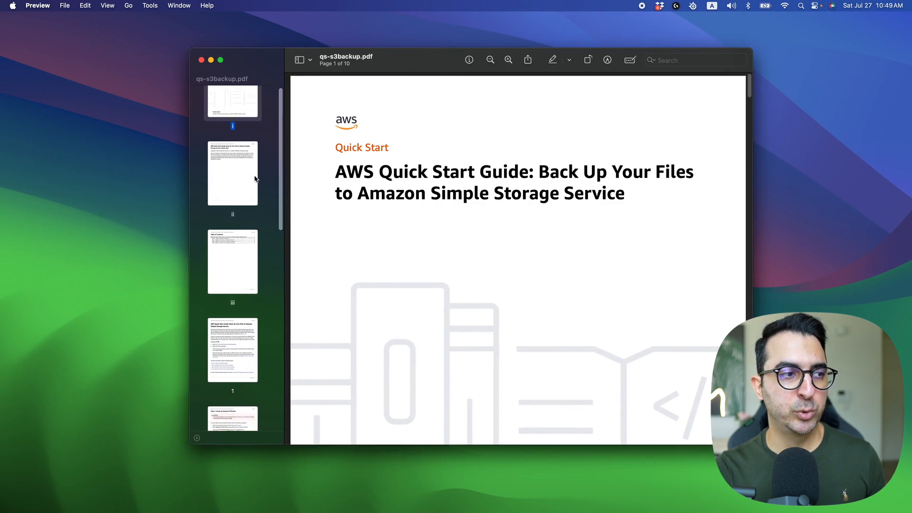
pyautogui.scroll(-4, 252, 208)
pyautogui.click(241, 235)
pyautogui.scroll(-3, 245, 244)
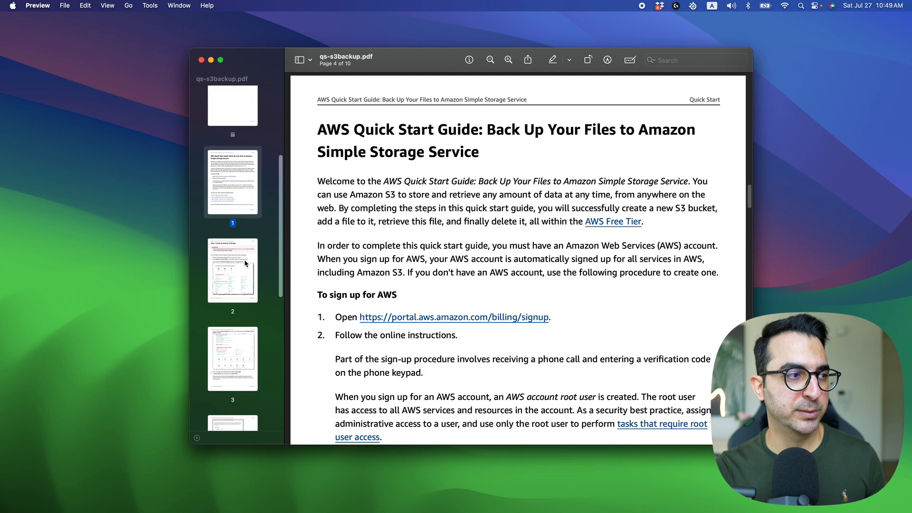
pyautogui.click(247, 262)
pyautogui.scroll(-2, 246, 285)
pyautogui.click(245, 302)
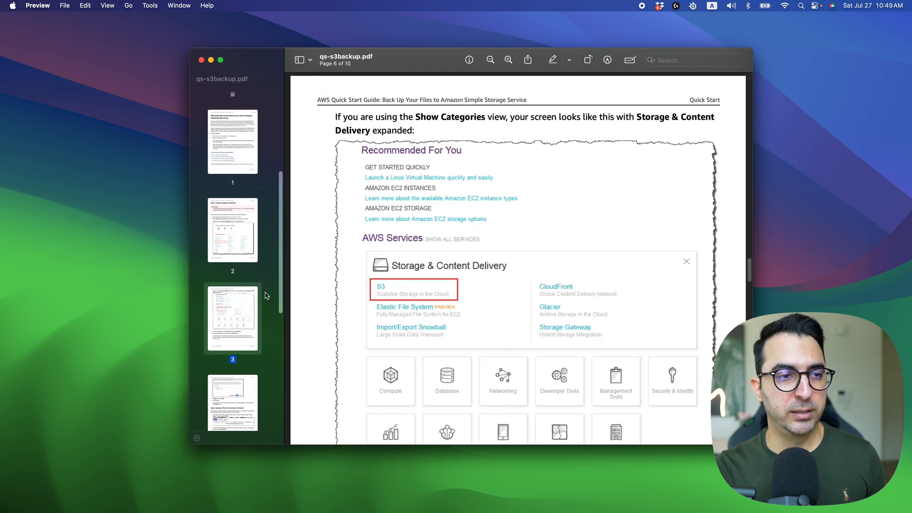
pyautogui.scroll(-1, 344, 296)
pyautogui.scroll(-1, 239, 353)
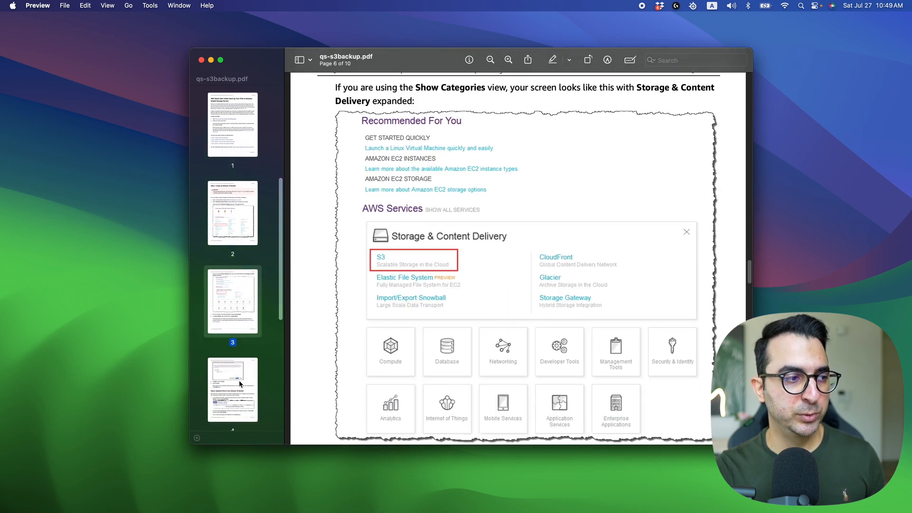
pyautogui.click(241, 378)
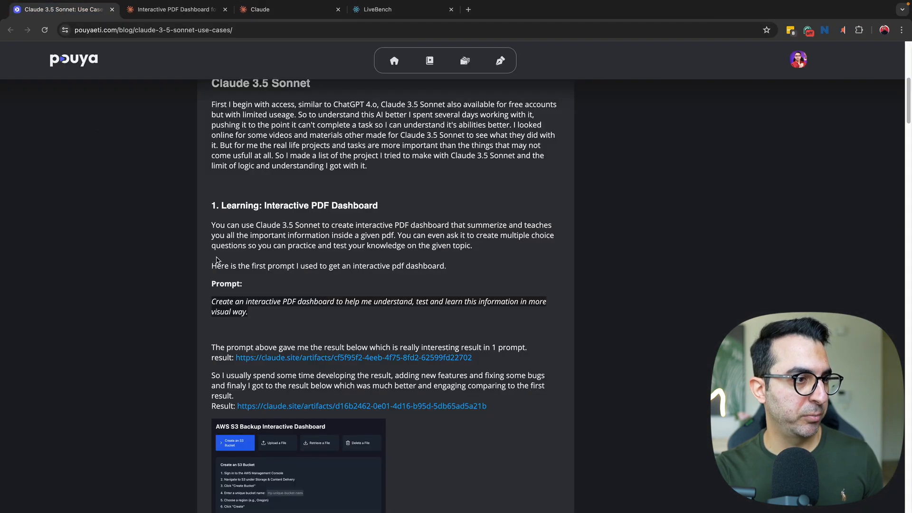
# - Copy the article's prompt "Create an interactive PDF dashboard to help me understand, test and learn this information in more visual way." into the new Claude chat
pyautogui.moveTo(252, 319); pyautogui.dragTo(212, 302)
pyautogui.press('super+c')
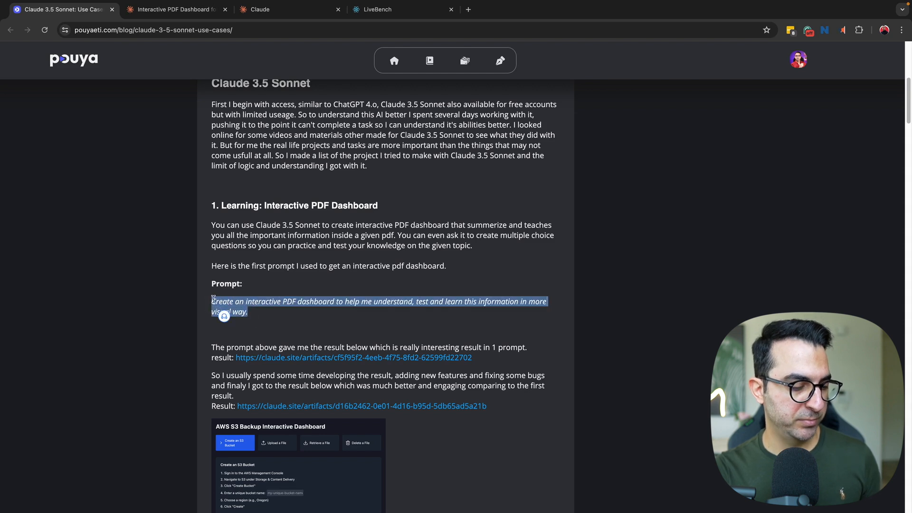
pyautogui.click(260, 10)
pyautogui.click(304, 177)
pyautogui.press('super+v')
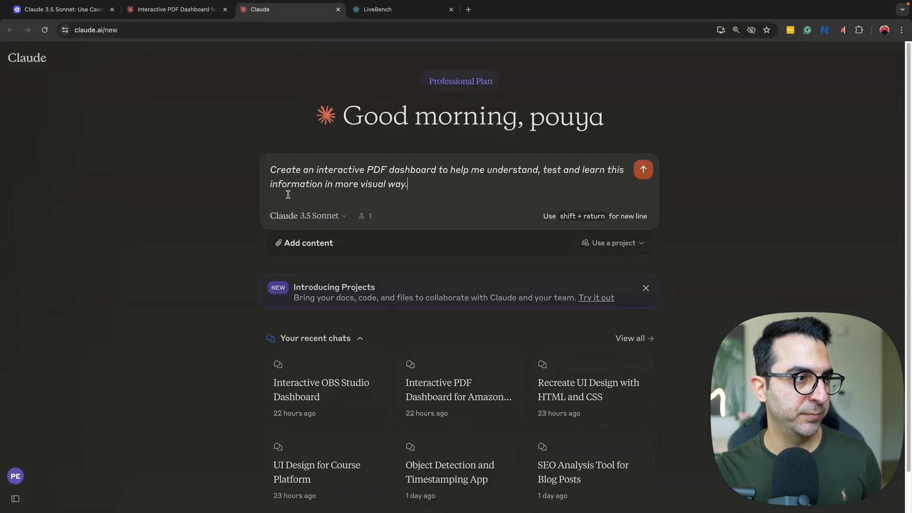
# - Attach qs-s3backup.pdf from the Downloads folder to the prompt and send it to Claude
pyautogui.click(305, 250)
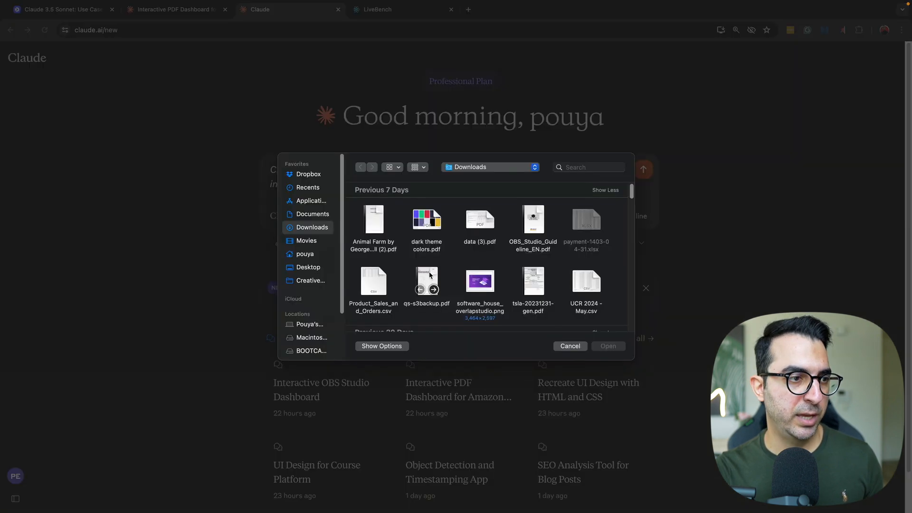
pyautogui.doubleClick(435, 285)
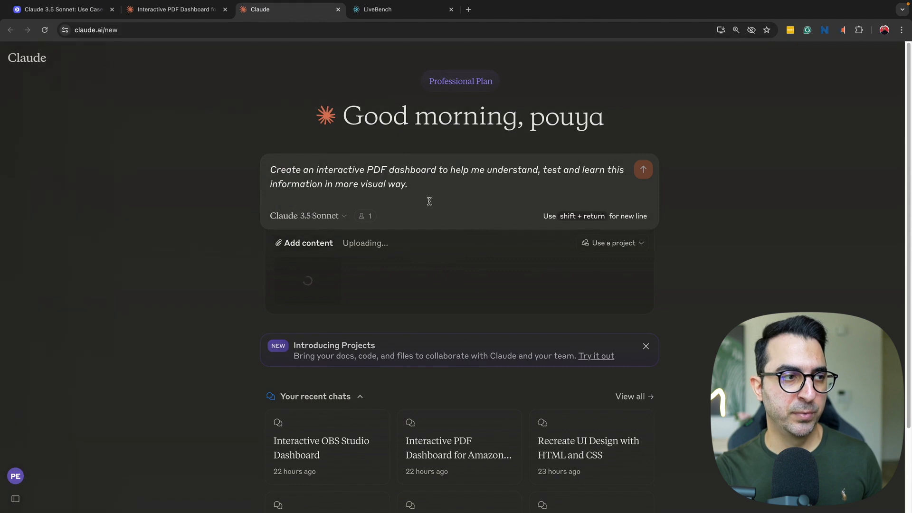
pyautogui.click(461, 184)
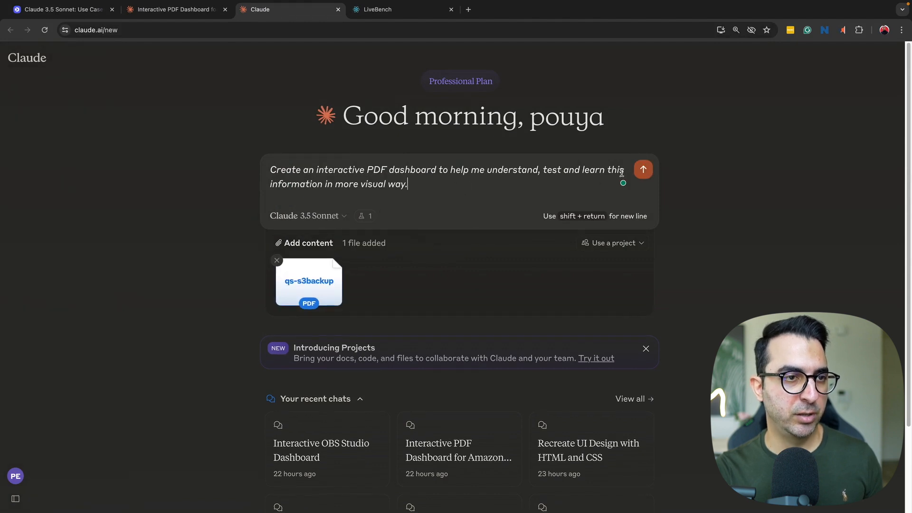
pyautogui.click(643, 170)
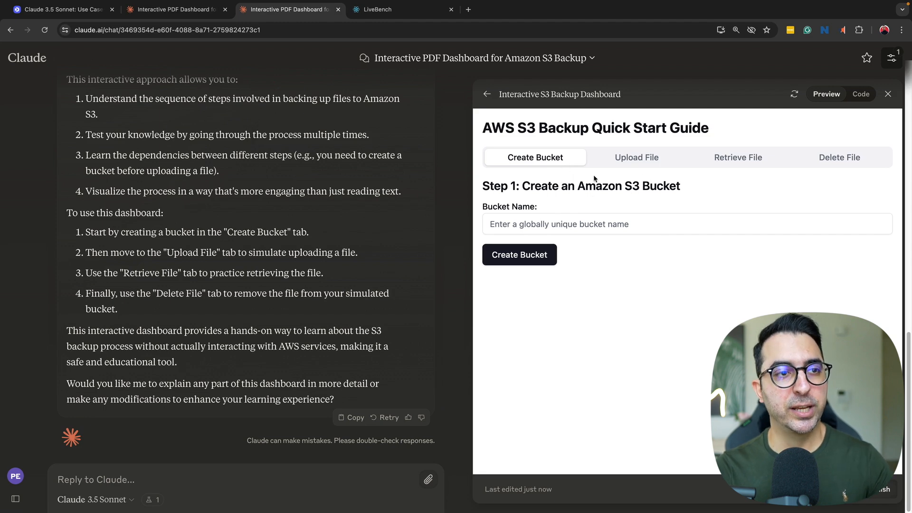
# - Examine the generated dashboard's Create Bucket, Upload File, Retrieve File and Delete File sections along with Claude's explanation
pyautogui.click(637, 166)
pyautogui.click(766, 160)
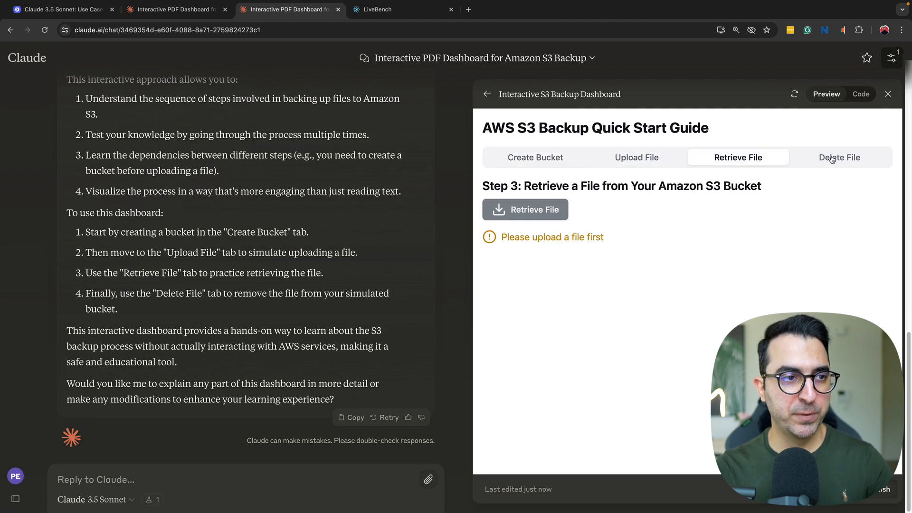
pyautogui.click(602, 155)
pyautogui.click(532, 164)
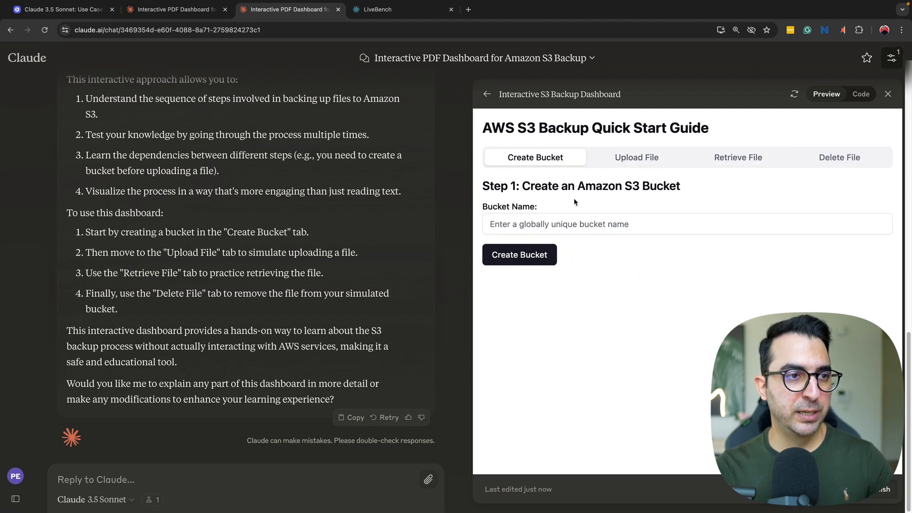
pyautogui.click(559, 220)
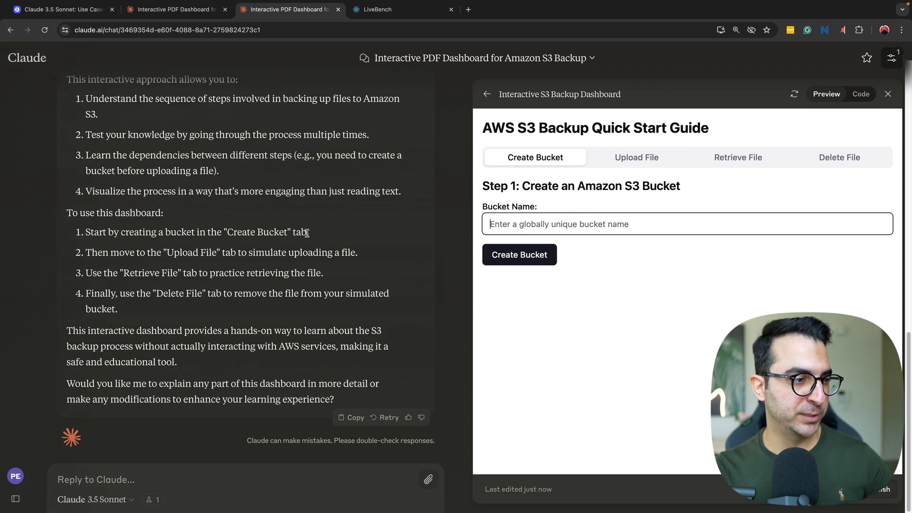
pyautogui.scroll(10, 309, 265)
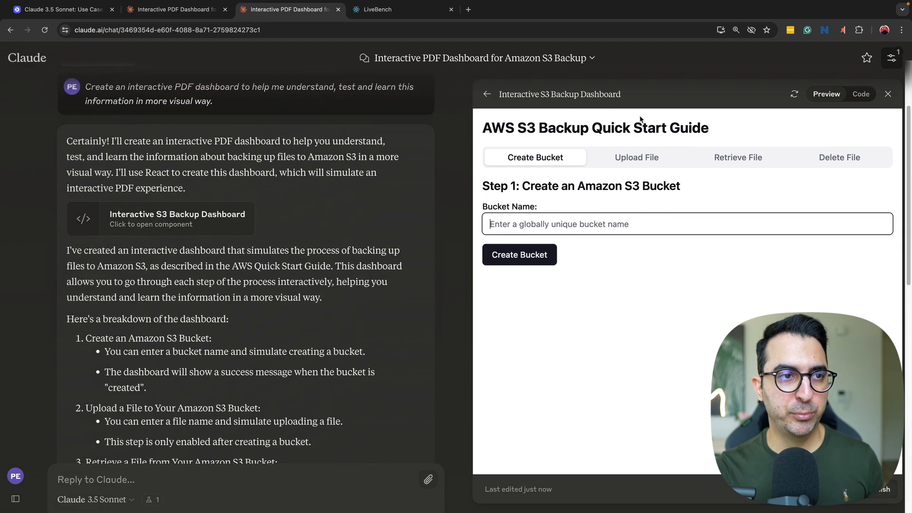
pyautogui.click(652, 162)
pyautogui.click(757, 164)
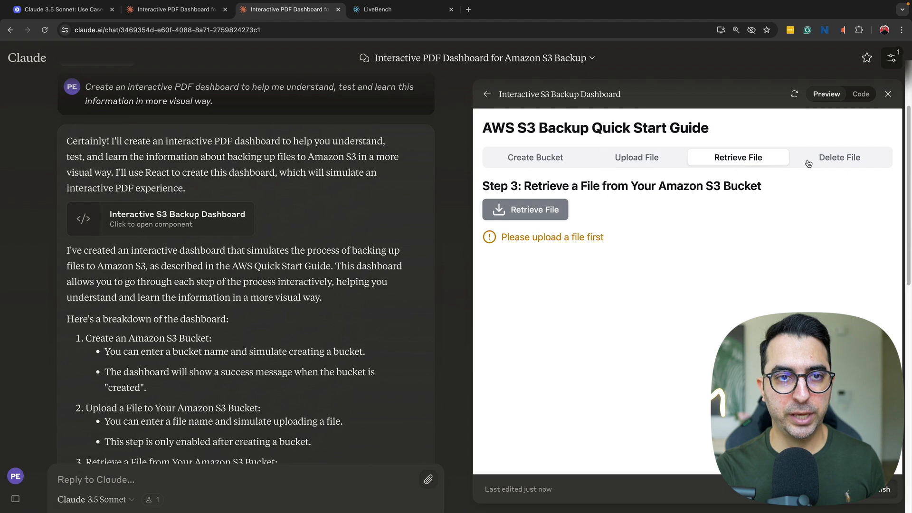
pyautogui.click(801, 163)
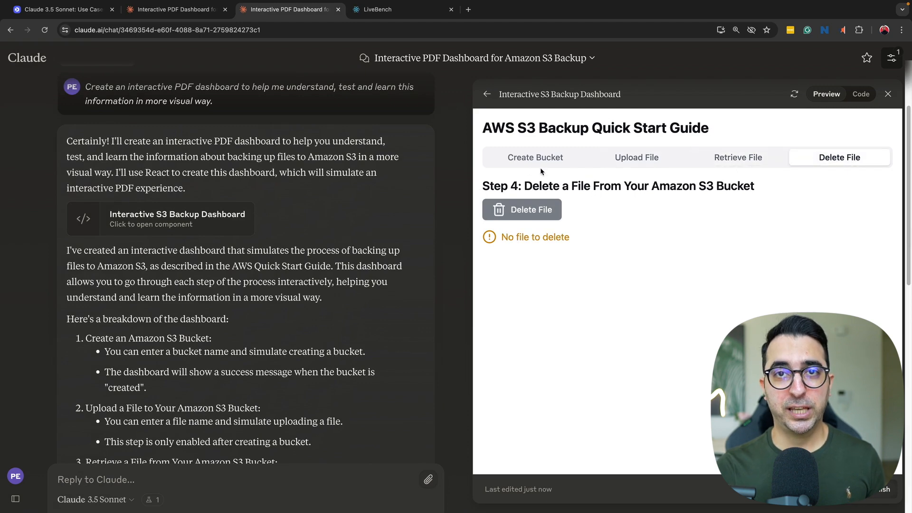
pyautogui.click(727, 158)
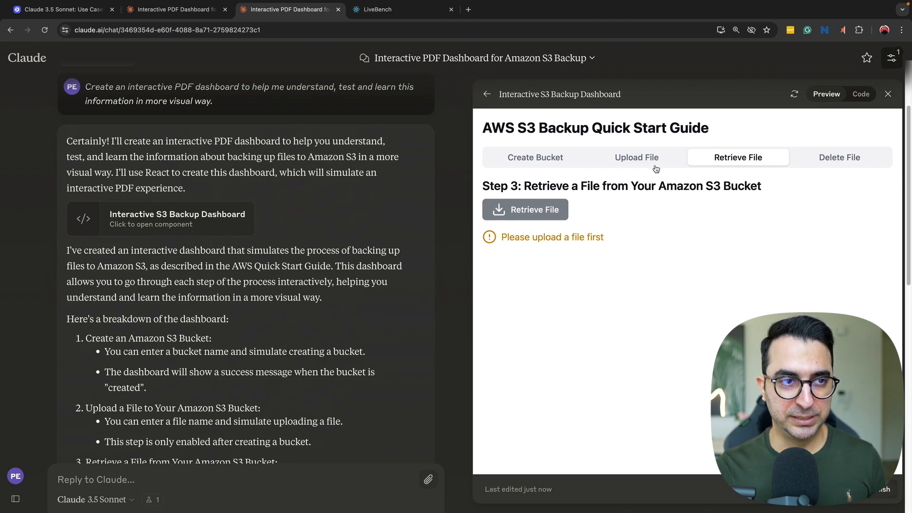
pyautogui.click(552, 160)
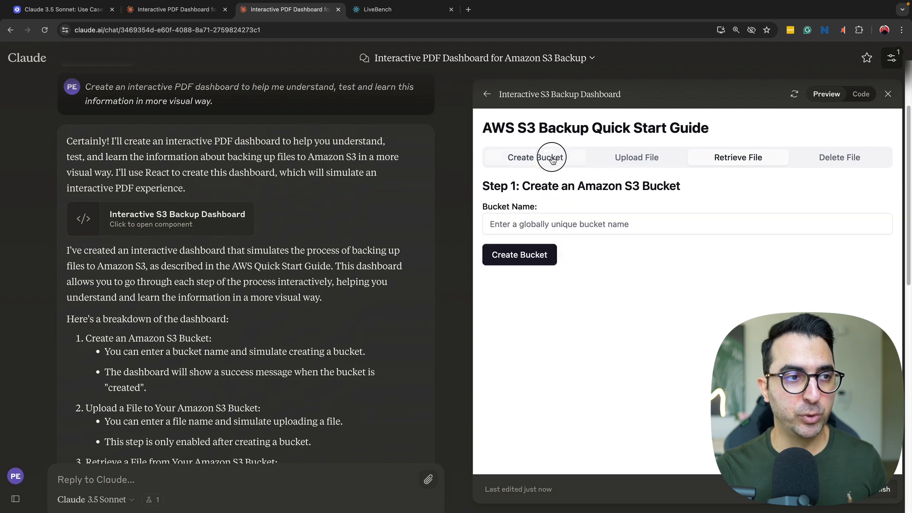
pyautogui.scroll(-10, 393, 293)
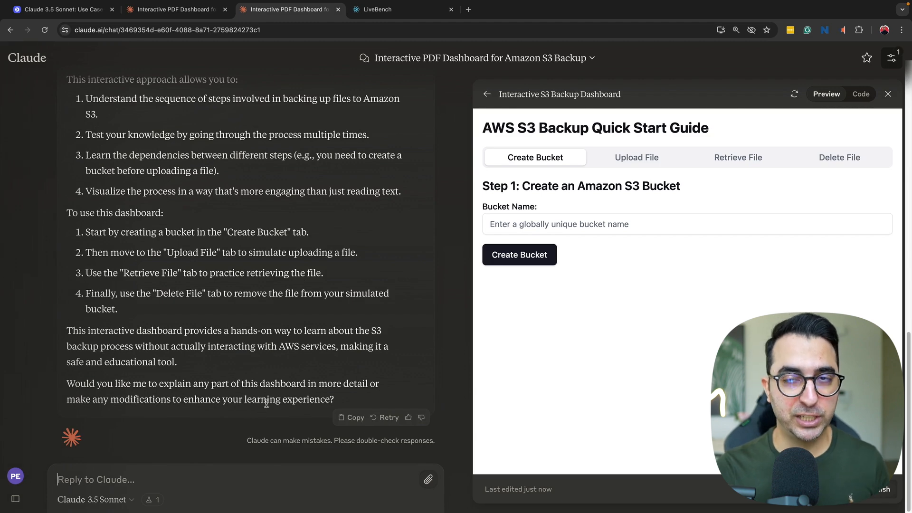
# - Switch to the earlier Interactive PDF Dashboard for Amazon S3 Backups chat and review its prompt requesting dark mode
pyautogui.click(173, 9)
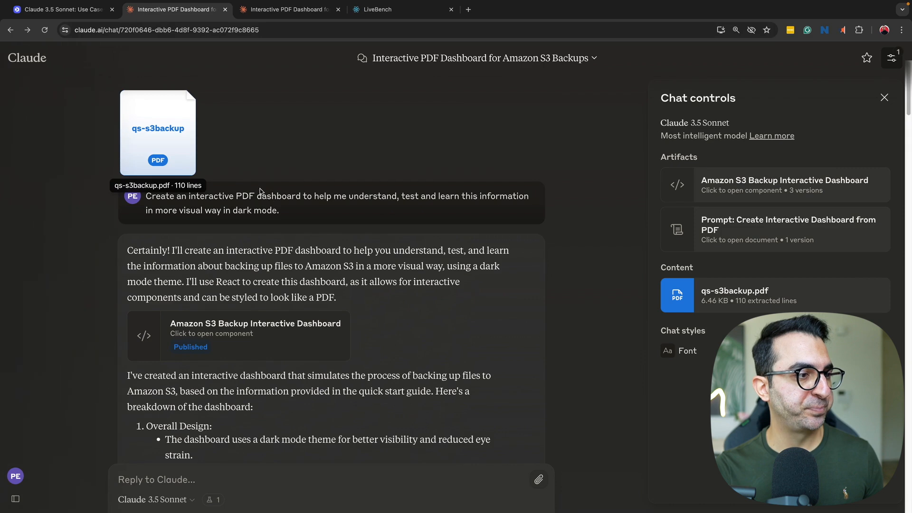
pyautogui.scroll(-5, 261, 189)
pyautogui.scroll(3, 264, 179)
pyautogui.scroll(1, 180, 108)
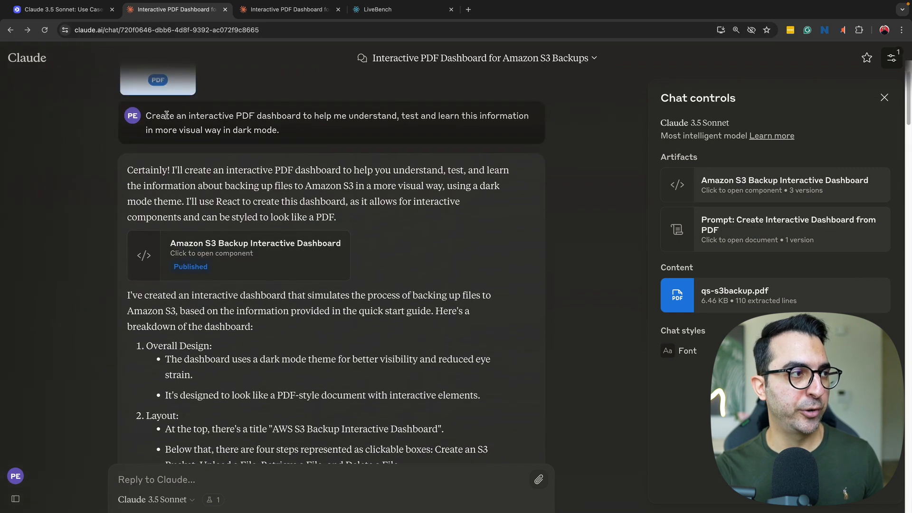
pyautogui.moveTo(148, 115); pyautogui.dragTo(328, 138)
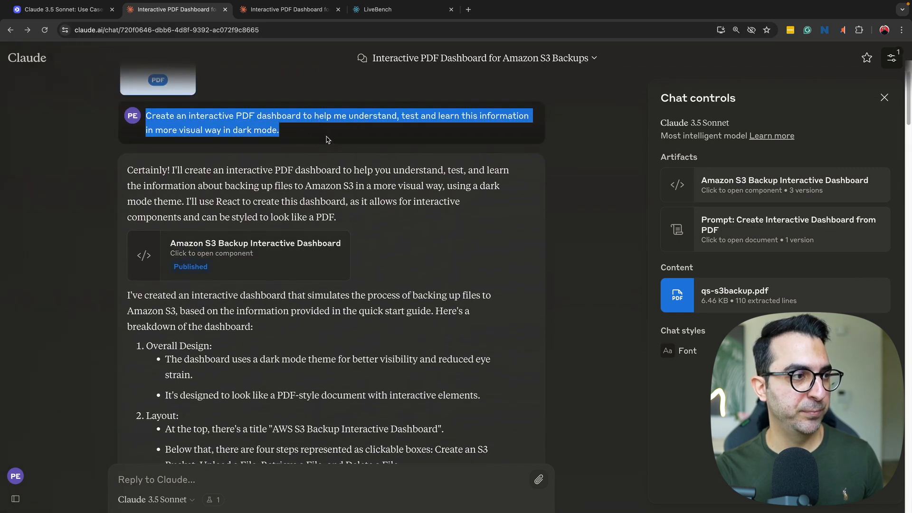
# - Open the first version of the Amazon S3 Backup Interactive Dashboard artifact and view its Create an S3 Bucket section
pyautogui.click(225, 256)
pyautogui.click(215, 135)
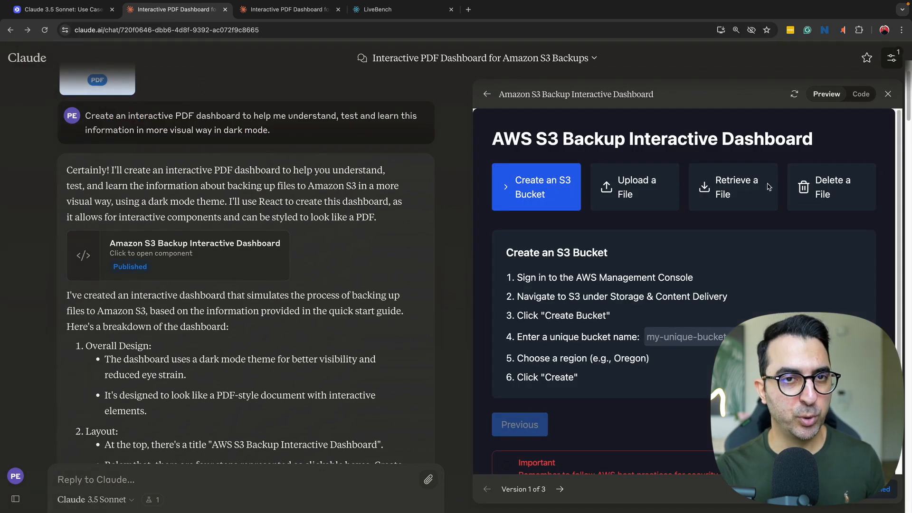
pyautogui.scroll(-1, 654, 240)
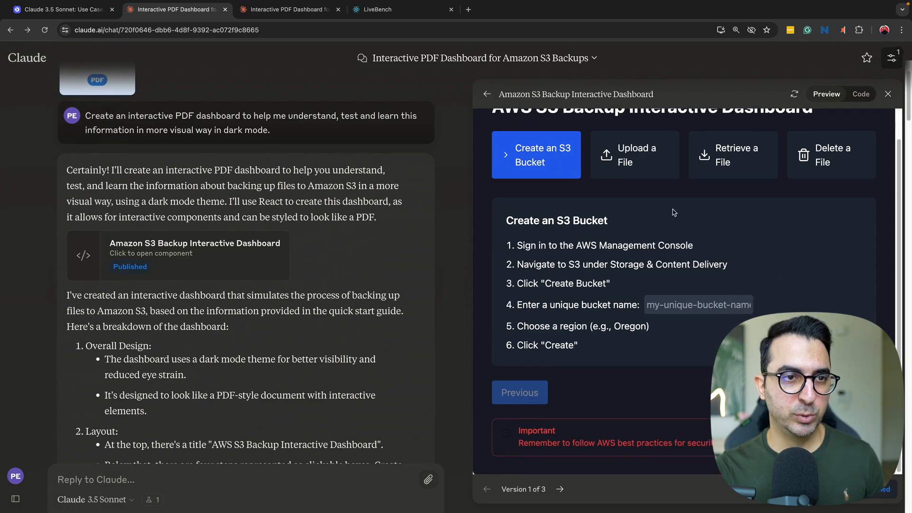
# - Advance the first version of the AWS S3 Backup Interactive Dashboard through Upload a File to the Retrieve a File section
pyautogui.scroll(1, 672, 216)
pyautogui.click(856, 425)
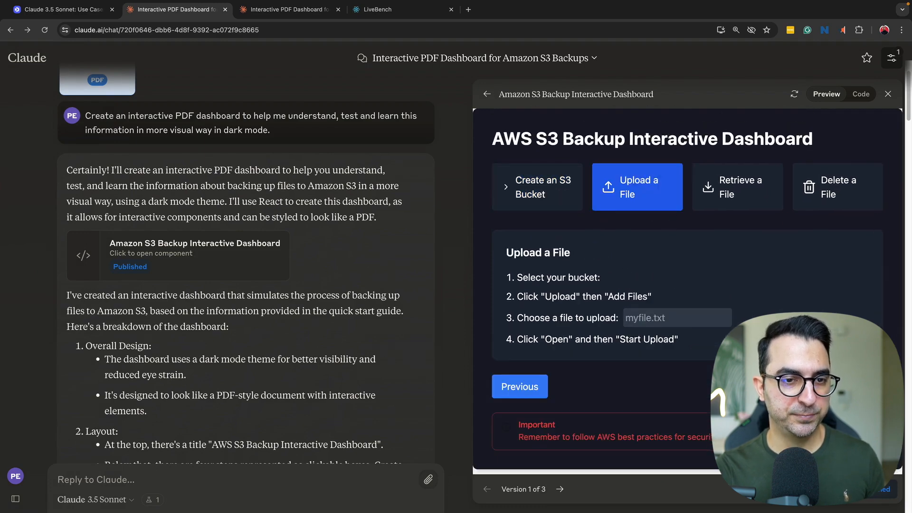
pyautogui.click(856, 424)
# - Review the chat's follow-up prompts requesting tests, multiple-choice questions and a reusable prompt for any PDF
pyautogui.scroll(-15, 276, 310)
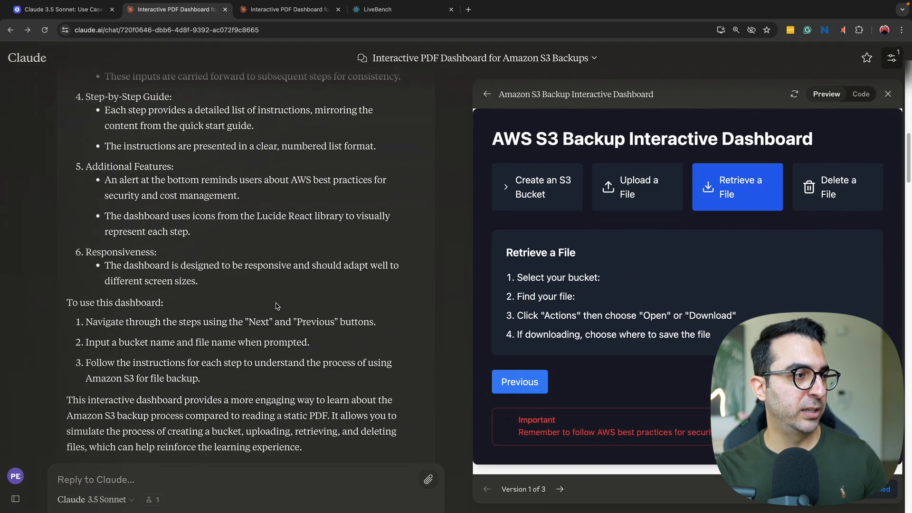
pyautogui.scroll(-10, 276, 310)
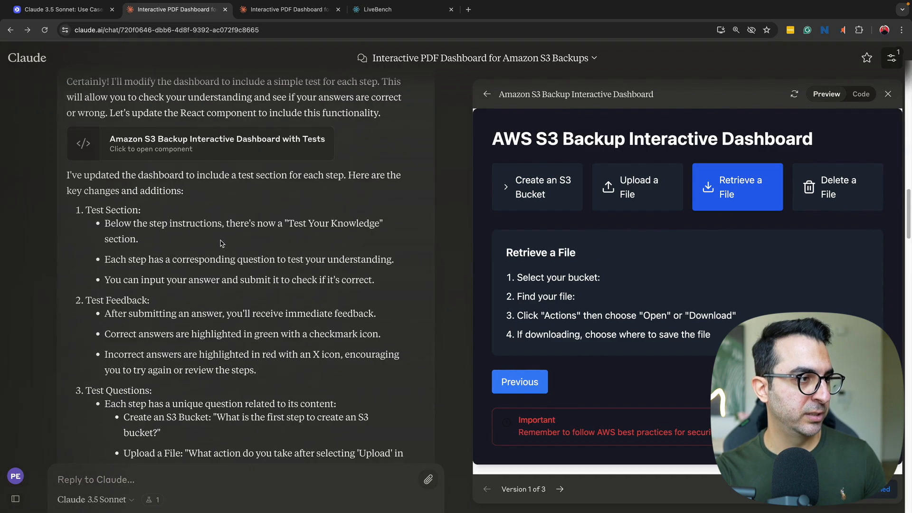
pyautogui.scroll(-15, 190, 261)
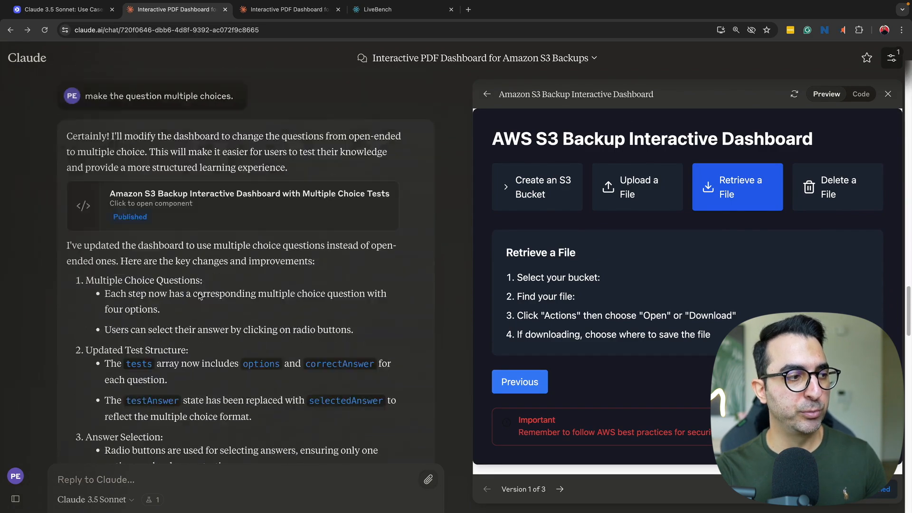
pyautogui.scroll(-10, 200, 288)
# - Open dashboard version 3 and answer its S3 bucket question with the Navigate to S3 option, followed by Sign in to the AWS Management Console
pyautogui.click(560, 489)
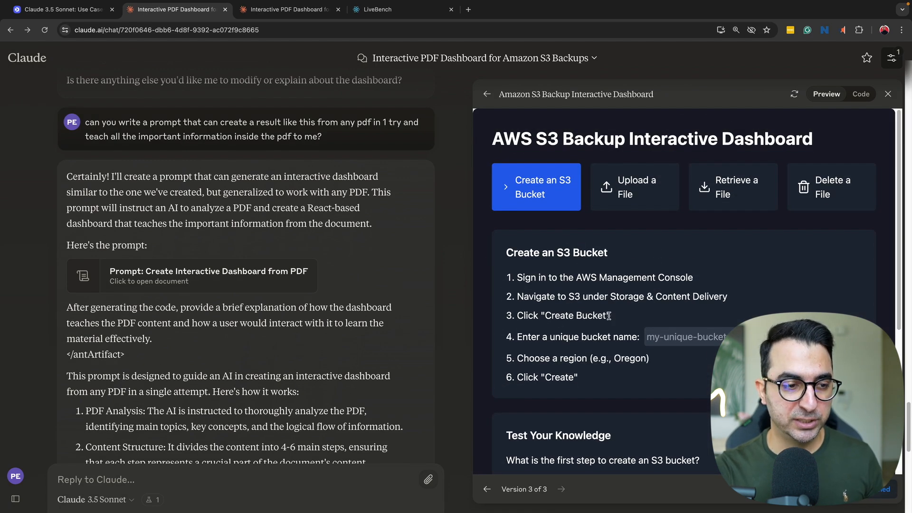
pyautogui.scroll(-4, 609, 316)
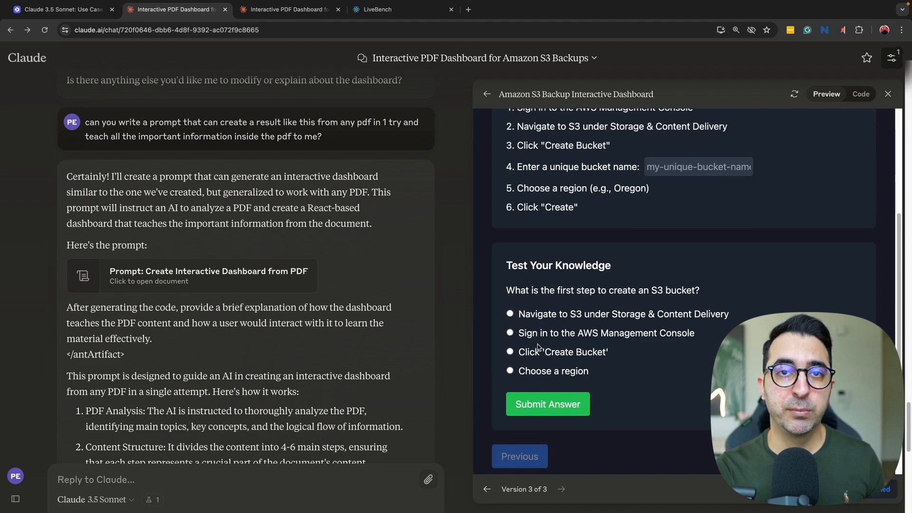
pyautogui.click(521, 314)
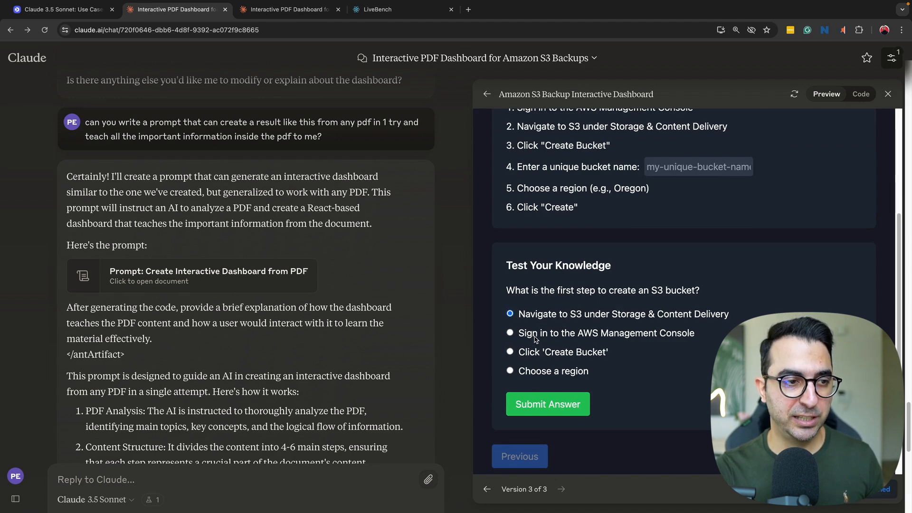
pyautogui.click(544, 403)
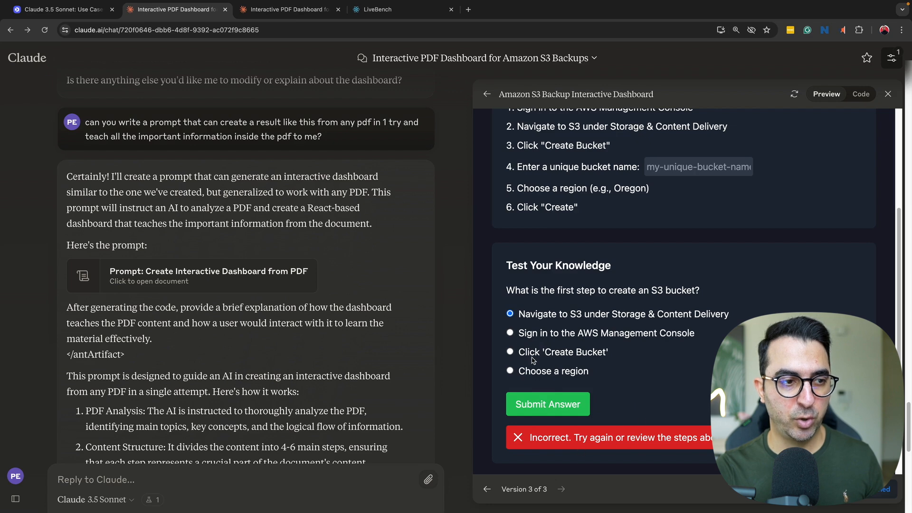
pyautogui.click(511, 332)
pyautogui.click(531, 398)
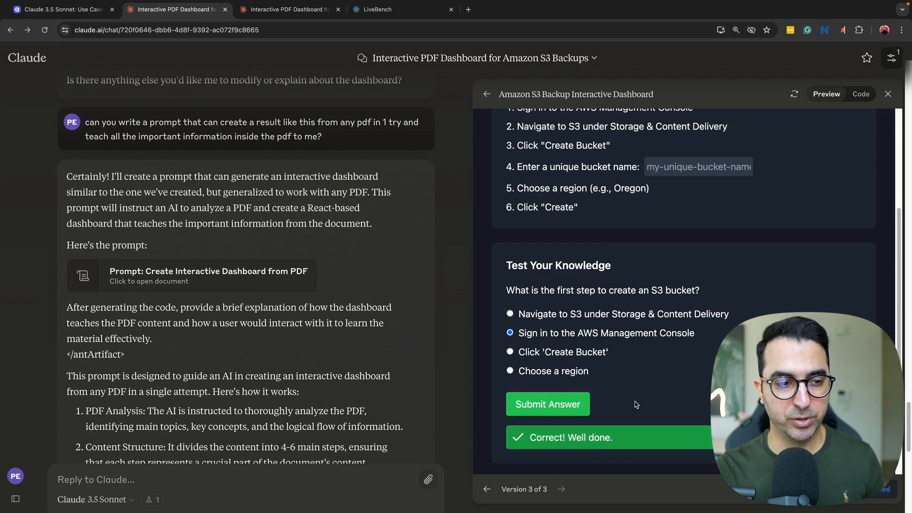
# - Advance version 3 of the dashboard to the Upload a File section and review its instructions and Test Your Knowledge question
pyautogui.scroll(-3, 575, 353)
pyautogui.click(856, 392)
pyautogui.scroll(4, 637, 208)
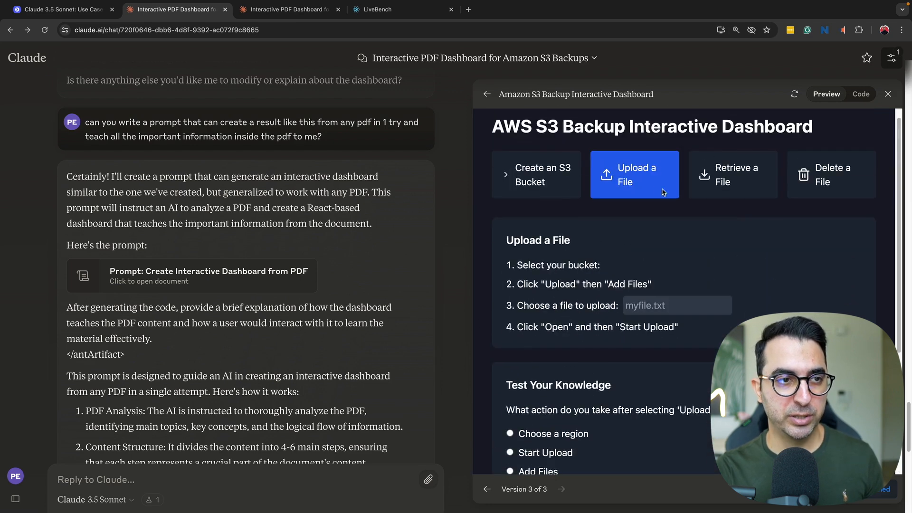
pyautogui.scroll(-1, 576, 277)
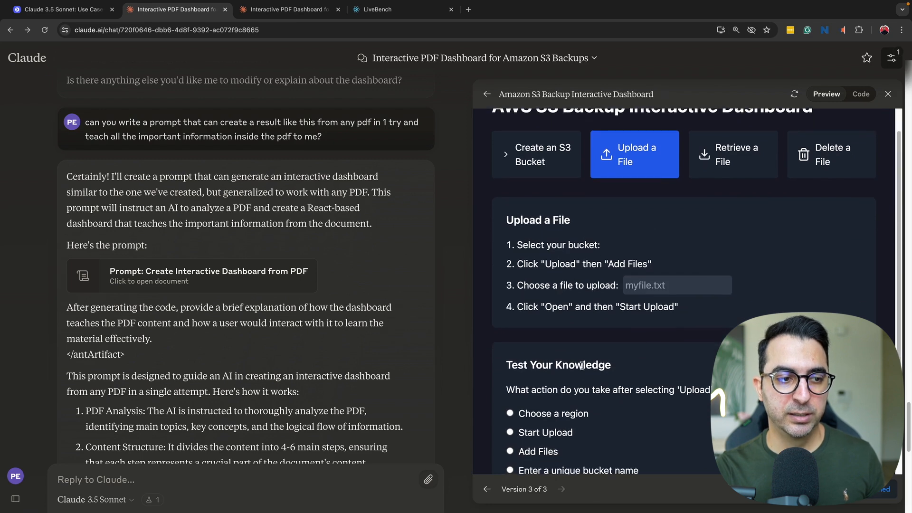
pyautogui.scroll(-3, 588, 361)
pyautogui.scroll(4, 592, 352)
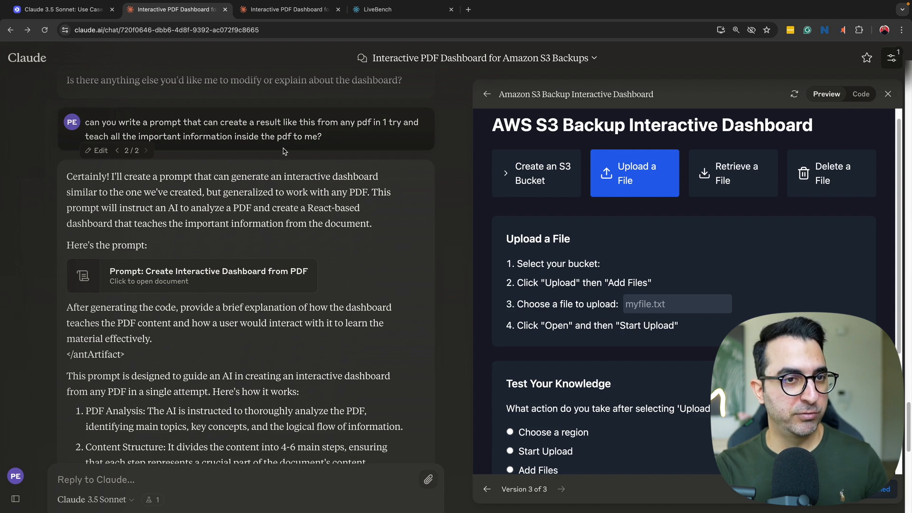
# - Read Claude's explanation of the reusable PDF dashboard prompt and view the published artifact's sharing details
pyautogui.scroll(-7, 322, 203)
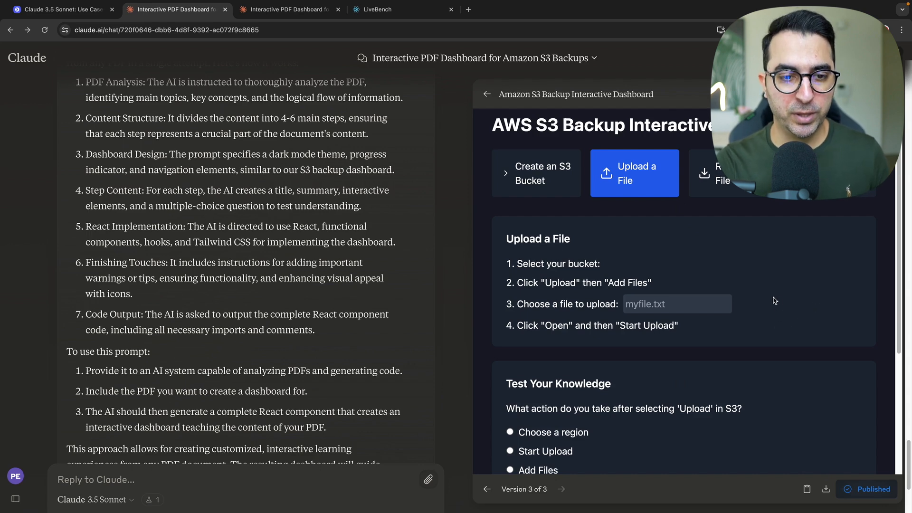
pyautogui.click(866, 497)
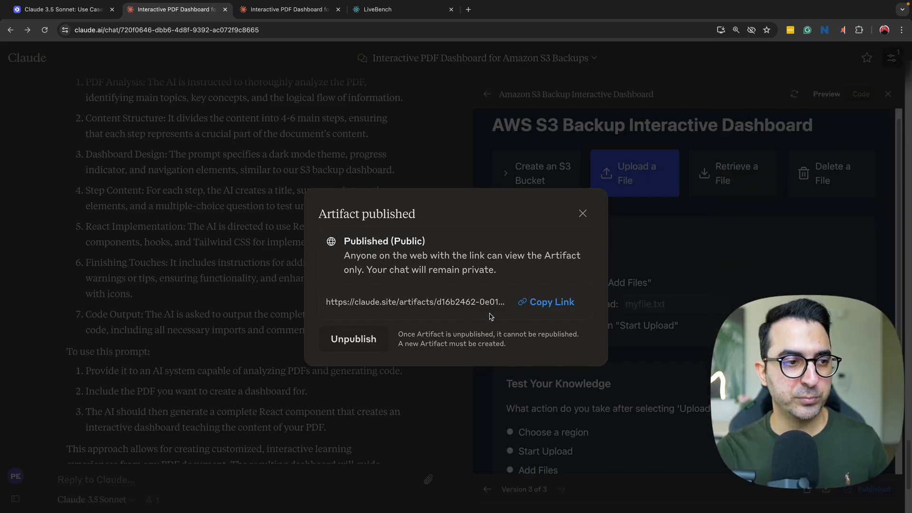
pyautogui.click(583, 213)
# - Open the improved dashboard's result link from the Claude 3.5 Sonnet use cases article in a new tab and display it
pyautogui.click(68, 13)
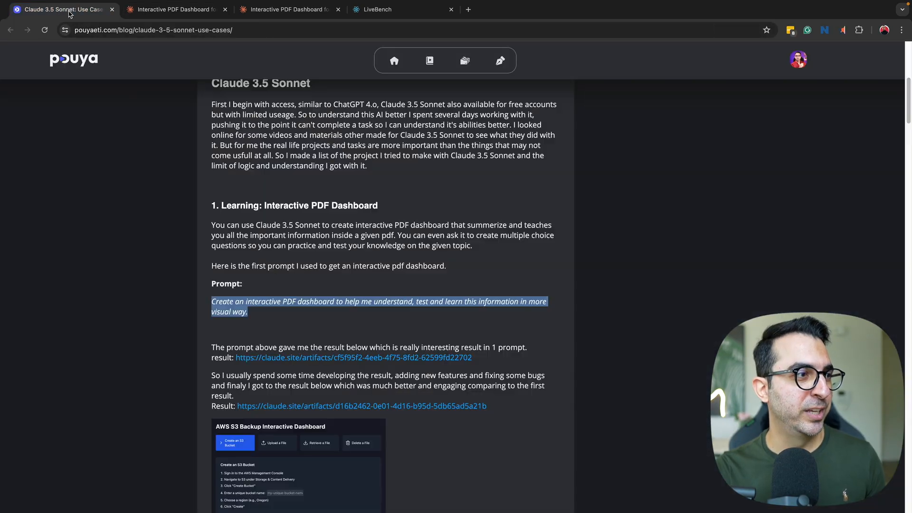
pyautogui.scroll(-5, 205, 304)
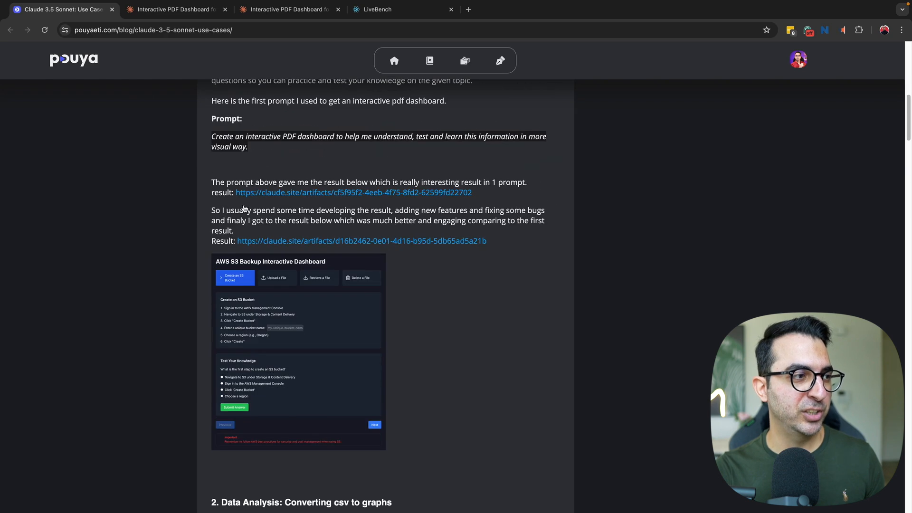
pyautogui.keyDown('super'); pyautogui.click(270, 242); pyautogui.keyUp('super')
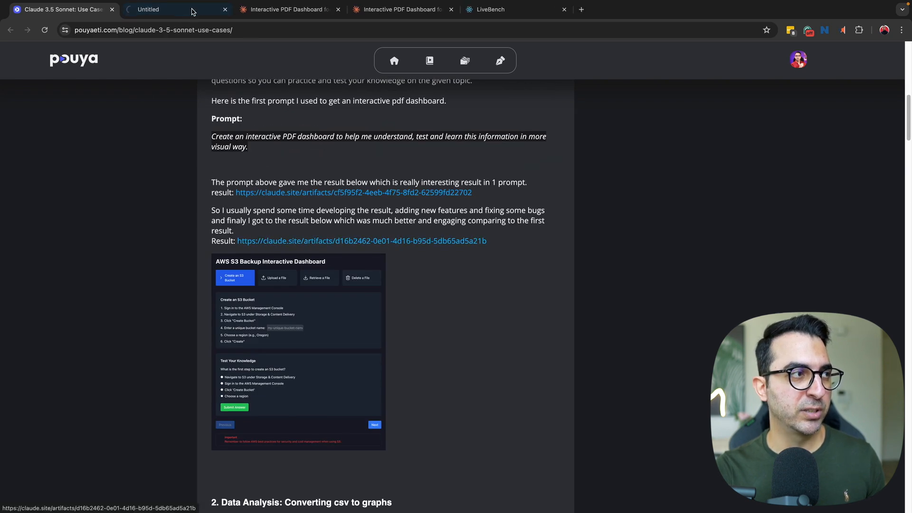
pyautogui.click(174, 17)
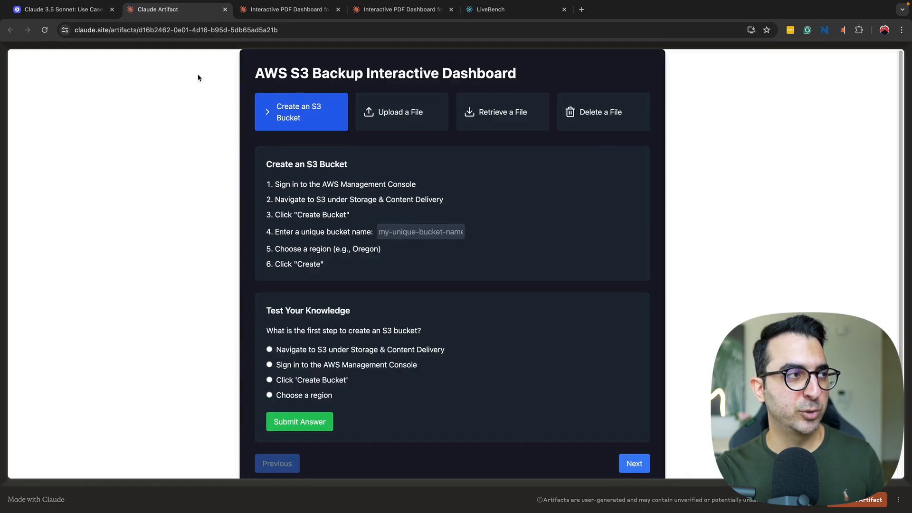
# - Step through the published dashboard's Upload, Retrieve and Delete a File sections, and close the artifact page
pyautogui.click(67, 10)
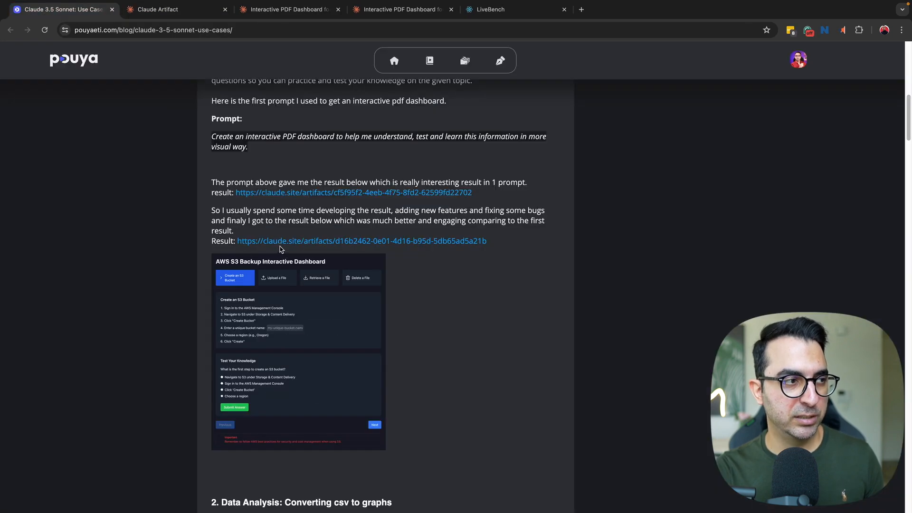
pyautogui.click(166, 10)
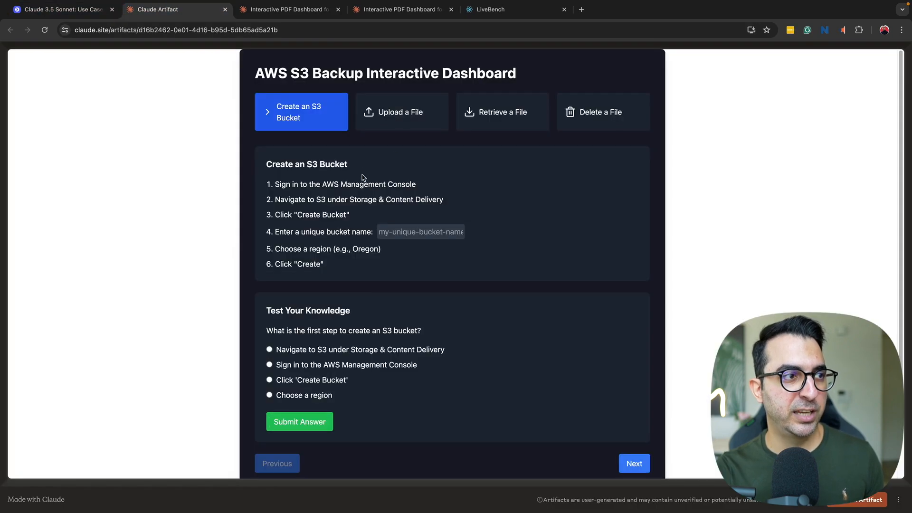
pyautogui.click(635, 464)
pyautogui.click(635, 435)
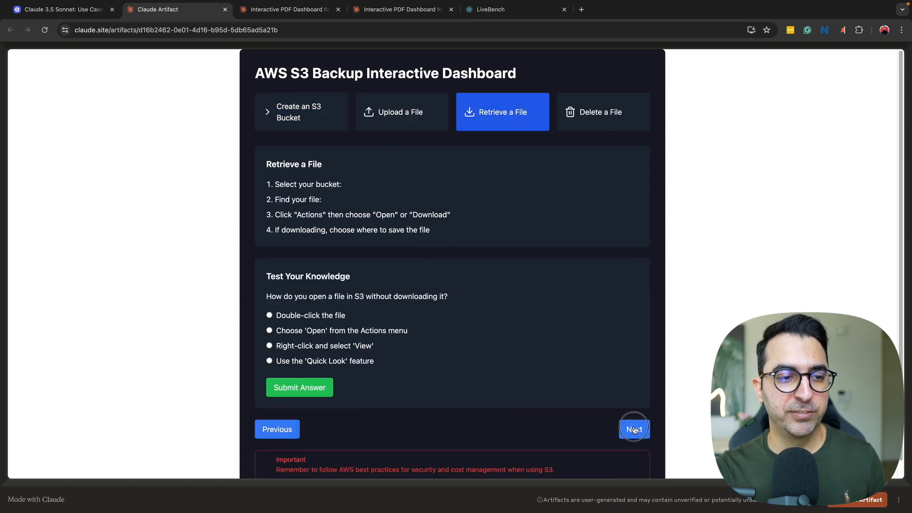
pyautogui.click(634, 430)
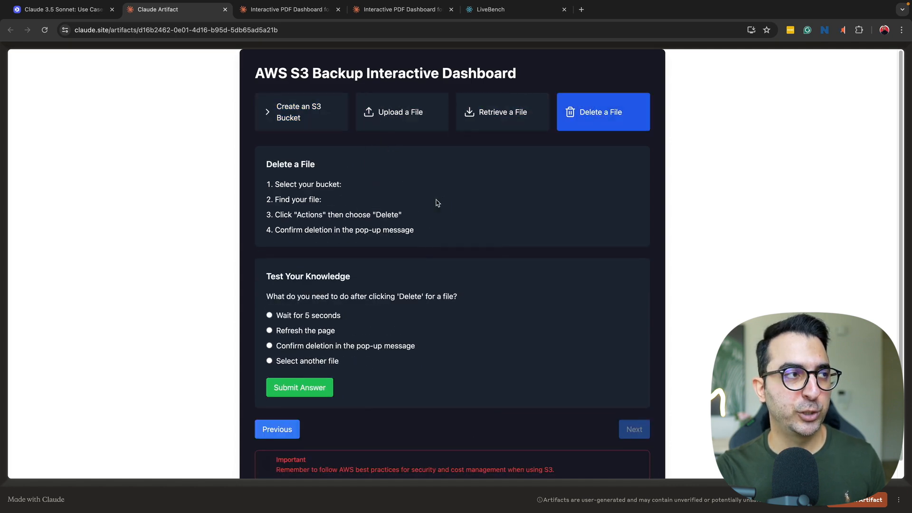
pyautogui.click(225, 10)
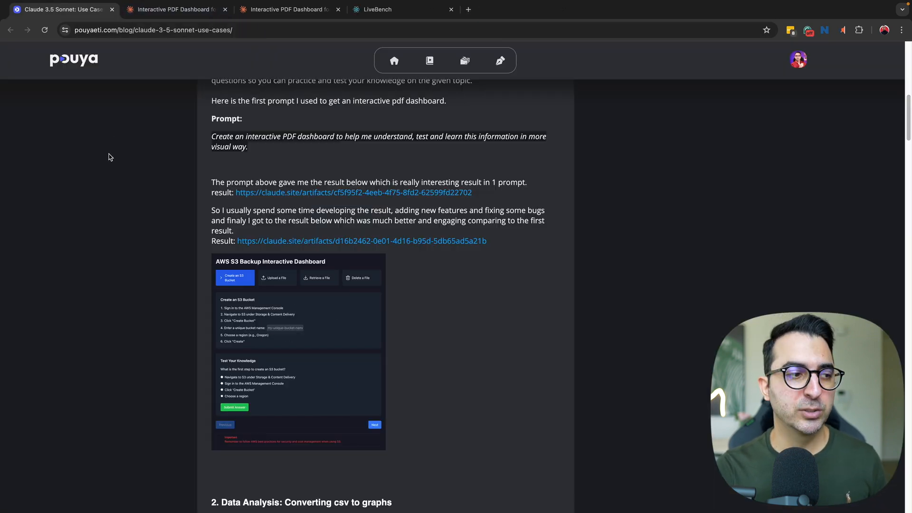
# - Open the Convert CSV to JSON chat from the recent chats, close the duplicate Interactive PDF Dashboard tab, and go to the chat's beginning
pyautogui.scroll(-6, 111, 156)
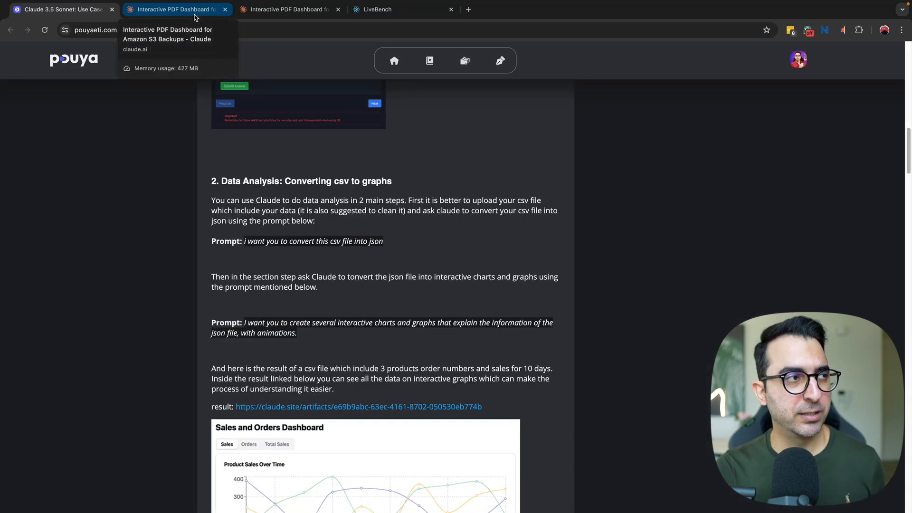
pyautogui.click(221, 14)
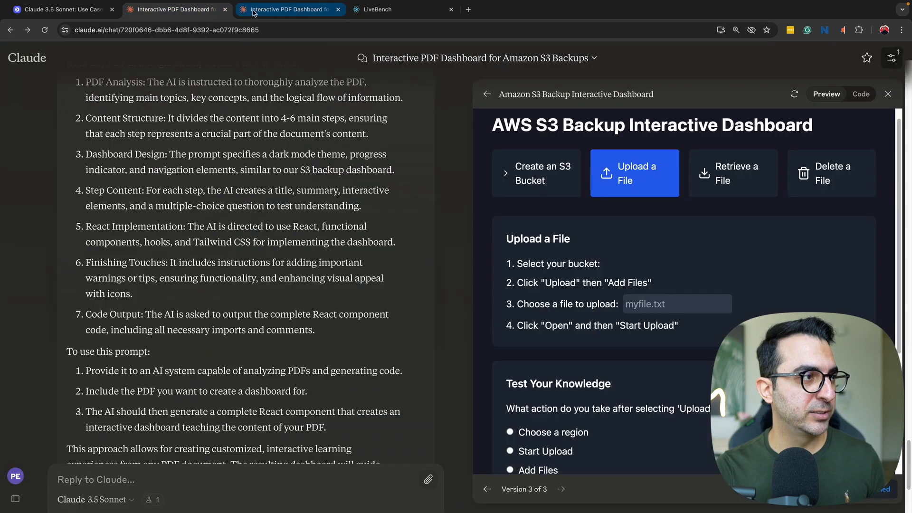
pyautogui.scroll(10, 241, 59)
pyautogui.moveTo(25, 60)
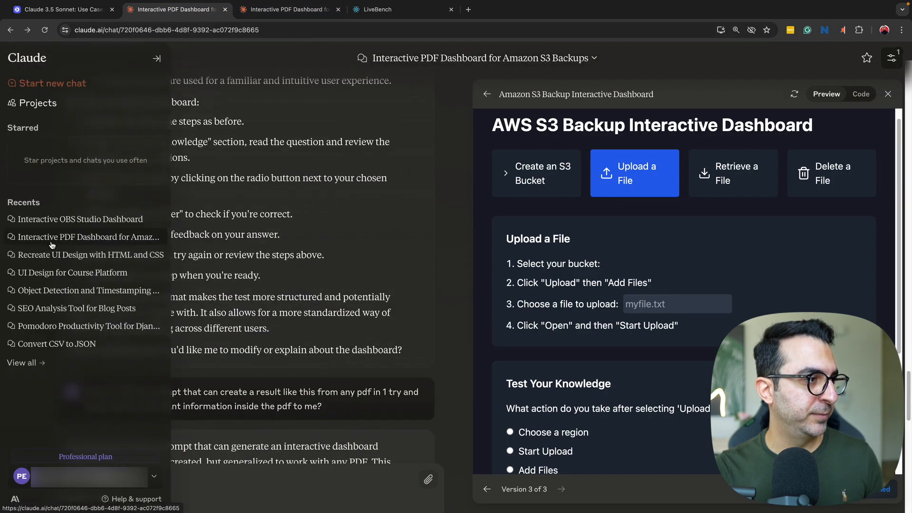
pyautogui.click(72, 352)
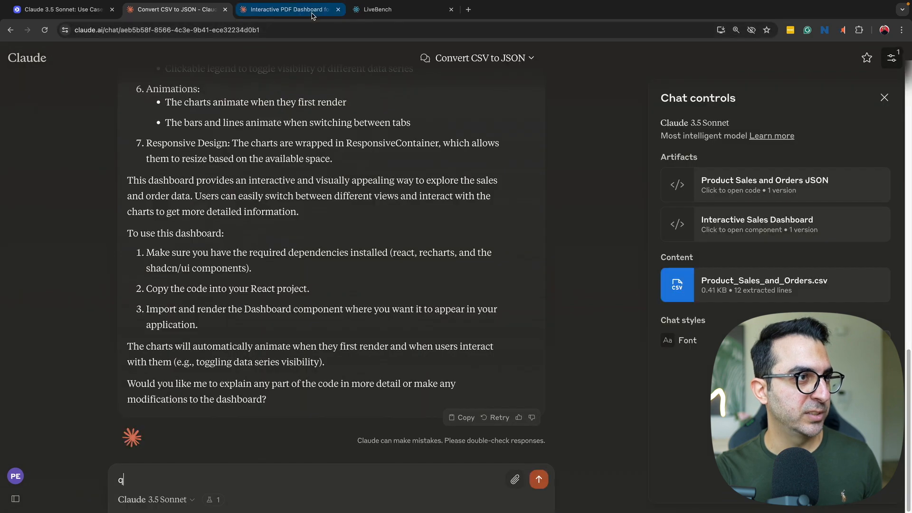
pyautogui.click(337, 9)
pyautogui.scroll(10, 100, 165)
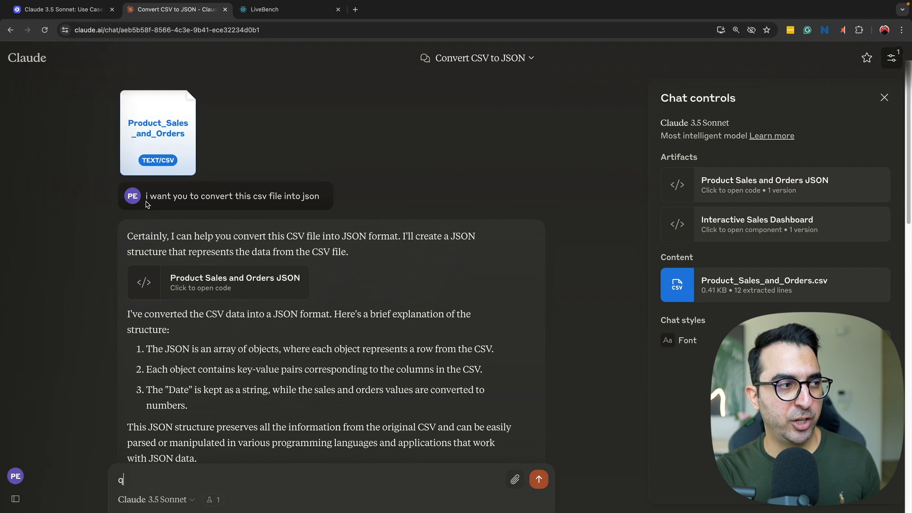
# - Review the CSV-to-JSON prompt in the article's Data Analysis section and in the Convert CSV to JSON chat
pyautogui.click(66, 15)
pyautogui.scroll(2, 185, 242)
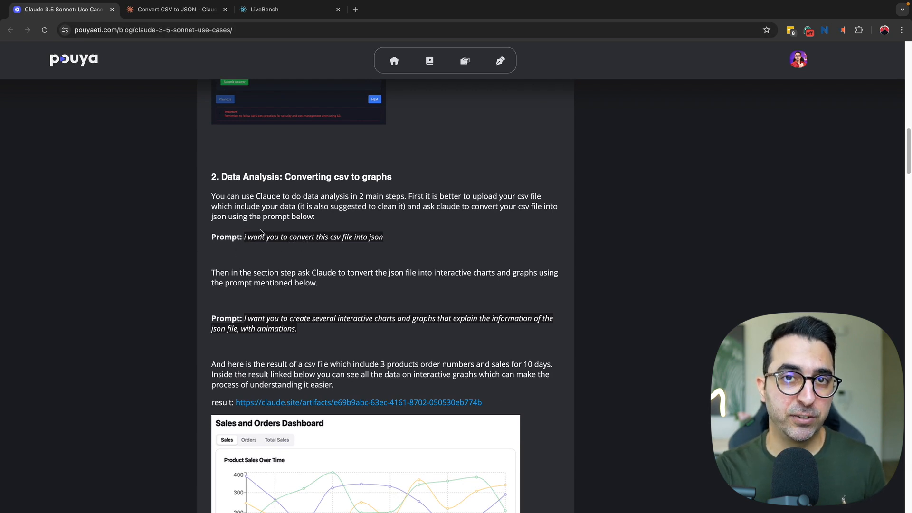
pyautogui.click(184, 14)
pyautogui.hotkey('ctrl', 'Left')
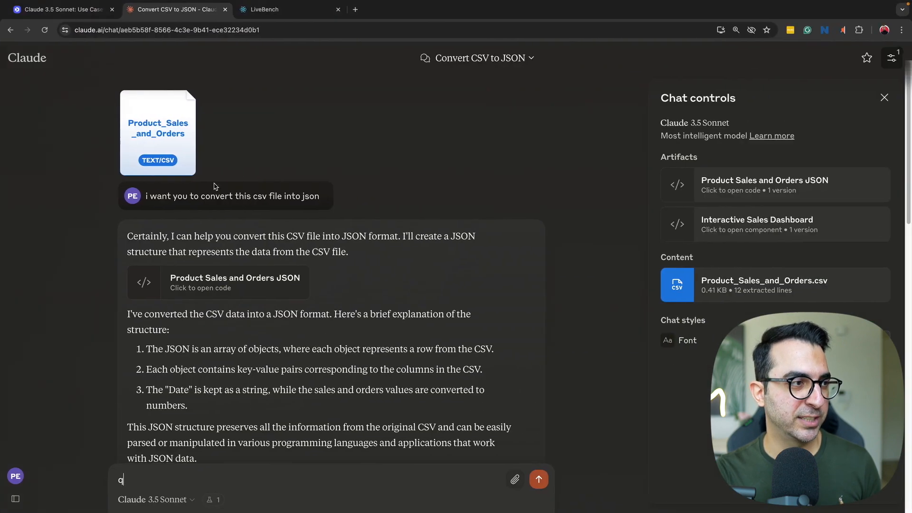
pyautogui.moveTo(145, 197); pyautogui.dragTo(265, 200)
pyautogui.click(298, 197)
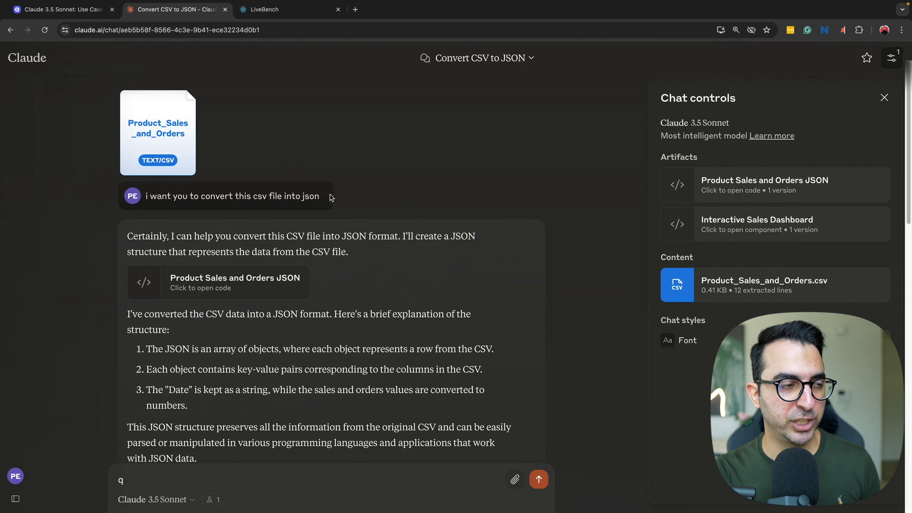
# - Open the Product Sales and Orders JSON artifact and view its converted records from the beginning
pyautogui.scroll(-2, 332, 192)
pyautogui.click(174, 199)
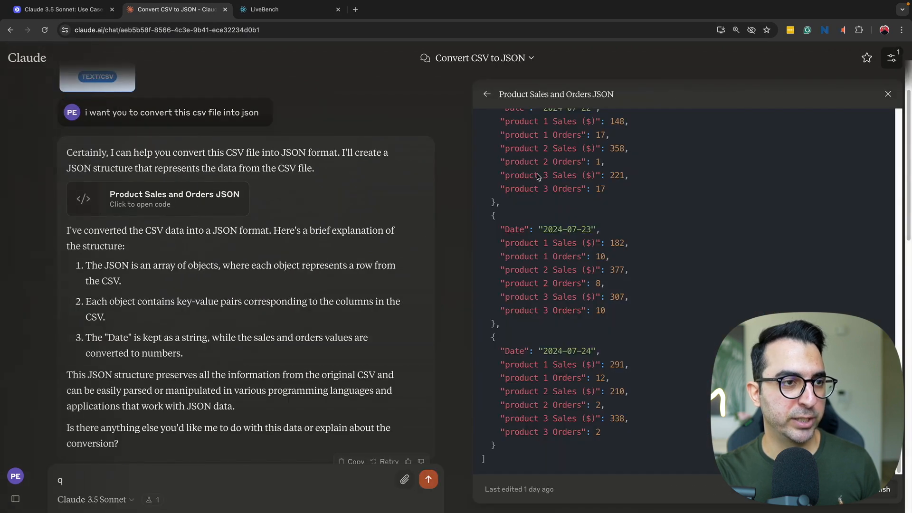
pyautogui.scroll(15, 502, 186)
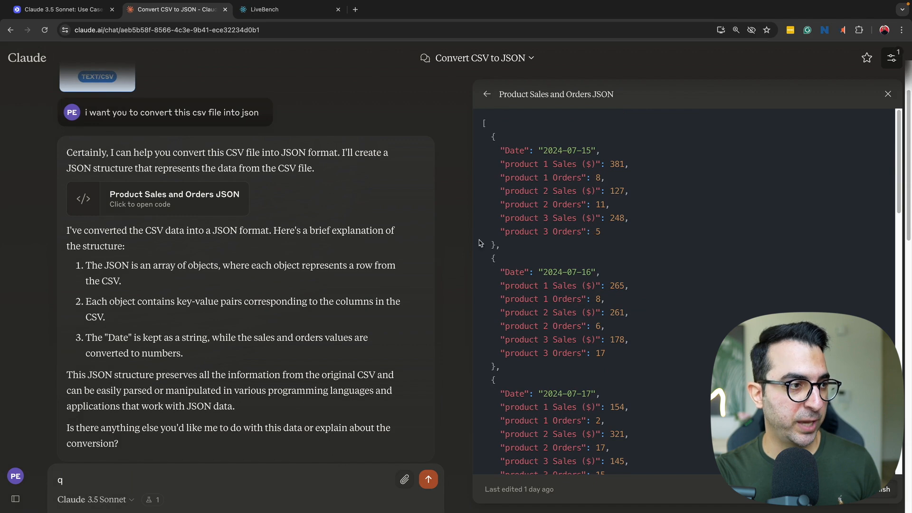
pyautogui.scroll(1, 313, 261)
# - Review the follow-up prompt for interactive charts and graphs with animations in the chat and in the article's Data Analysis section
pyautogui.scroll(-6, 309, 195)
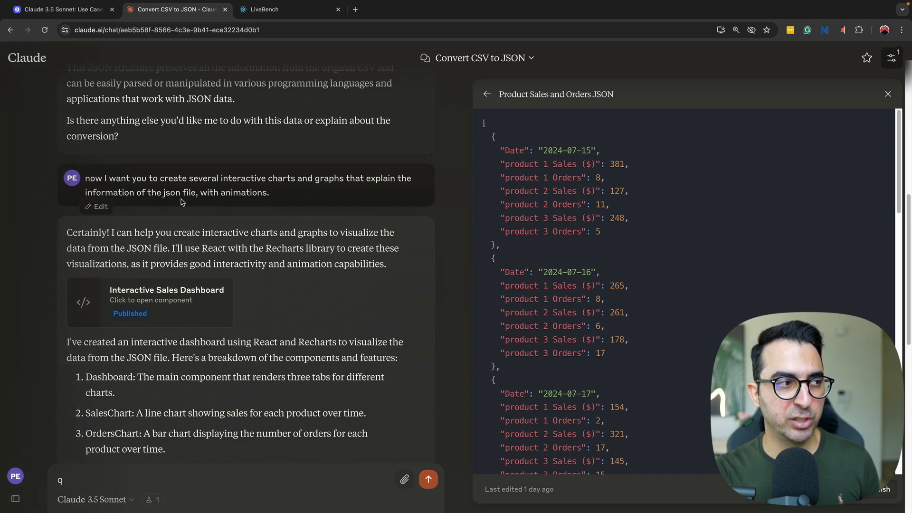
pyautogui.hotkey('ctrl', 'shift', 'Tab')
pyautogui.scroll(-1, 209, 275)
pyautogui.moveTo(244, 306); pyautogui.dragTo(298, 322)
pyautogui.click(251, 351)
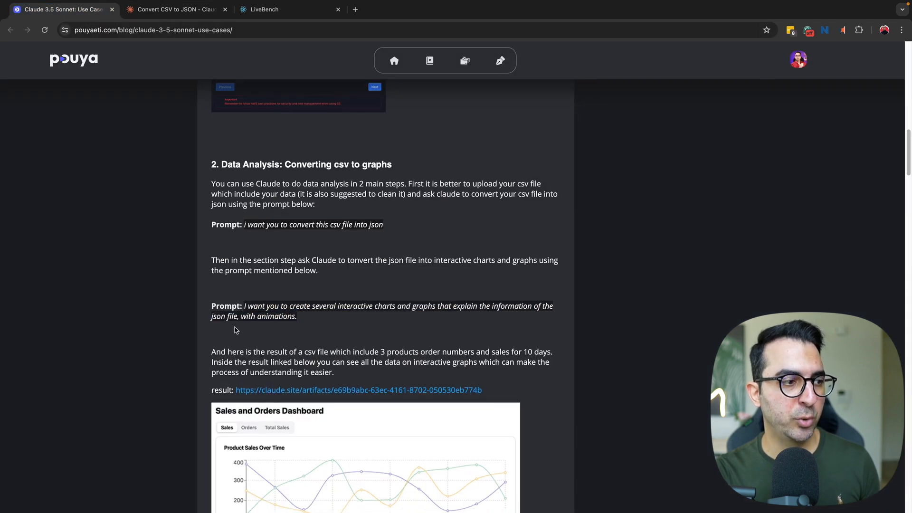
# - Open the published result linked in the article's Data Analysis section in a new tab and switch to it
pyautogui.click(190, 10)
pyautogui.scroll(-10, 176, 256)
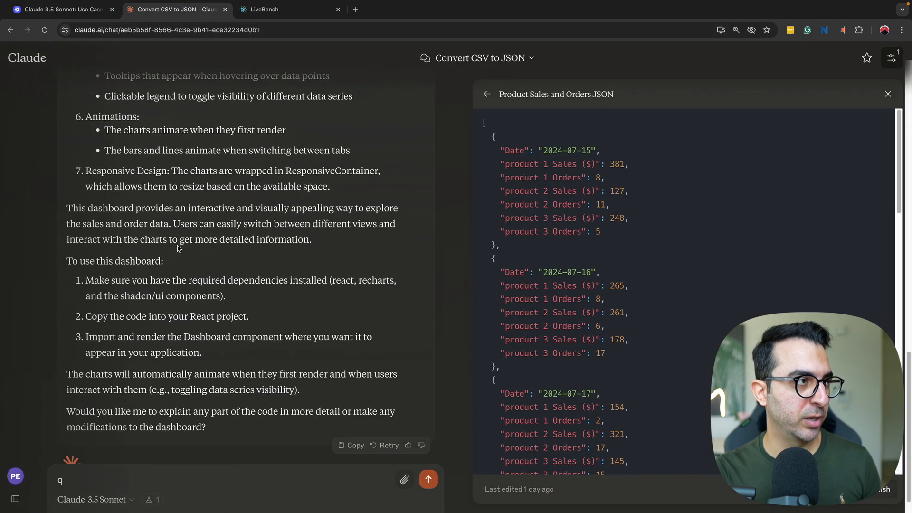
pyautogui.click(95, 10)
pyautogui.scroll(-2, 245, 298)
pyautogui.keyDown('super'); pyautogui.click(308, 301); pyautogui.keyUp('super')
pyautogui.click(183, 12)
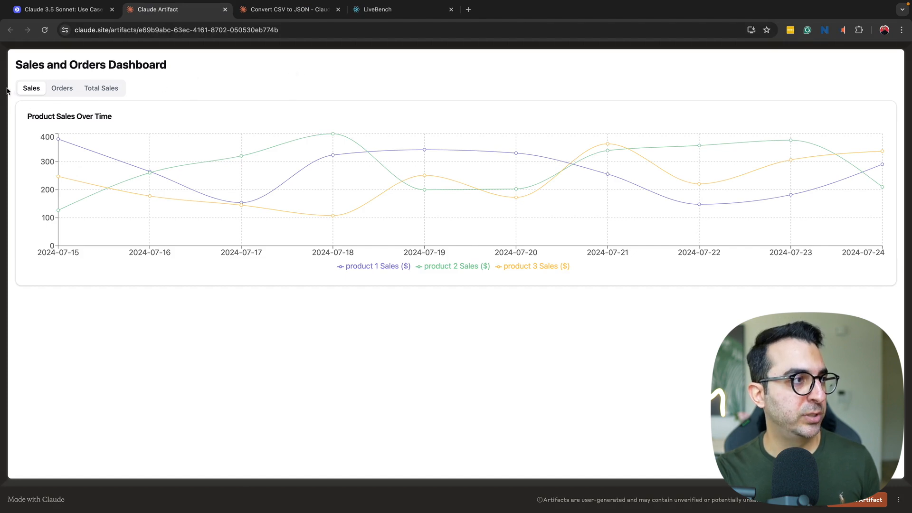
# - Compare the dashboard's Orders, Total Sales and Sales charts with the Product_Sales_and_Orders spreadsheet in Excel, and return to the dashboard
pyautogui.click(59, 88)
pyautogui.click(101, 88)
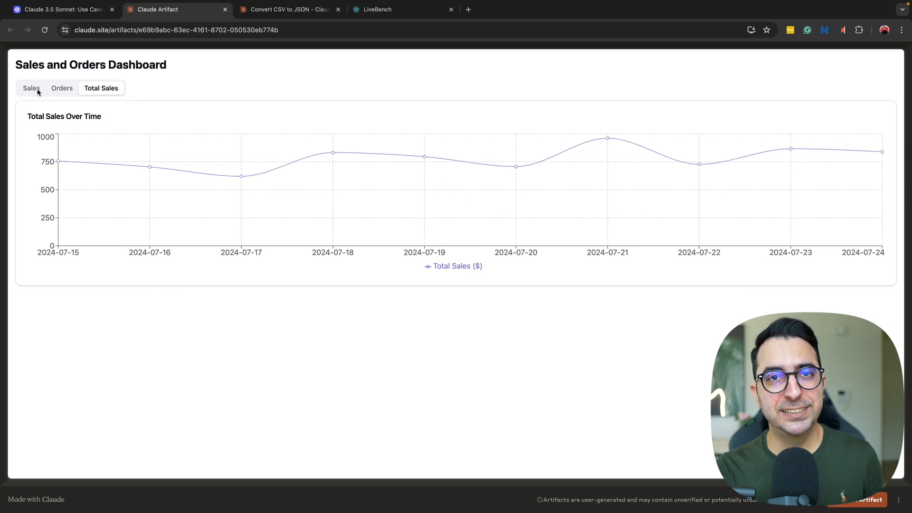
pyautogui.hotkey('ctrl', 'Left')
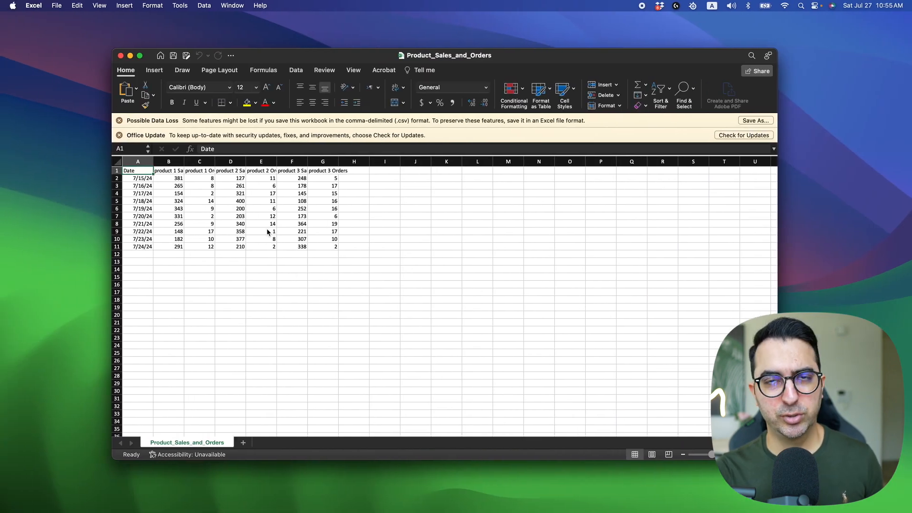
pyautogui.hotkey('ctrl', 'Right')
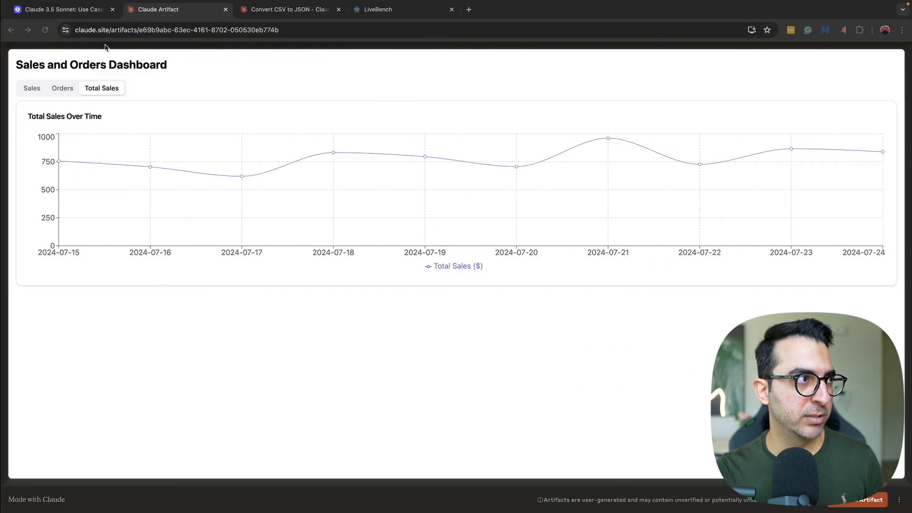
pyautogui.click(40, 89)
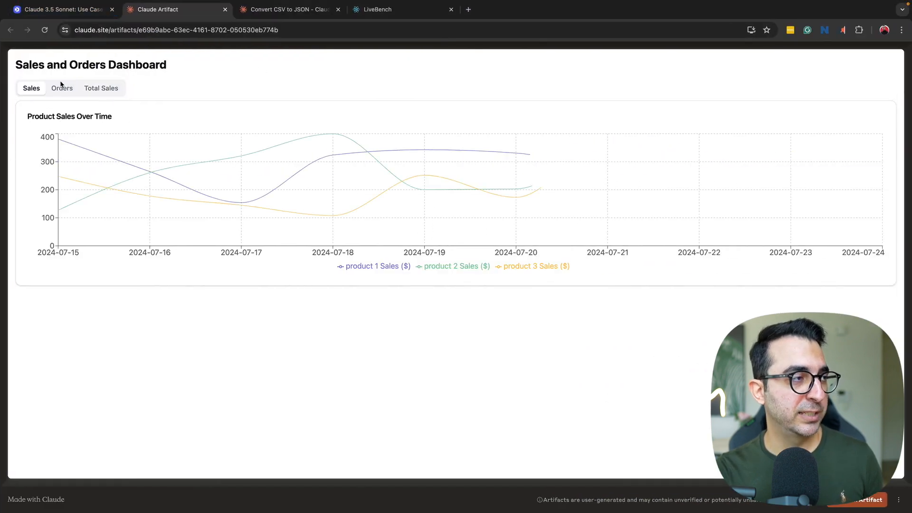
pyautogui.hotkey('ctrl', 'Left')
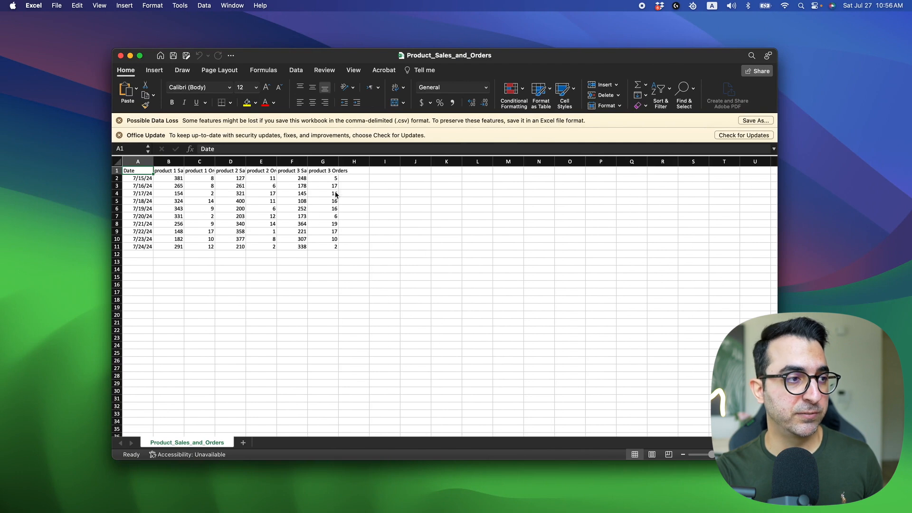
pyautogui.hotkey('ctrl', 'Right')
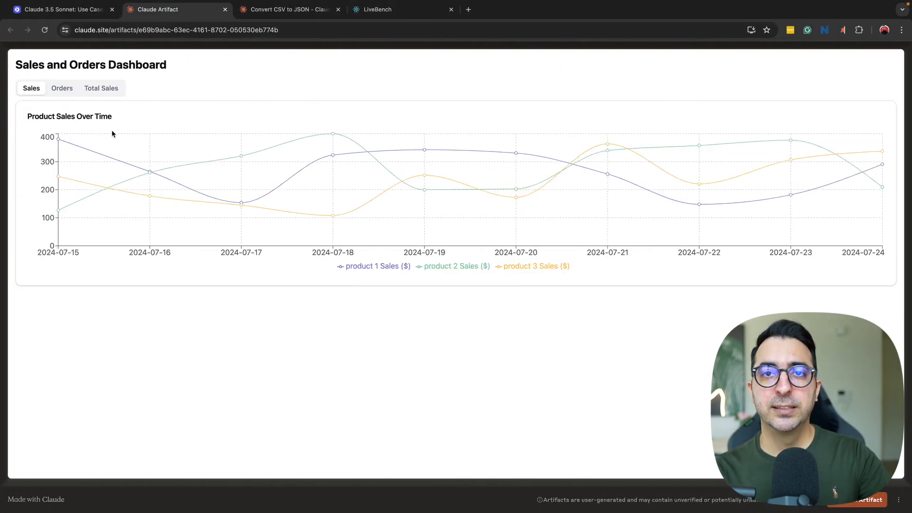
# - Inspect the daily values on the dashboard's Sales chart, followed by the Orders and Total Sales charts
pyautogui.moveTo(73, 156)
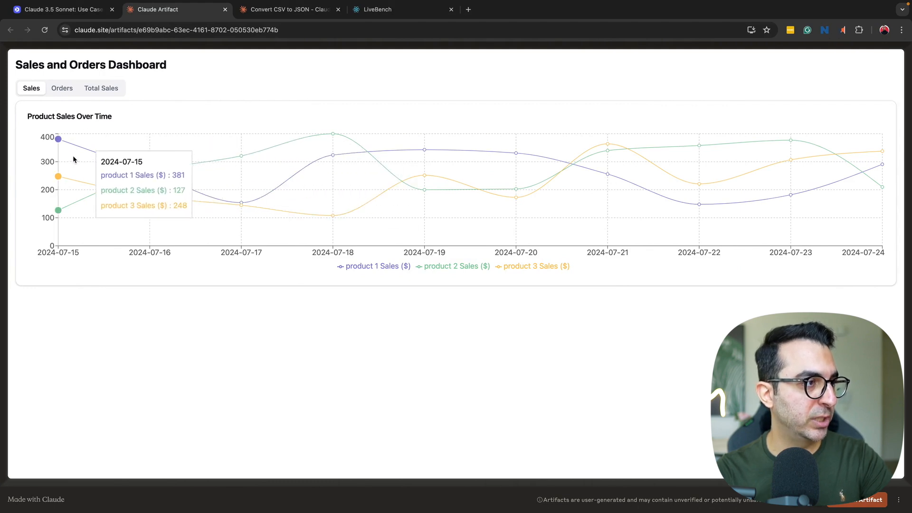
pyautogui.moveTo(149, 175)
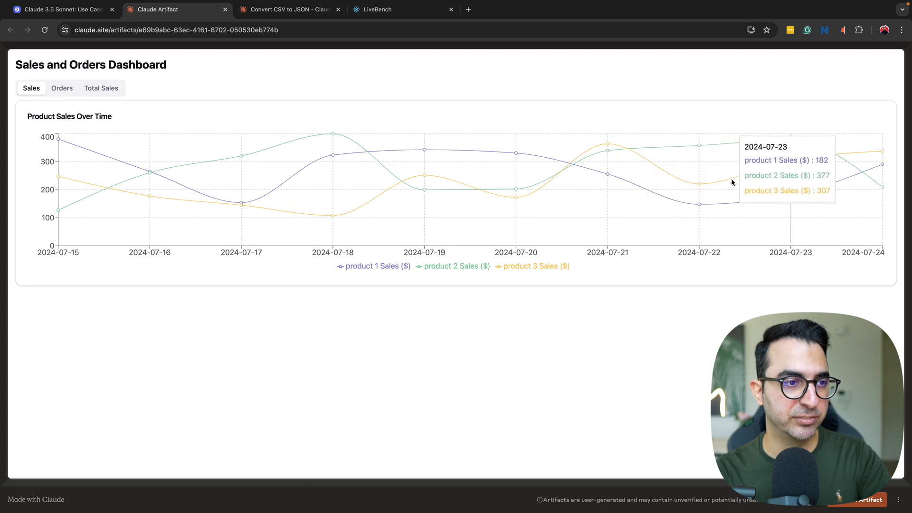
pyautogui.click(60, 90)
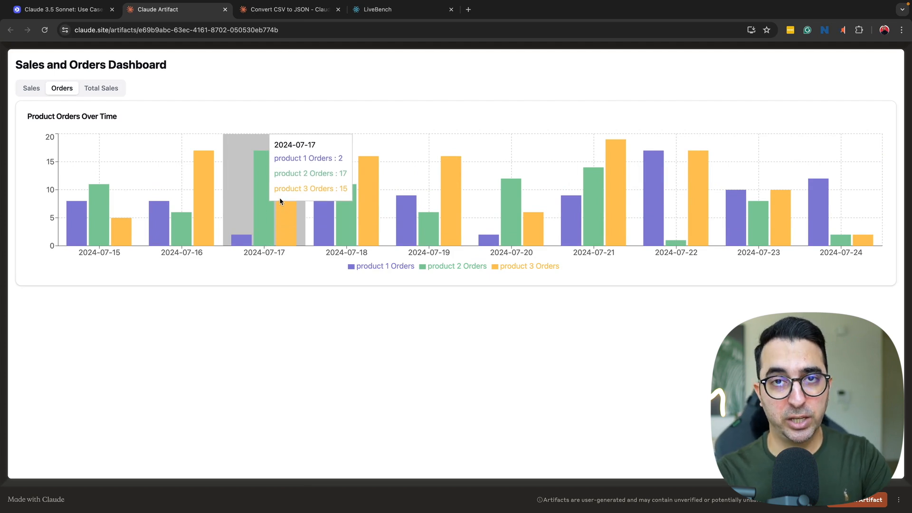
pyautogui.click(104, 89)
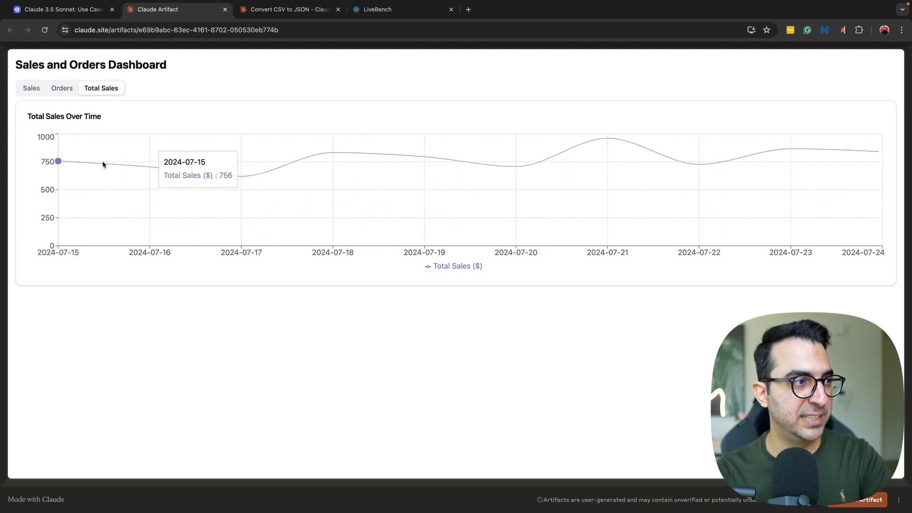
# - Compare the Convert CSV to JSON chat, from its end back to the uploaded CSV file, with the published dashboard
pyautogui.click(62, 10)
pyautogui.click(290, 9)
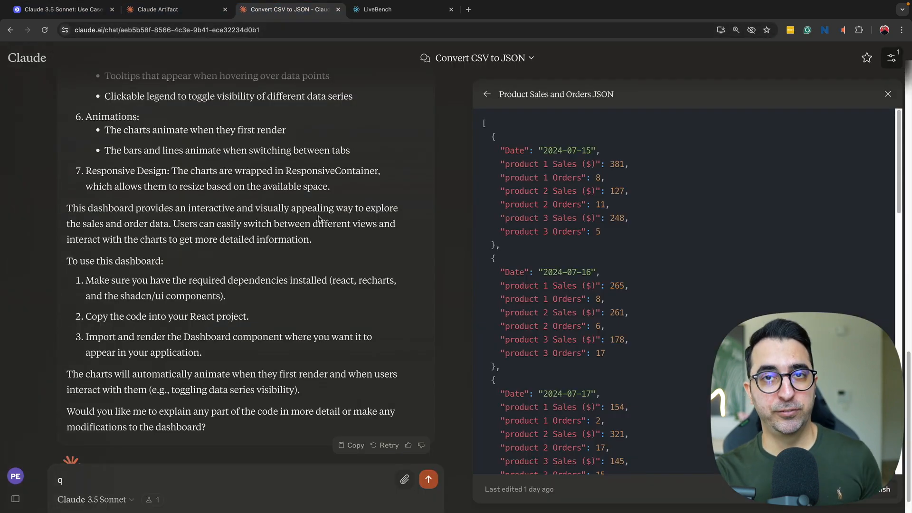
pyautogui.click(180, 13)
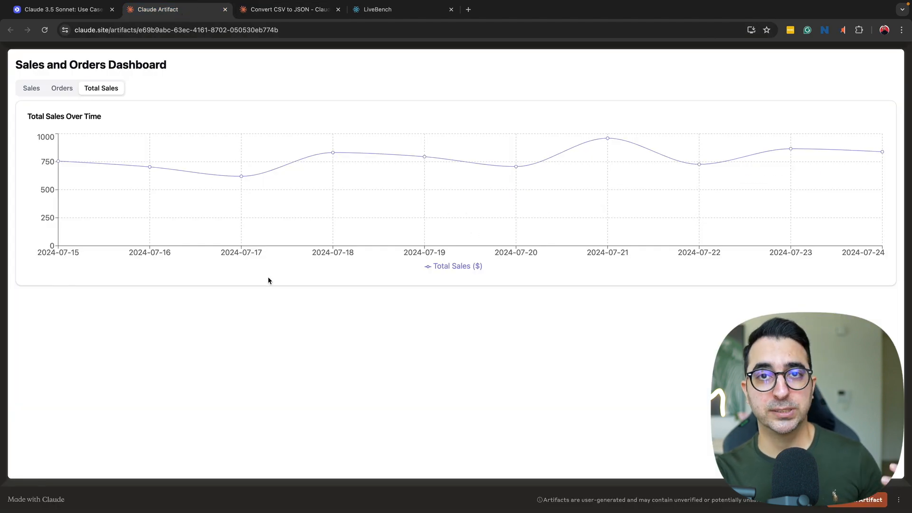
pyautogui.click(285, 9)
pyautogui.scroll(-1, 208, 311)
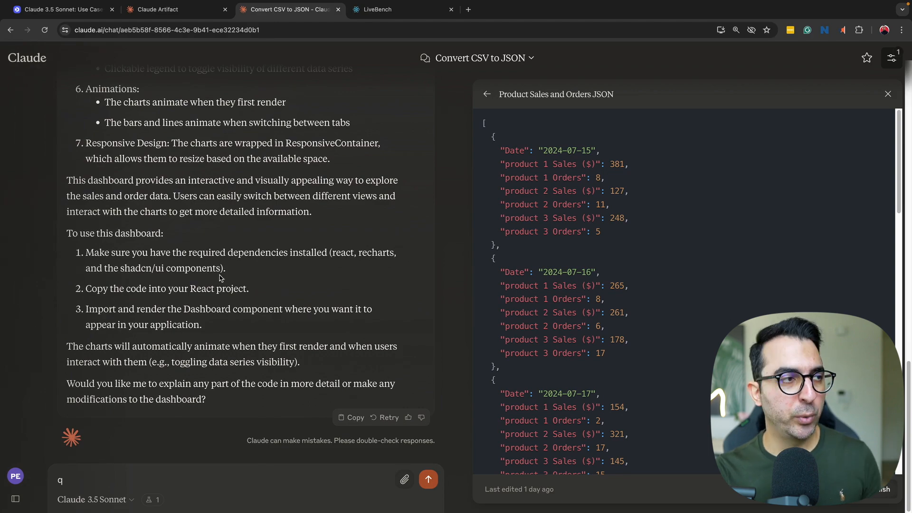
pyautogui.scroll(15, 216, 285)
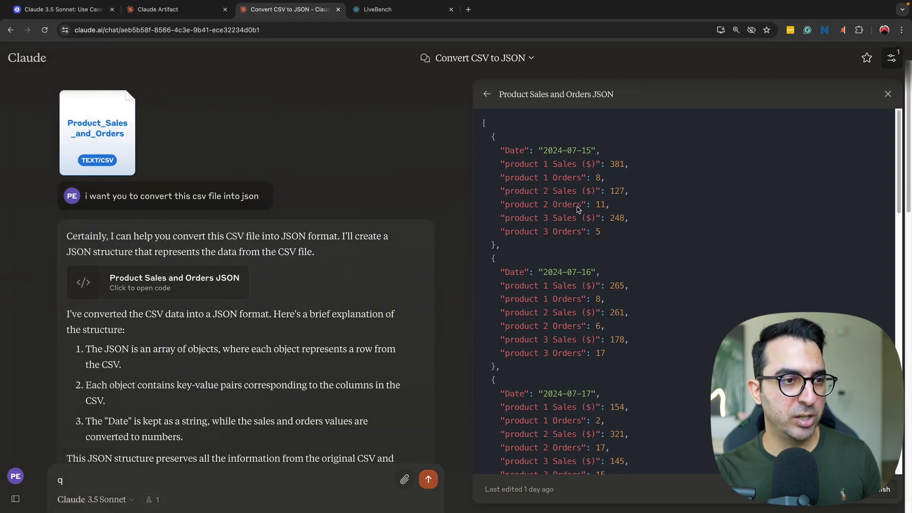
pyautogui.click(176, 10)
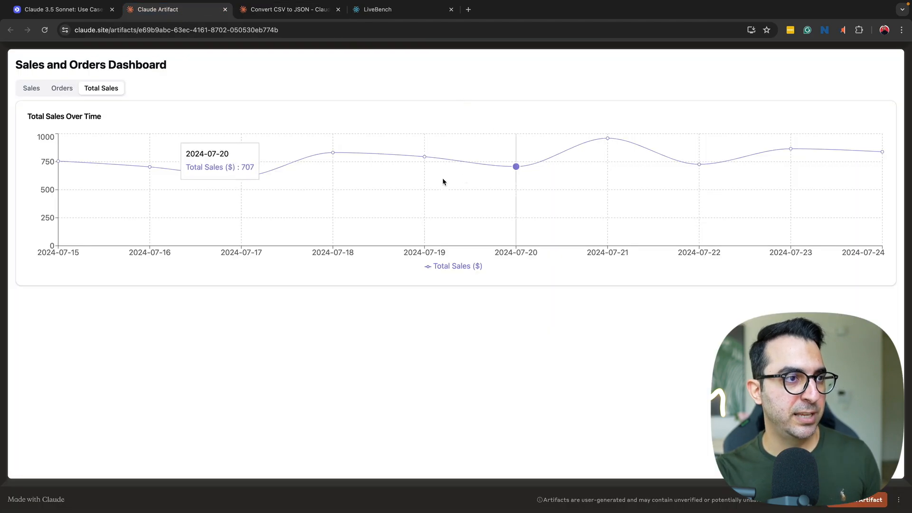
# - Review the JSON conversion reply and the interactive charts prompt and reply in the Convert CSV to JSON chat
pyautogui.click(285, 10)
pyautogui.scroll(-5, 143, 157)
pyautogui.scroll(3, 188, 128)
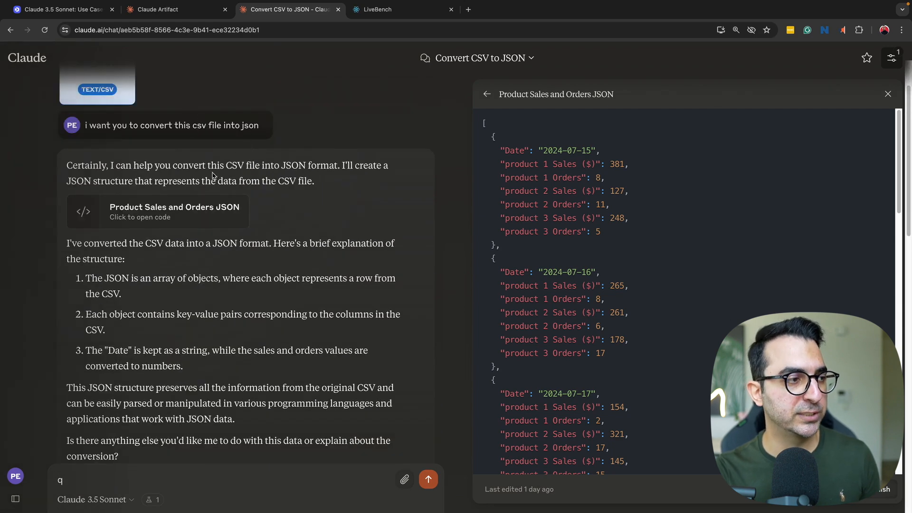
pyautogui.scroll(-6, 244, 134)
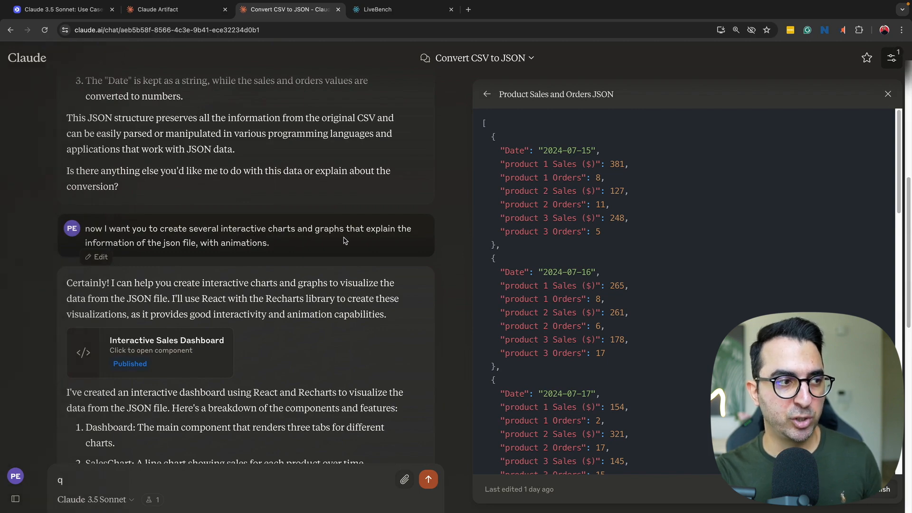
pyautogui.scroll(-12, 335, 244)
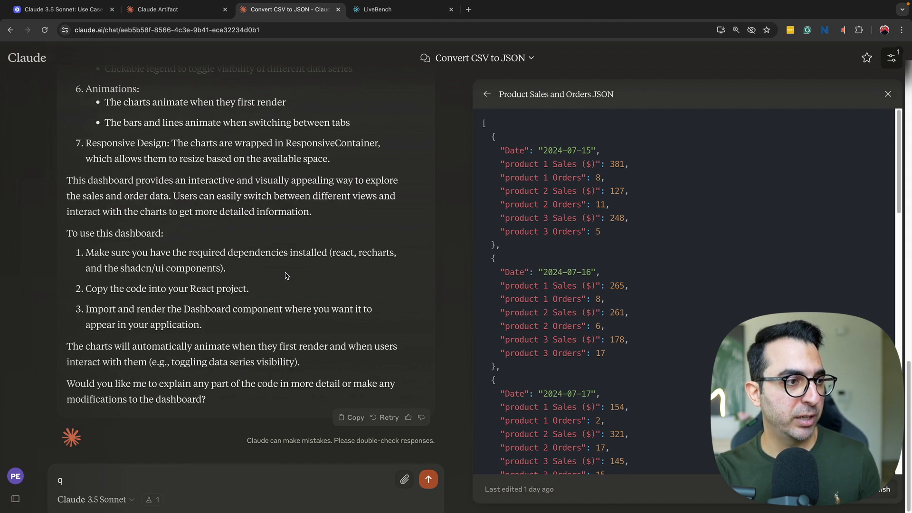
pyautogui.scroll(20, 286, 271)
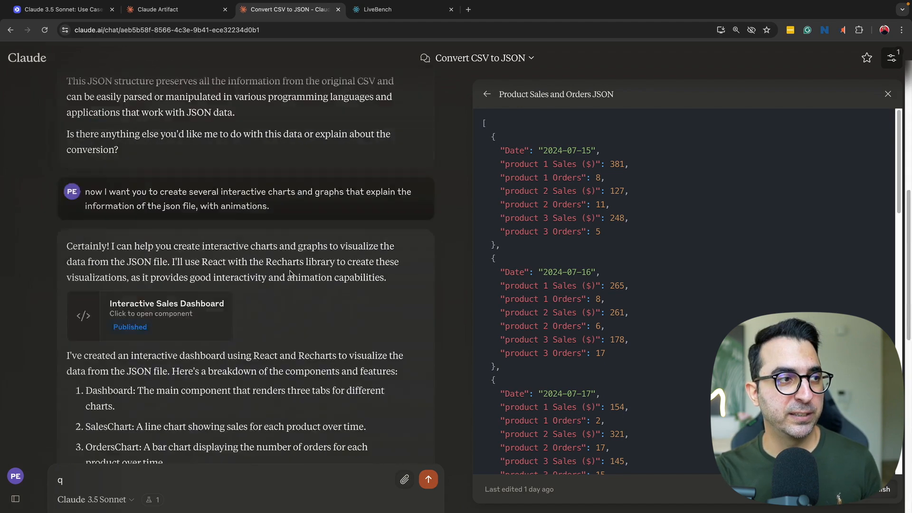
# - Return to the published Sales and Orders Dashboard and view its Orders and Sales charts
pyautogui.click(173, 11)
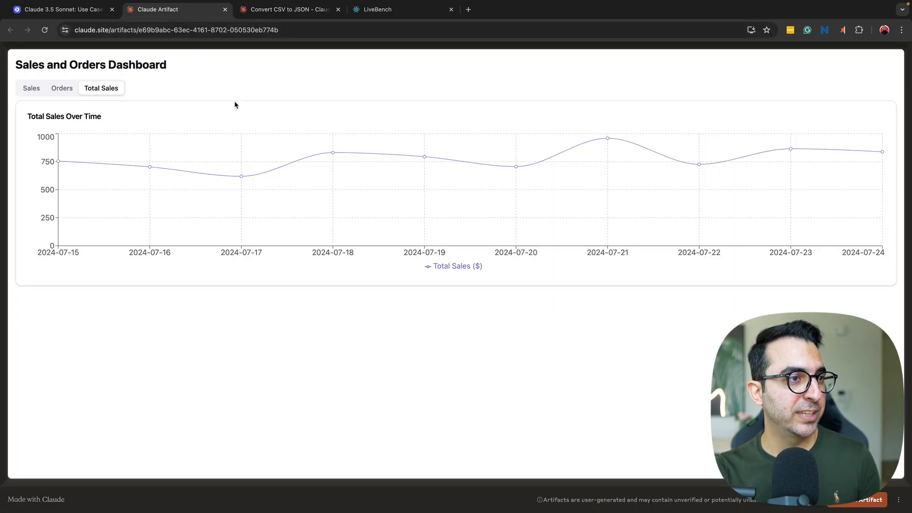
pyautogui.click(69, 88)
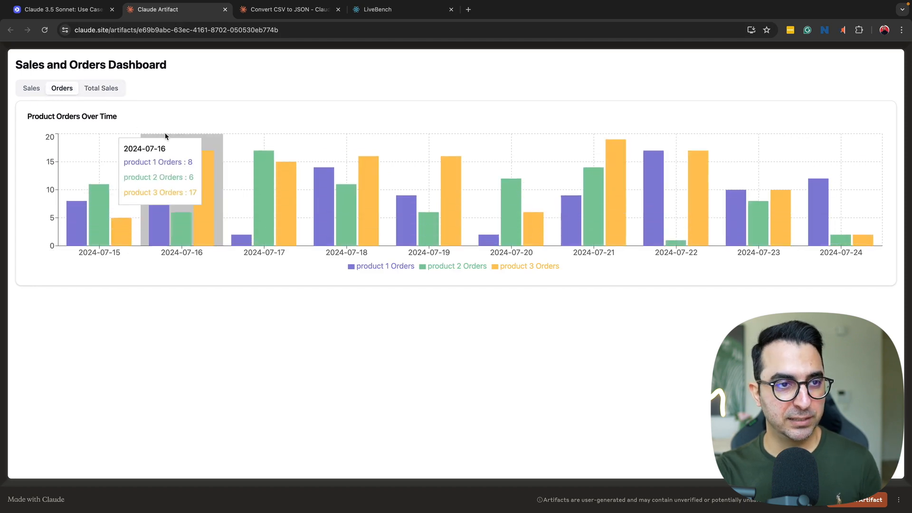
pyautogui.click(33, 91)
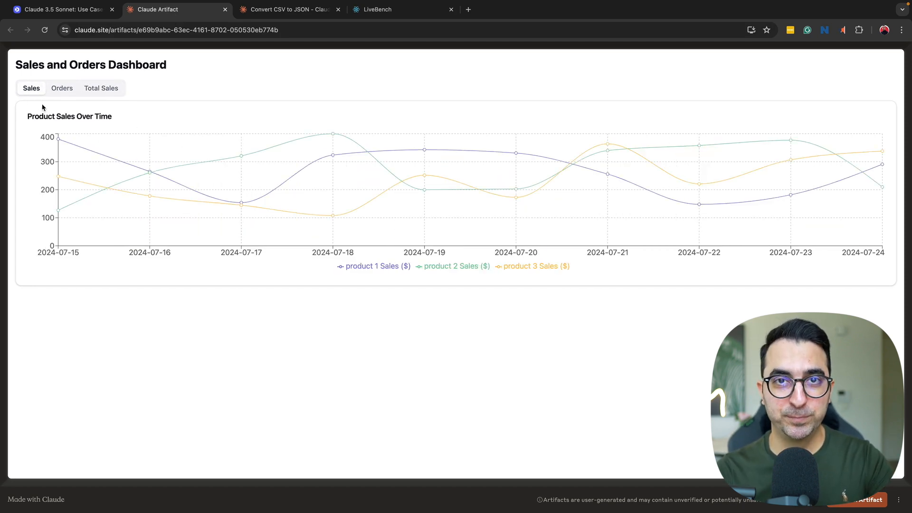
# - Find the article's "Web Coding: UI Design to Code" section and show the beginning of the UI Design for Course Platform chat
pyautogui.click(62, 10)
pyautogui.scroll(-5, 116, 214)
pyautogui.scroll(-4, 118, 221)
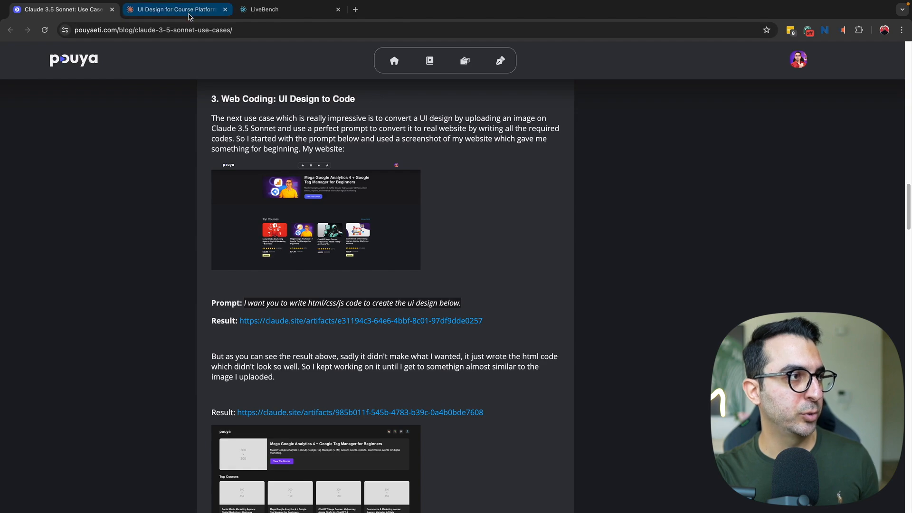
pyautogui.click(188, 12)
pyautogui.scroll(20, 131, 121)
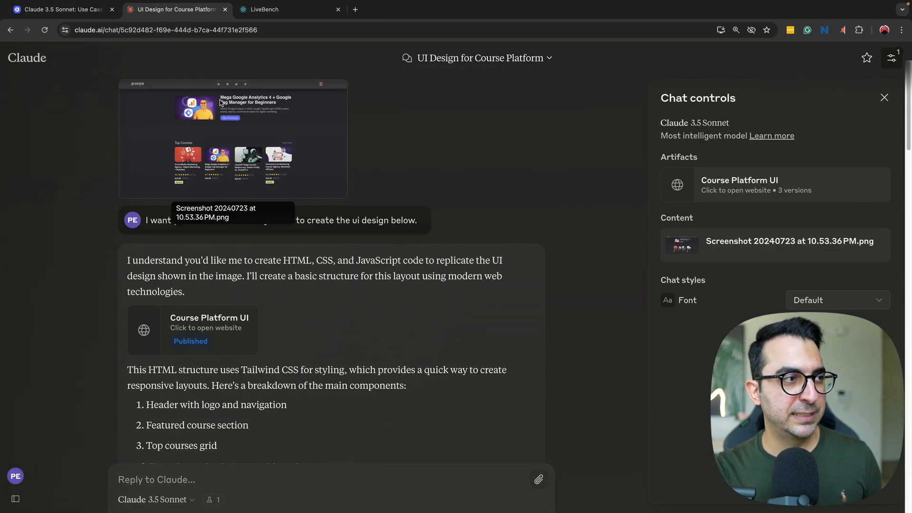
# - Open the pouyaeti.com home page in a new tab, and return to the UI Design for Course Platform chat
pyautogui.click(356, 10)
pyautogui.write('po')
pyautogui.press('Return')
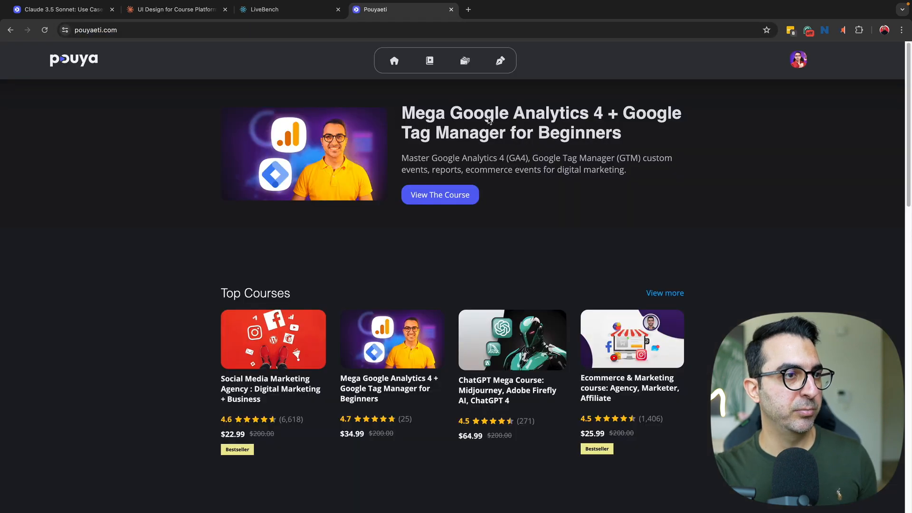
pyautogui.click(177, 10)
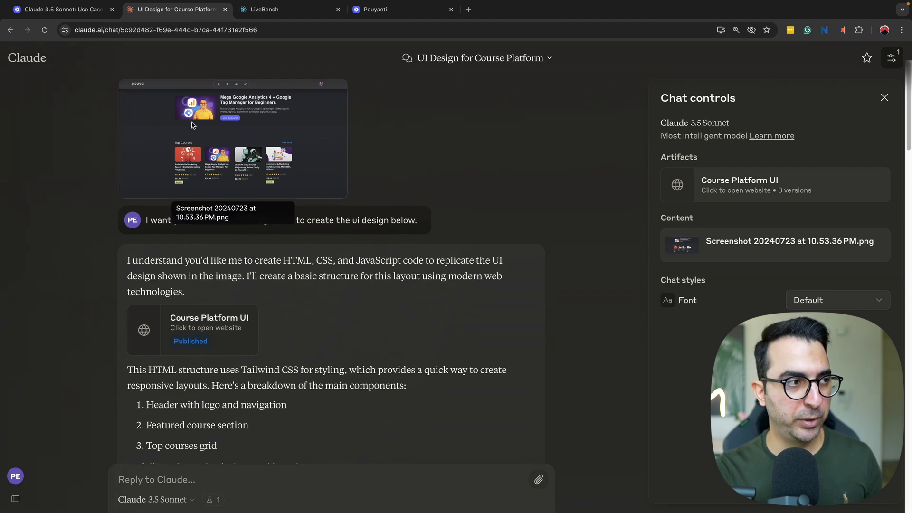
# - Open the first Course Platform UI artifact and view its preview and its HTML code from the beginning
pyautogui.scroll(-2, 219, 120)
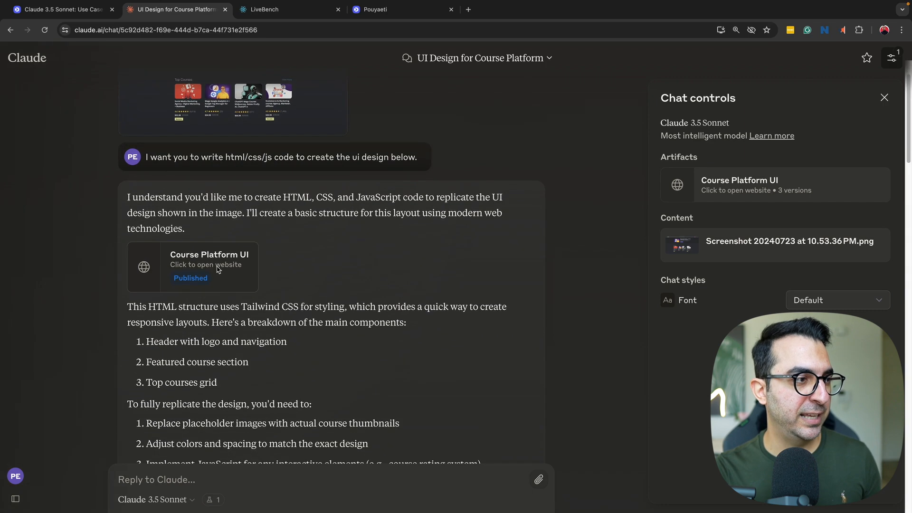
pyautogui.click(228, 262)
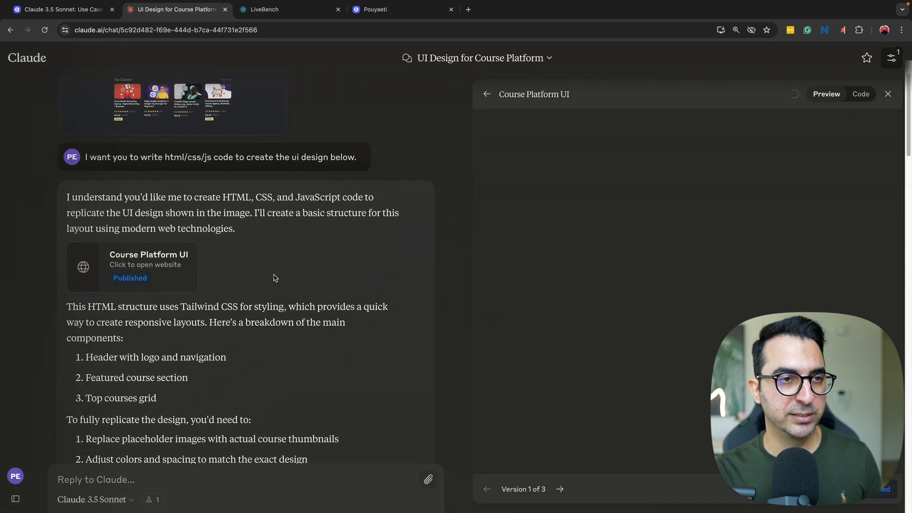
pyautogui.moveTo(899, 147); pyautogui.dragTo(886, 278)
pyautogui.scroll(3, 874, 135)
pyautogui.click(862, 95)
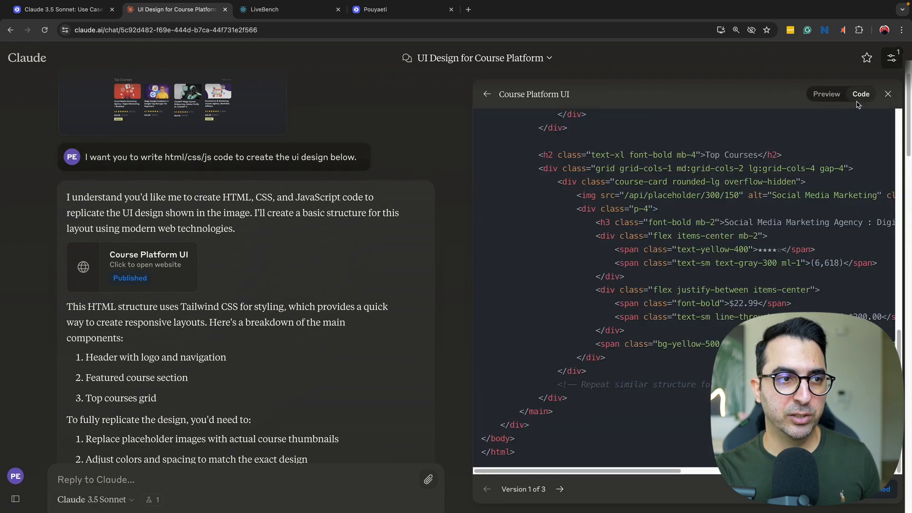
pyautogui.scroll(15, 621, 267)
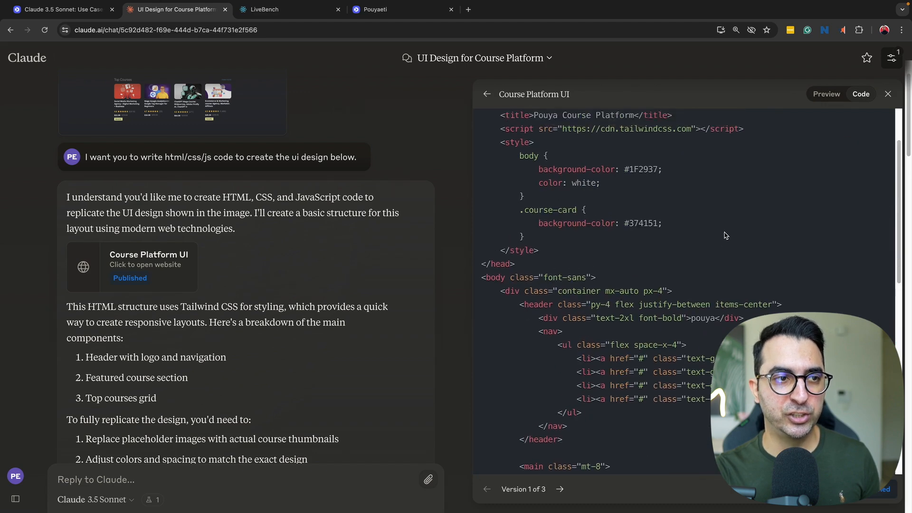
pyautogui.scroll(2, 152, 220)
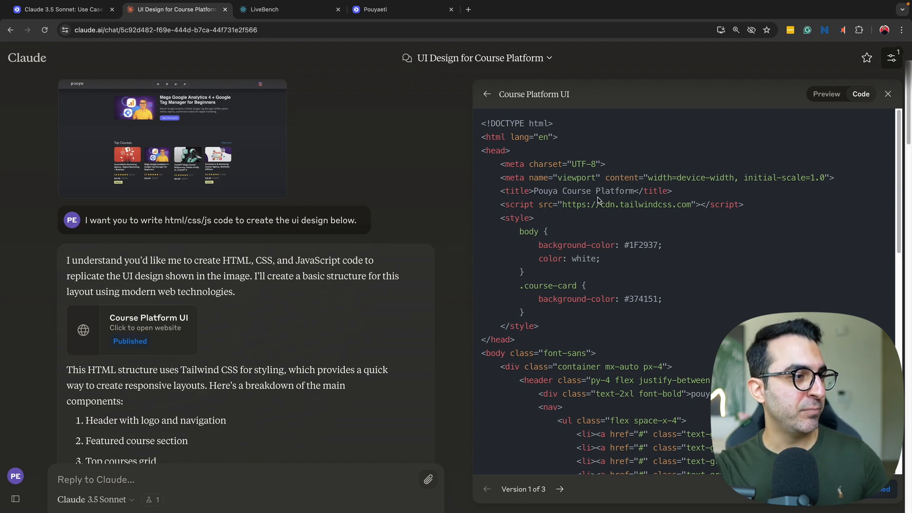
# - Open the "Course Platform UI - Updated" artifact from the reply to the CSS correction prompt and show its preview
pyautogui.scroll(-3, 167, 322)
pyautogui.scroll(-8, 167, 321)
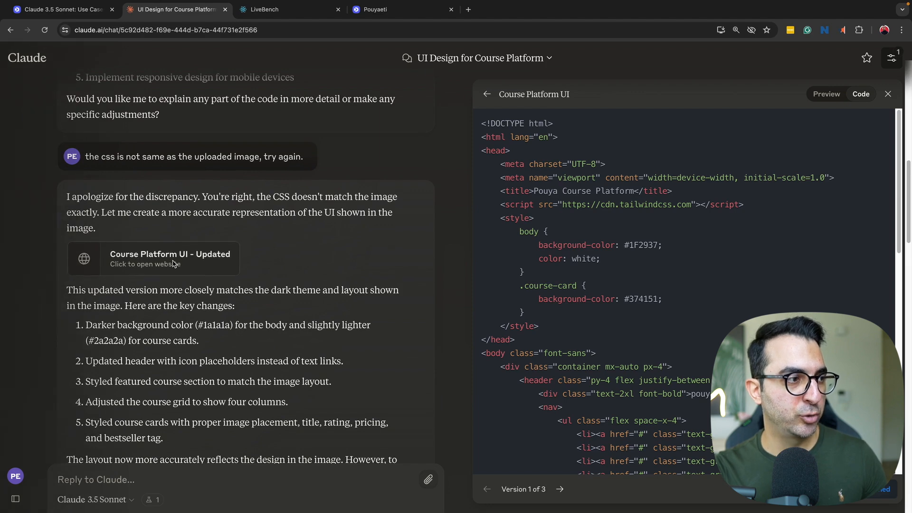
pyautogui.click(216, 258)
pyautogui.click(827, 94)
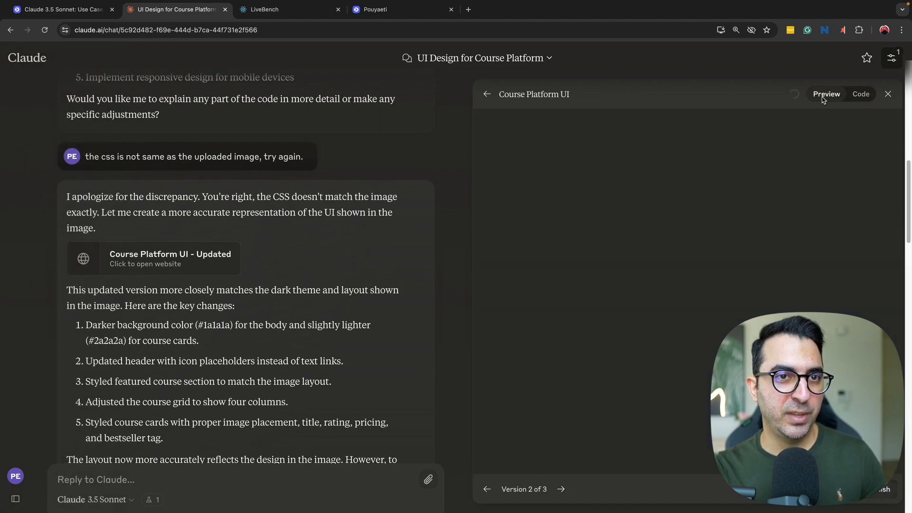
# - Review the updated artifact's CSS code, return to its preview and compare it with the original pouyaeti.com home page
pyautogui.click(854, 94)
pyautogui.scroll(2, 835, 172)
pyautogui.scroll(15, 835, 171)
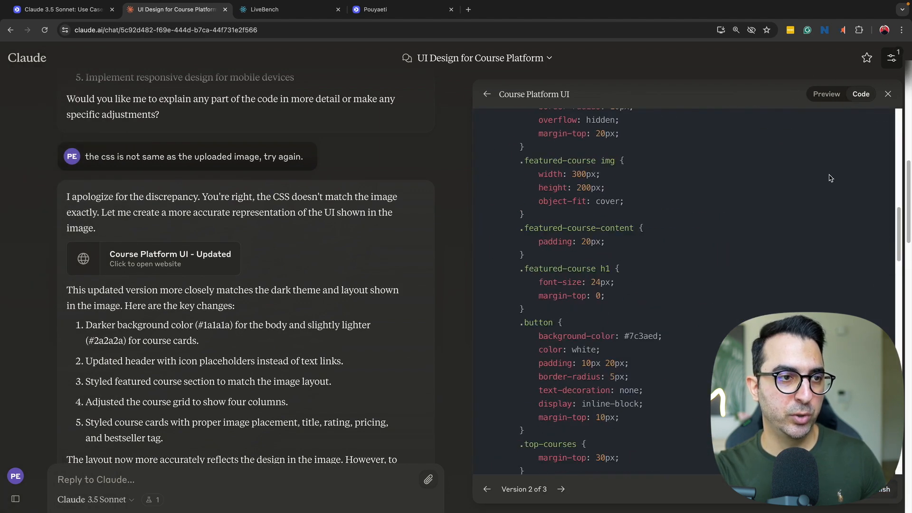
pyautogui.moveTo(524, 211); pyautogui.dragTo(618, 285)
pyautogui.click(618, 284)
pyautogui.click(825, 94)
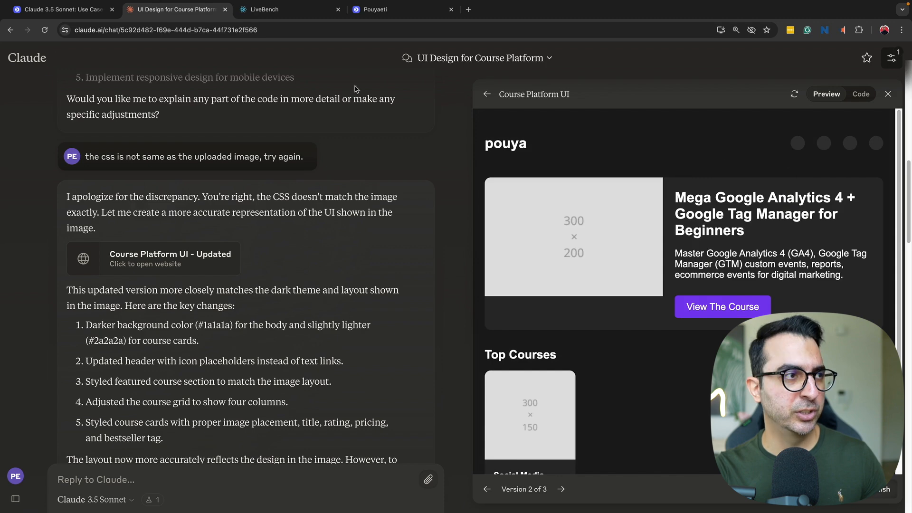
pyautogui.press('super+4')
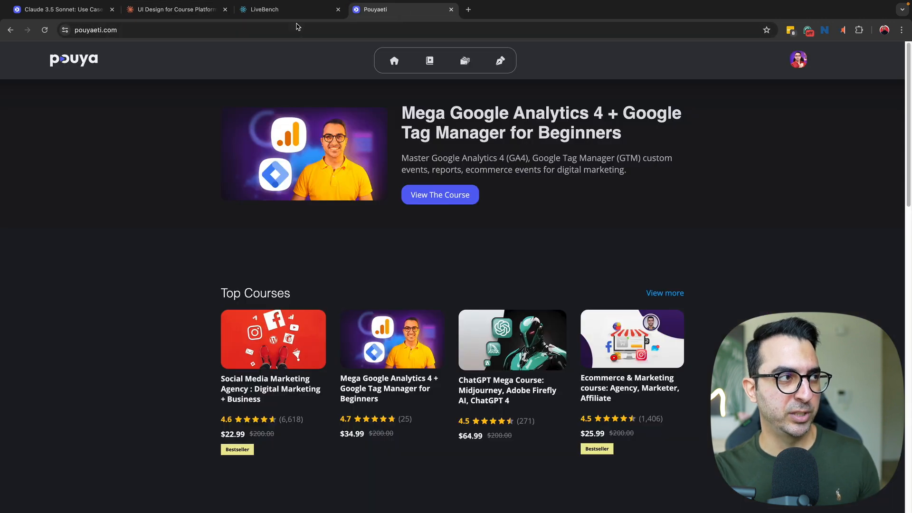
pyautogui.click(198, 10)
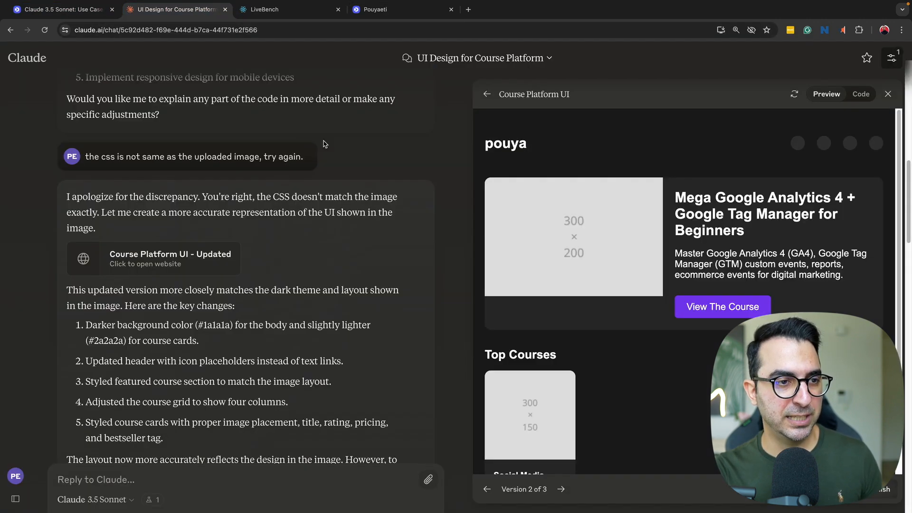
# - Open the "Course Platform UI - Updated with More Courses" artifact and show its preview down to the Top Courses grid
pyautogui.scroll(-10, 239, 255)
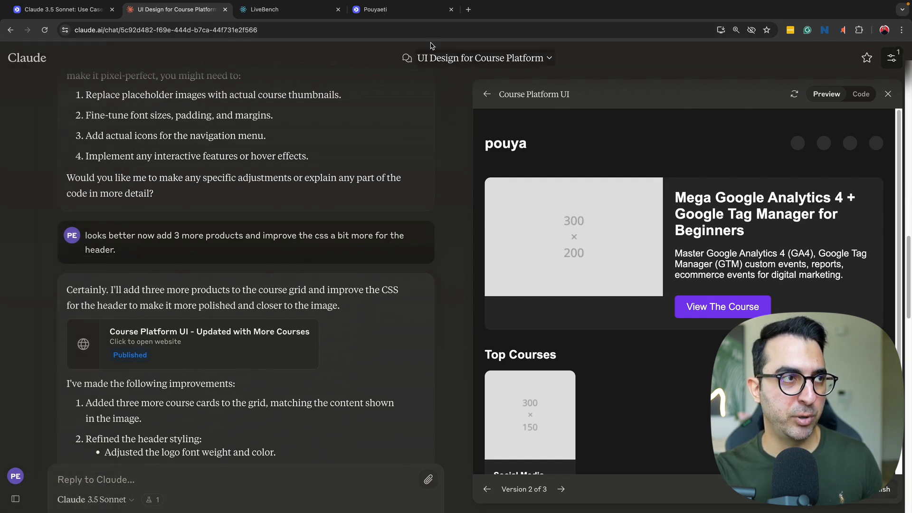
pyautogui.click(187, 336)
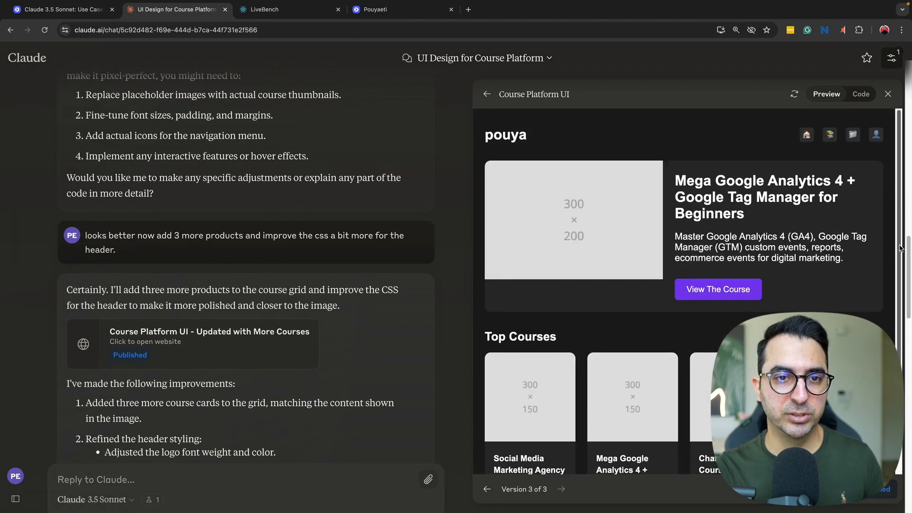
pyautogui.scroll(-4, 901, 247)
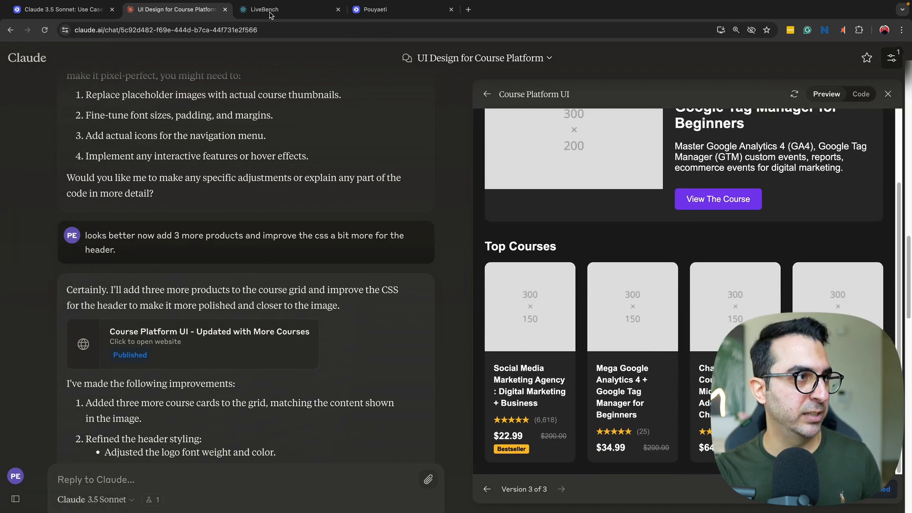
# - Open the article's second UI design result link in a new tab and compare the published page with the pouyaeti.com home page
pyautogui.click(52, 10)
pyautogui.scroll(-4, 213, 228)
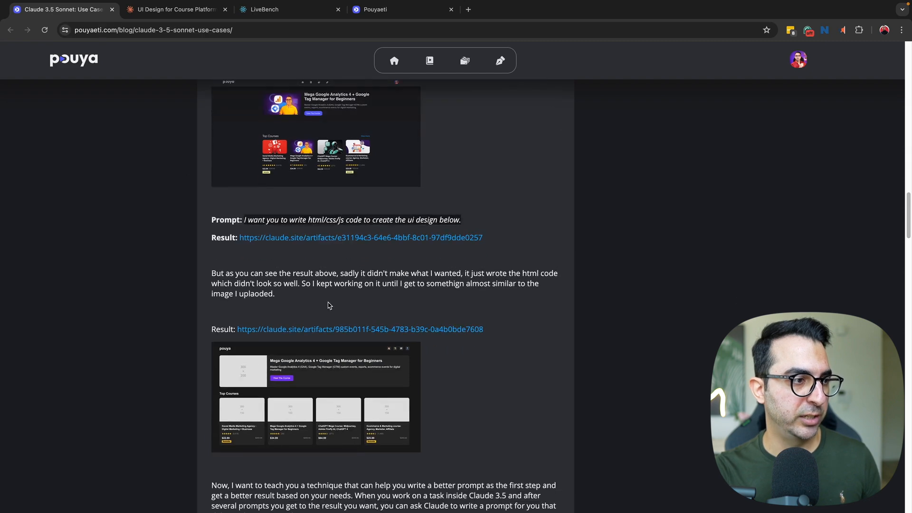
pyautogui.keyDown('super'); pyautogui.click(325, 331); pyautogui.keyUp('super')
pyautogui.click(175, 13)
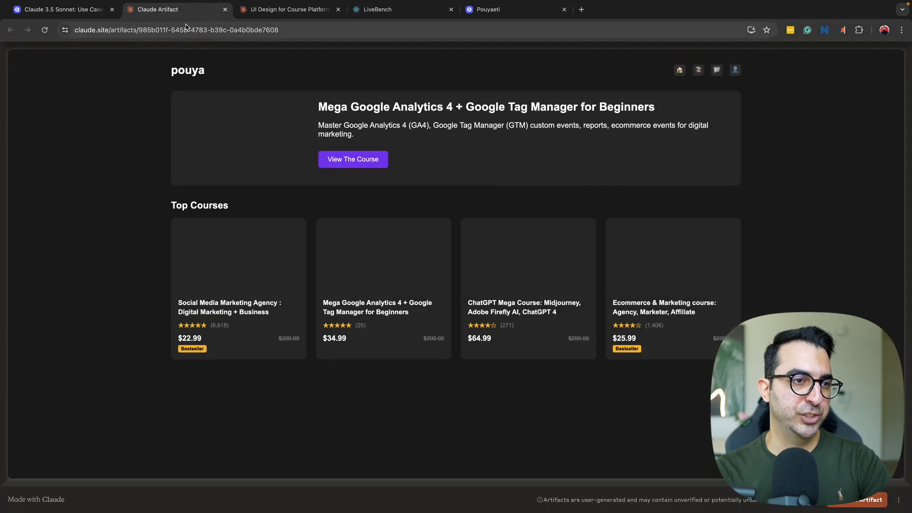
pyautogui.click(521, 14)
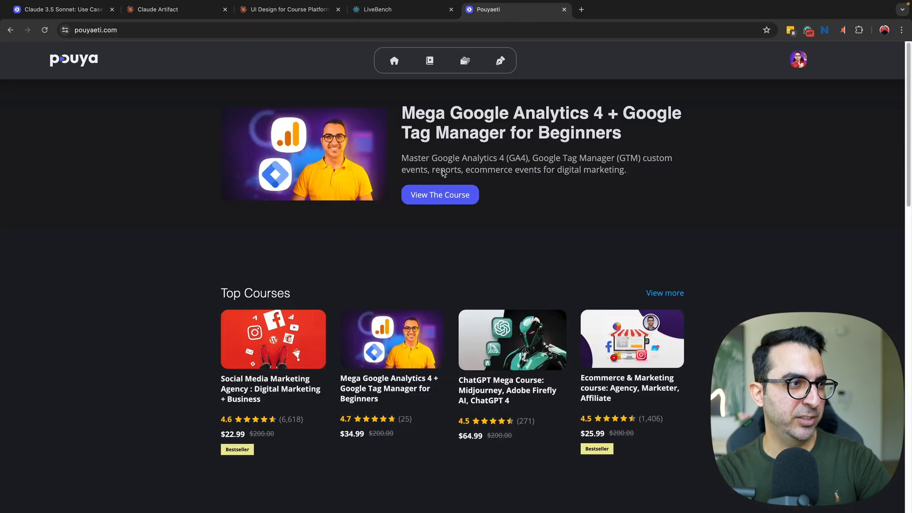
pyautogui.click(190, 11)
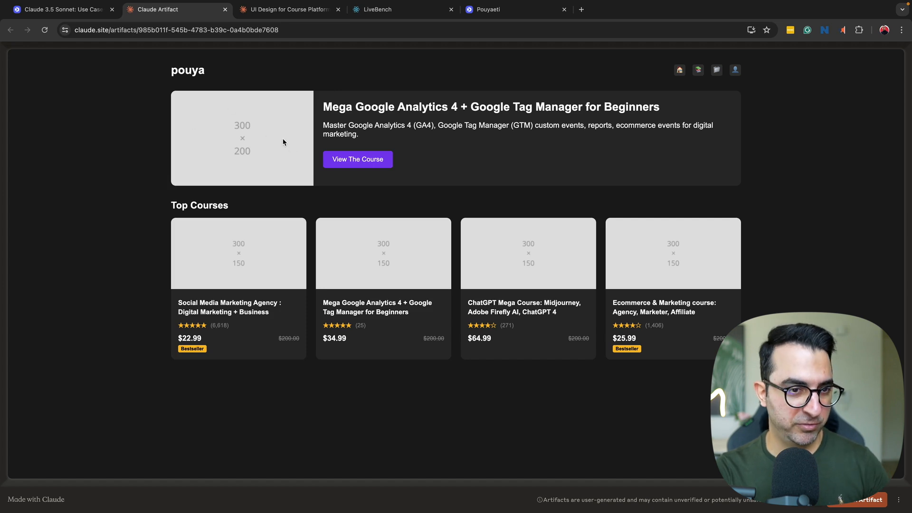
pyautogui.click(490, 9)
pyautogui.scroll(-2, 285, 275)
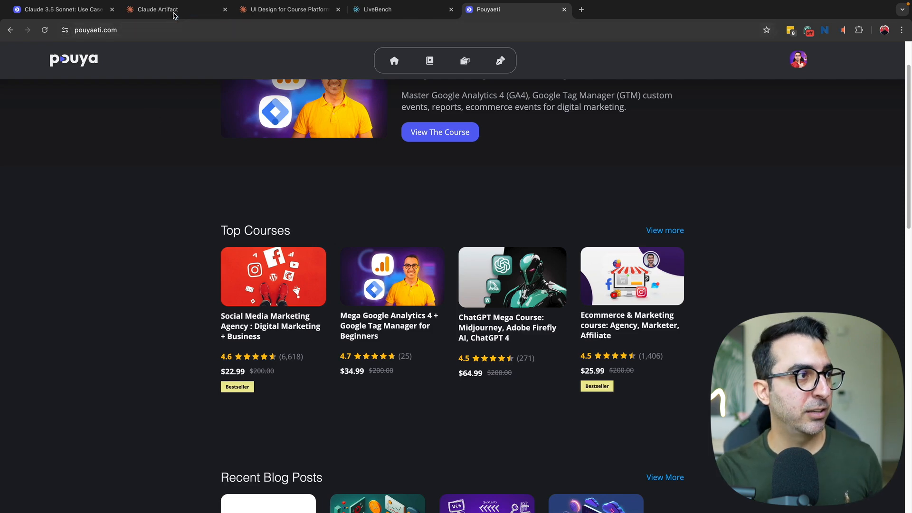
pyautogui.click(213, 11)
# - Review the Course Platform chat from its first prompt to the request for a one-try prompt, and highlight the prompt in Claude's reply
pyautogui.click(276, 9)
pyautogui.scroll(10, 211, 145)
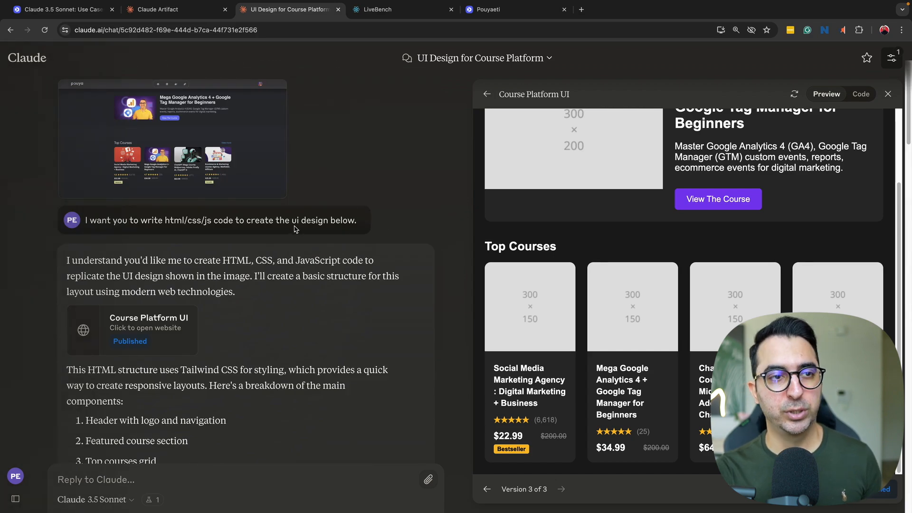
pyautogui.scroll(-15, 420, 275)
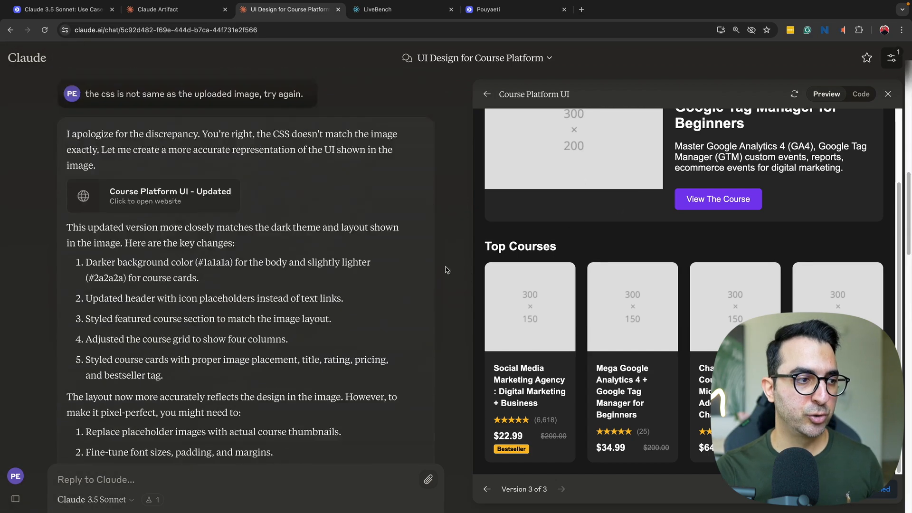
pyautogui.scroll(-2, 422, 276)
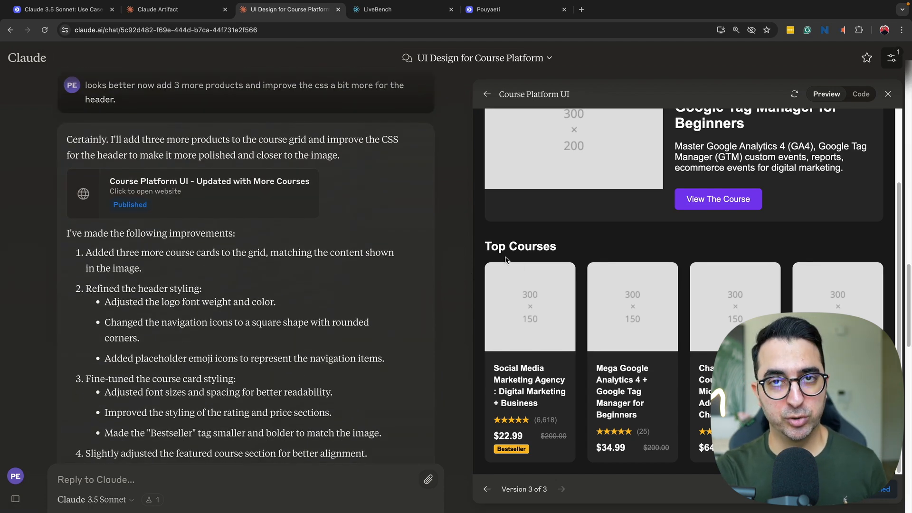
pyautogui.scroll(-11, 114, 286)
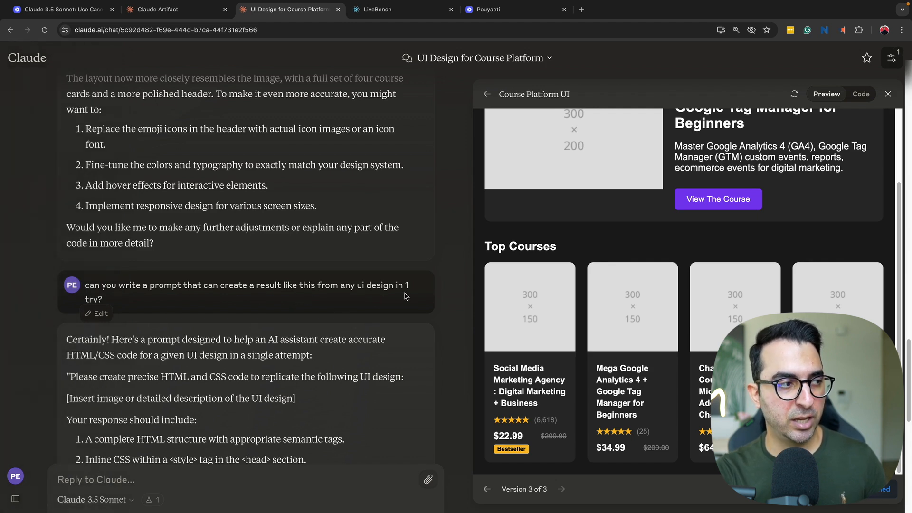
pyautogui.scroll(-3, 186, 306)
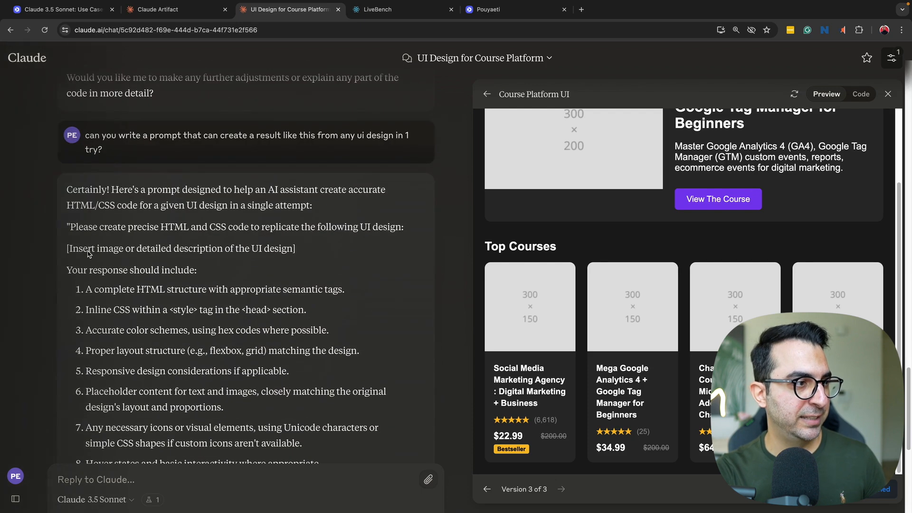
pyautogui.scroll(-1, 71, 223)
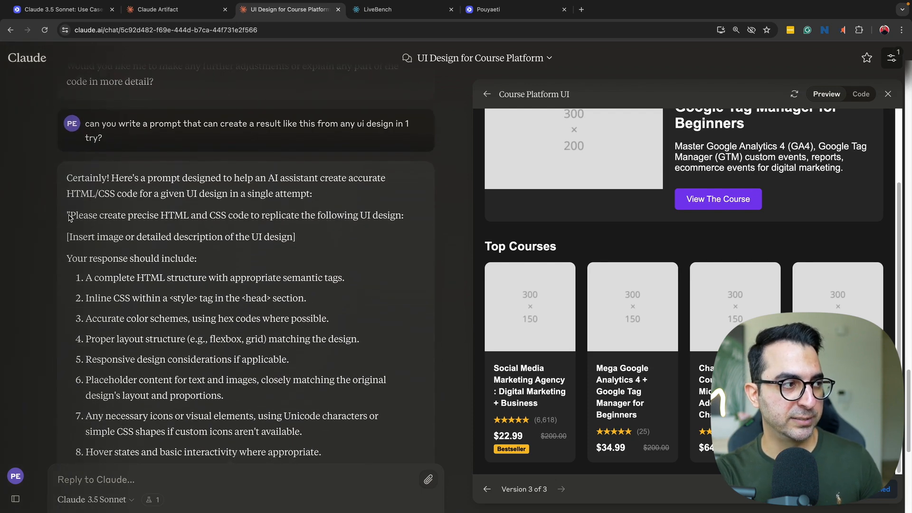
pyautogui.moveTo(70, 216); pyautogui.dragTo(173, 364)
# - Find the UI-design-to-code prompt in the blog article and select its full text
pyautogui.click(76, 9)
pyautogui.scroll(-4, 119, 242)
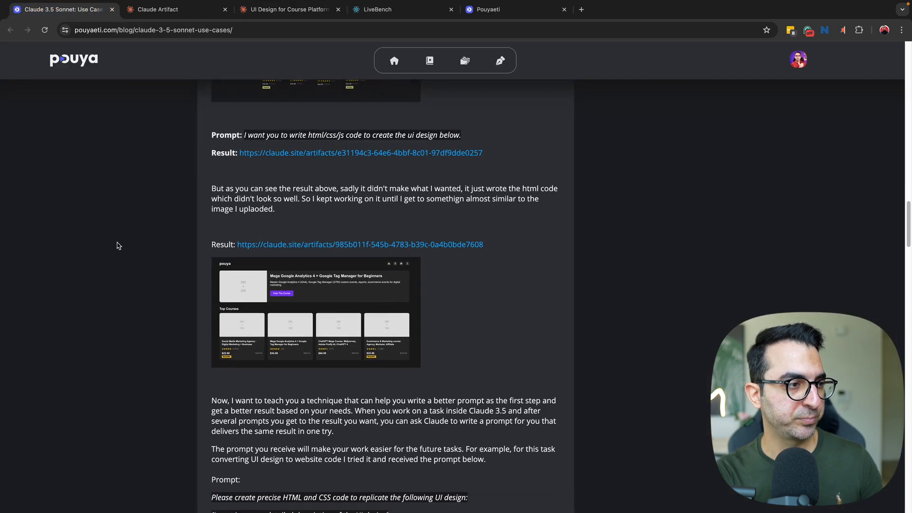
pyautogui.scroll(-4, 228, 240)
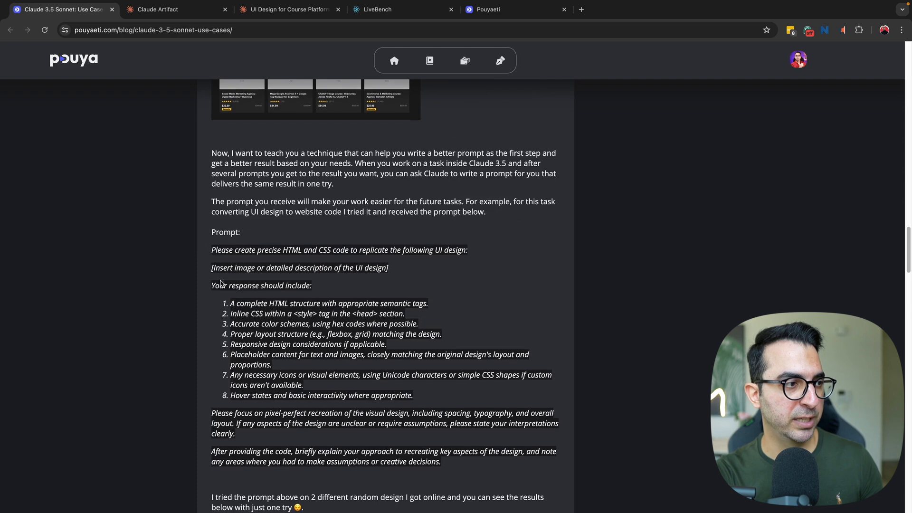
pyautogui.moveTo(209, 242); pyautogui.dragTo(449, 392)
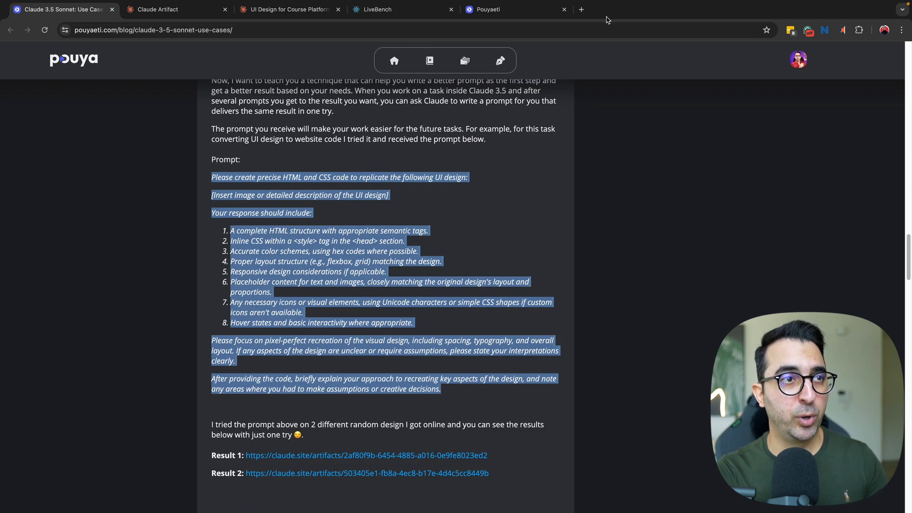
# - Open Dribbble's popular web design shots in a new tab and browse for a sample design
pyautogui.click(586, 13)
pyautogui.write('diri')
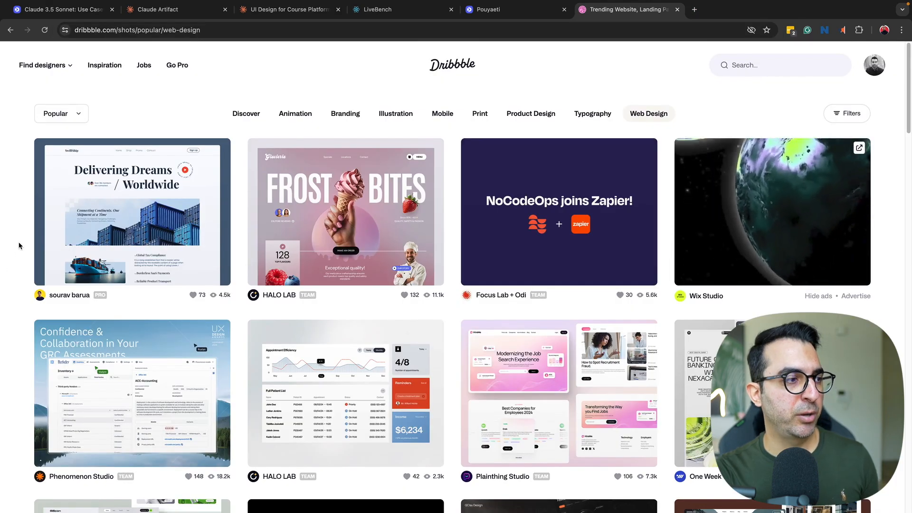
pyautogui.scroll(-5, 24, 250)
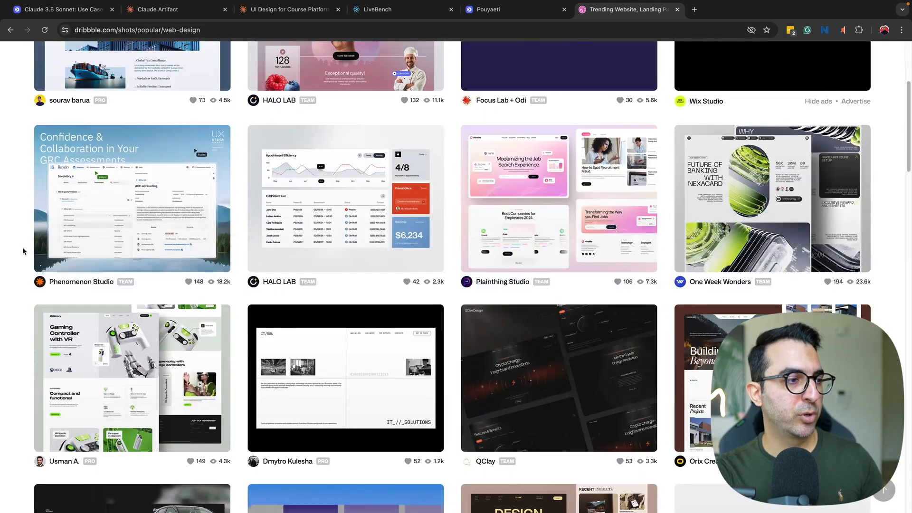
pyautogui.scroll(-14, 30, 253)
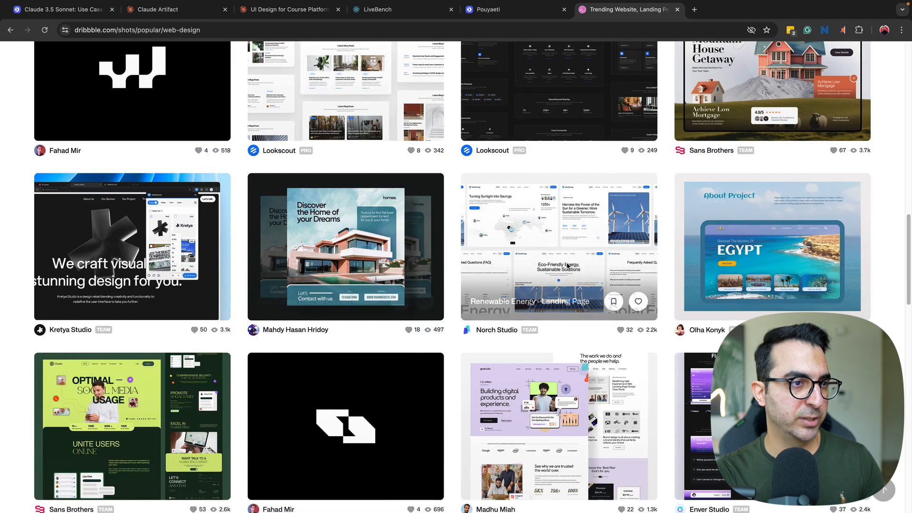
# - Open the "Renewable Energy - Landing Page" shot and capture a screenshot of its "Harness the Power of the Sun" design
pyautogui.click(557, 250)
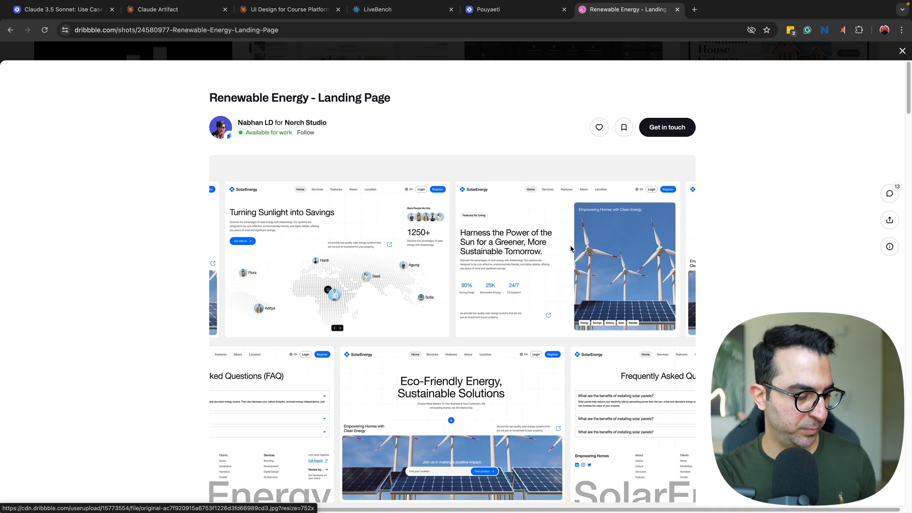
pyautogui.press('super+shift+4')
pyautogui.moveTo(457, 183); pyautogui.dragTo(680, 336)
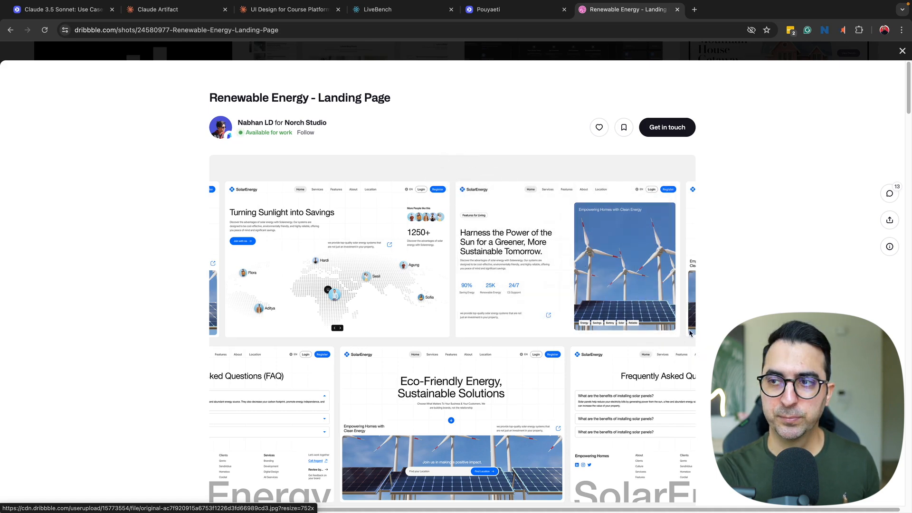
# - Start a new Claude chat and paste in the UI replication prompt copied from the blog article
pyautogui.click(285, 9)
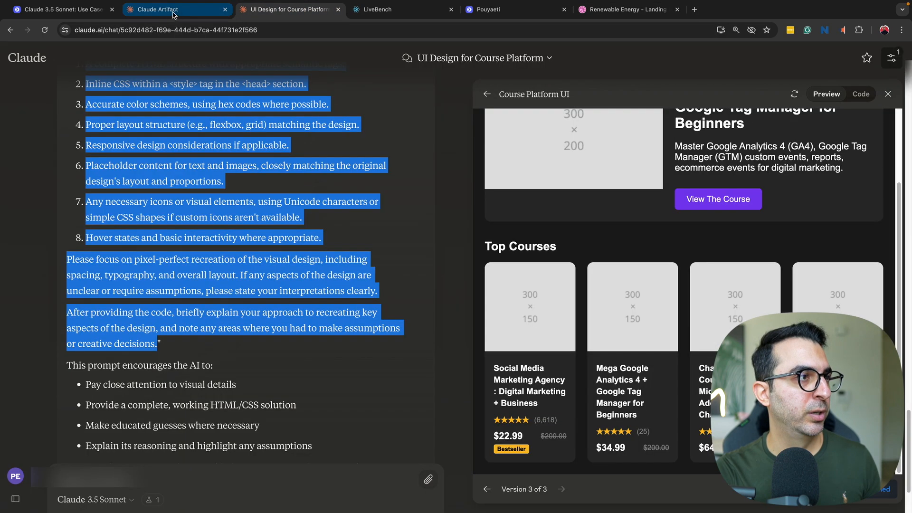
pyautogui.click(29, 83)
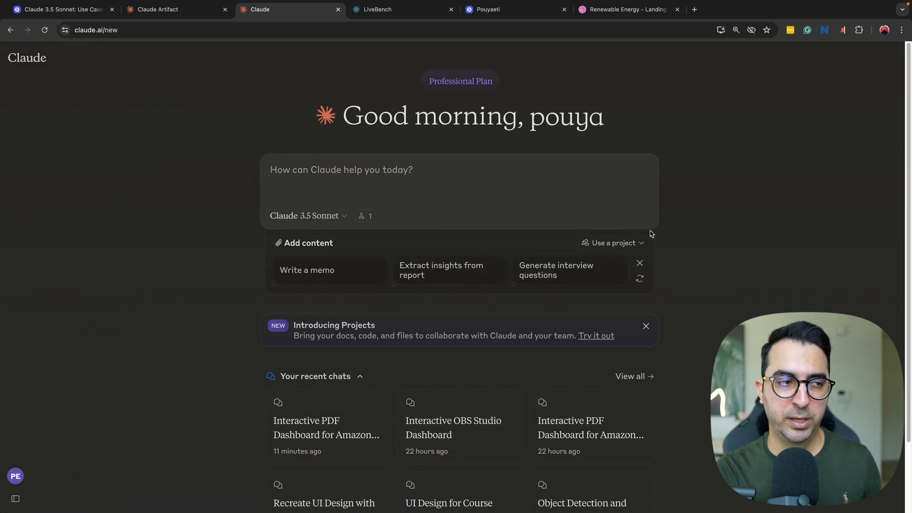
pyautogui.click(88, 19)
pyautogui.rightClick(331, 307)
pyautogui.click(351, 320)
pyautogui.click(287, 12)
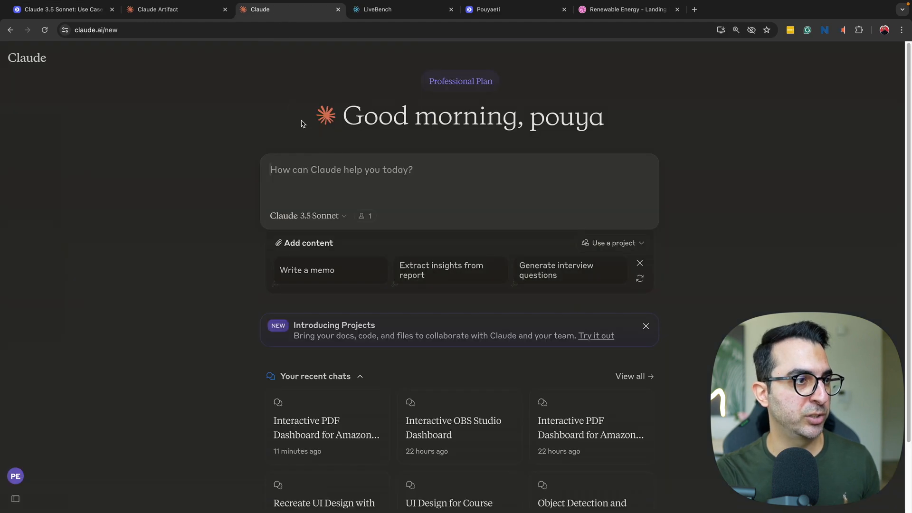
pyautogui.press('super+v')
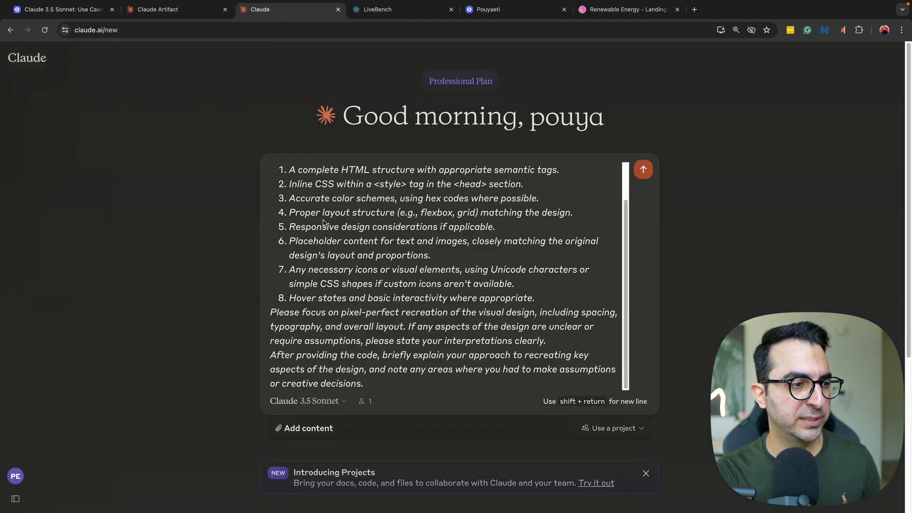
# - Attach the captured landing page screenshot to the prompt and send the message
pyautogui.scroll(-3, 323, 222)
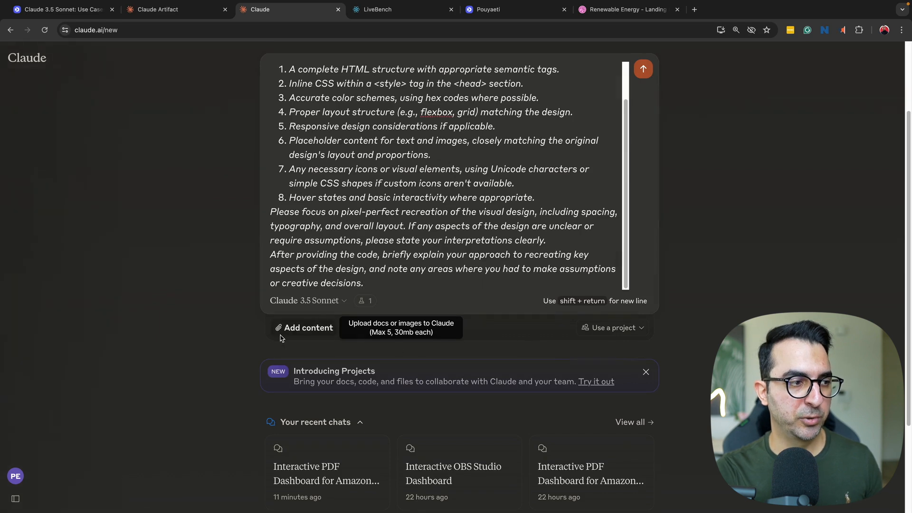
pyautogui.moveTo(911, 266); pyautogui.dragTo(378, 359)
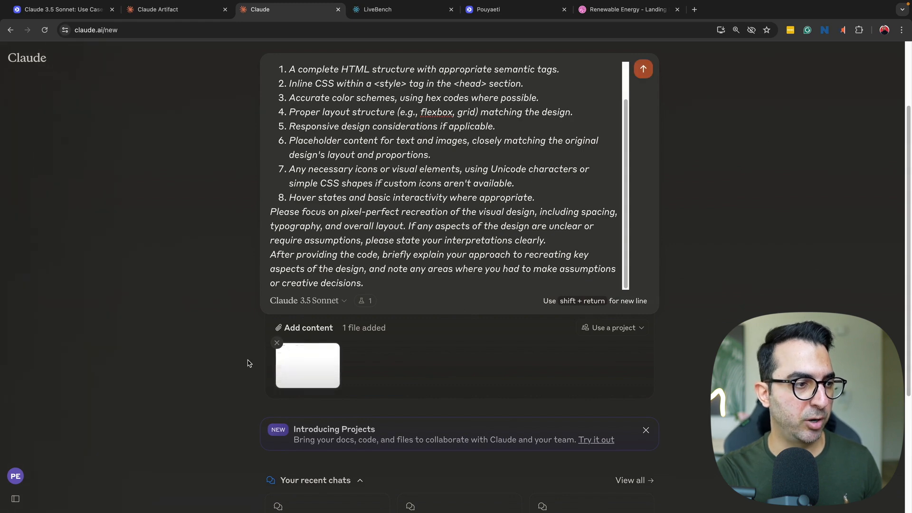
pyautogui.click(644, 69)
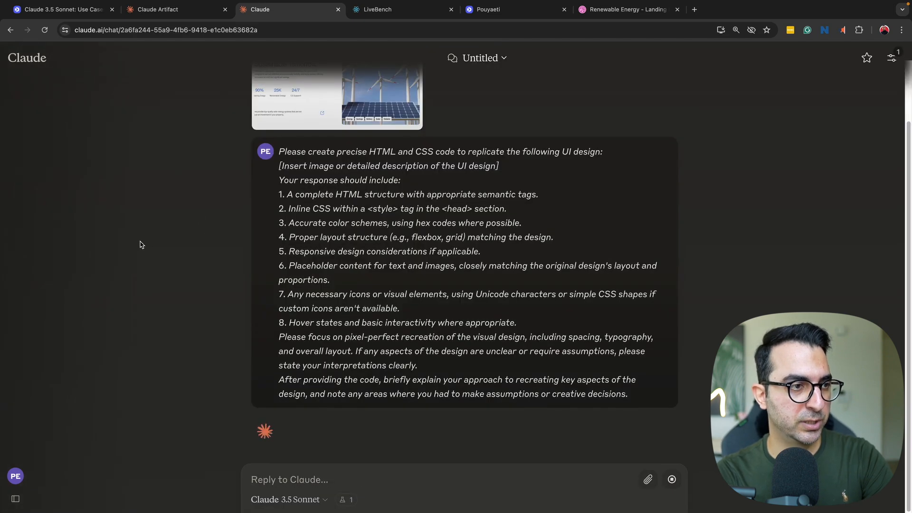
# - View the generated SolarEnergy landing page preview and compare it with the original design on Dribbble
pyautogui.scroll(2, 157, 204)
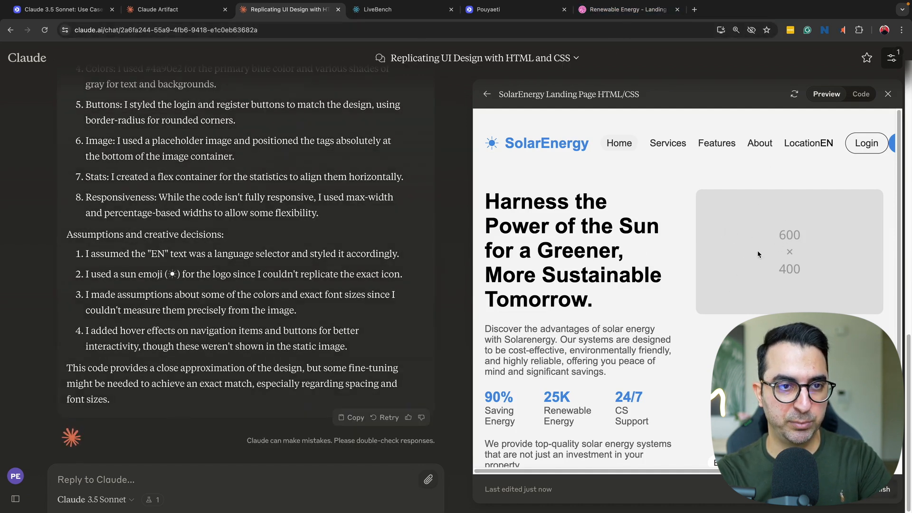
pyautogui.click(616, 19)
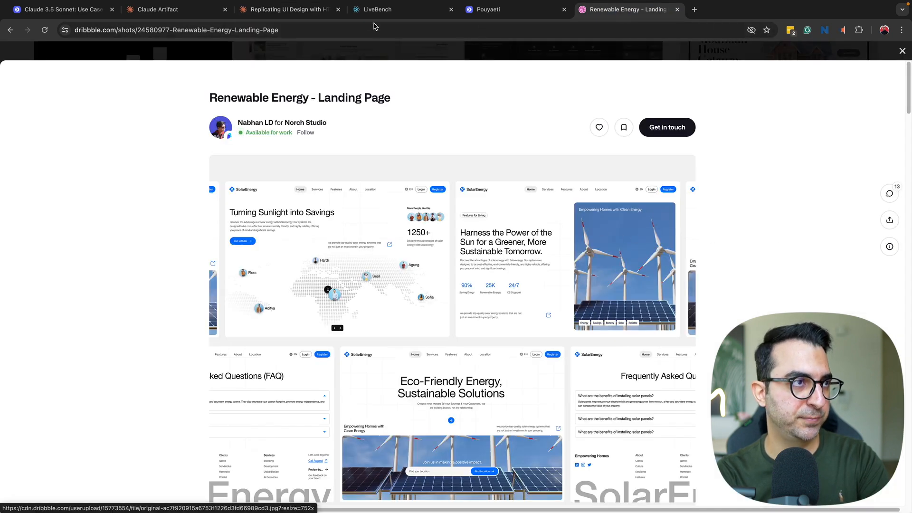
# - Return to the "Replicating UI Design with HTML and CSS" chat and review the SolarEnergy preview alongside the attached screenshot and prompt
pyautogui.click(489, 18)
pyautogui.click(377, 9)
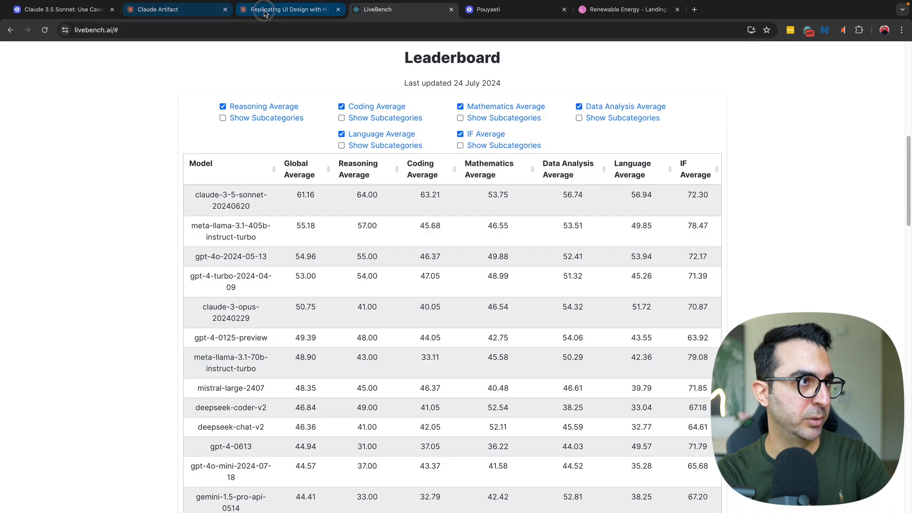
pyautogui.click(288, 9)
pyautogui.scroll(-1, 568, 276)
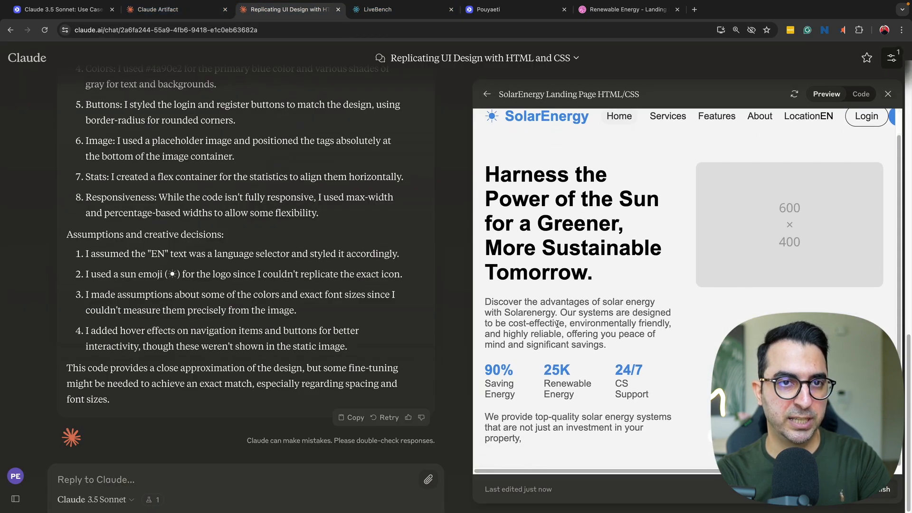
pyautogui.scroll(1, 558, 322)
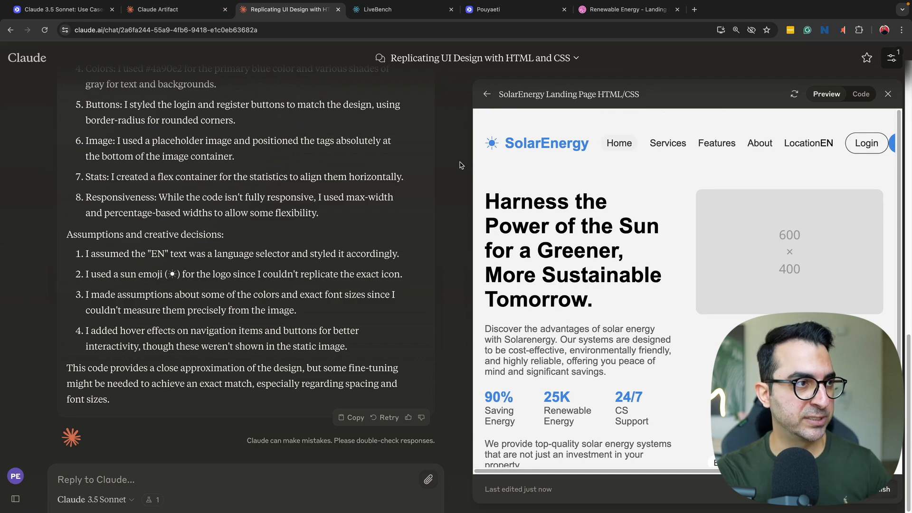
pyautogui.scroll(4, 487, 175)
pyautogui.scroll(10, 314, 171)
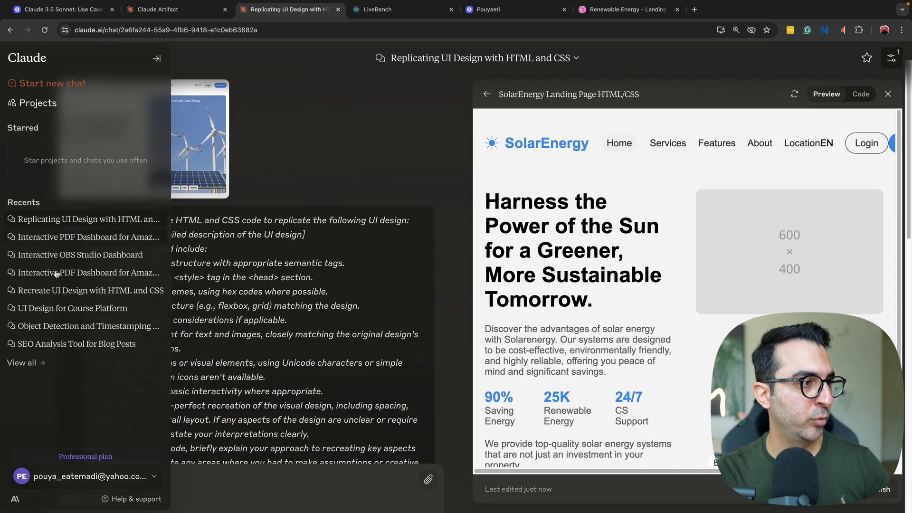
# - Open the earlier "Recreate UI Design with HTML and CSS" chat and preview its Cashbank Pricing Page artifact
pyautogui.click(61, 292)
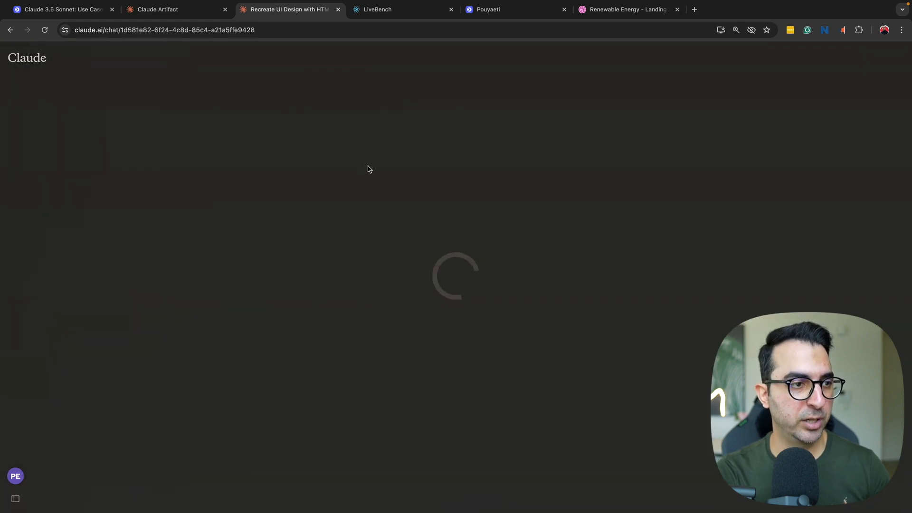
pyautogui.scroll(20, 371, 171)
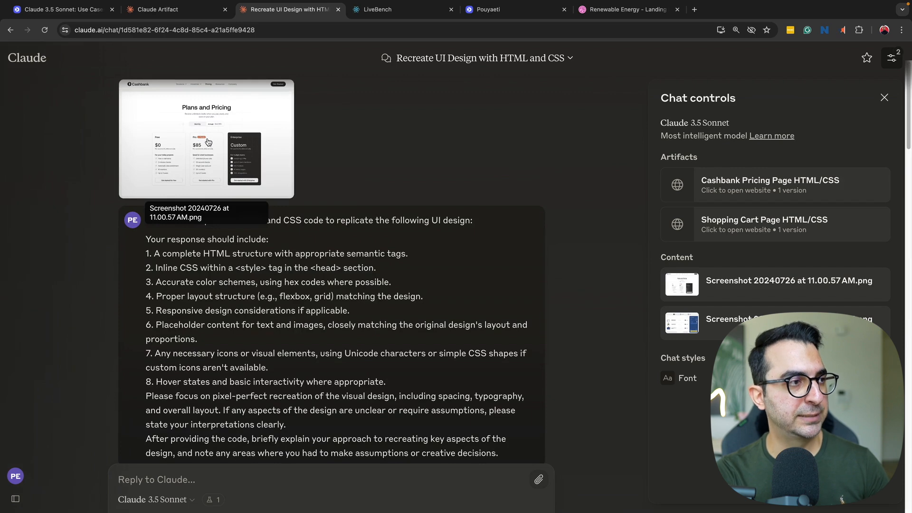
pyautogui.scroll(-8, 211, 200)
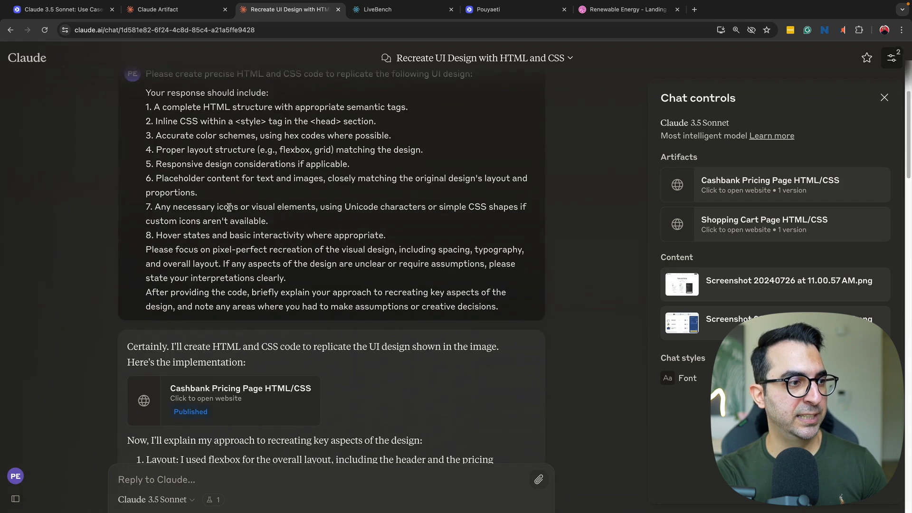
pyautogui.click(220, 239)
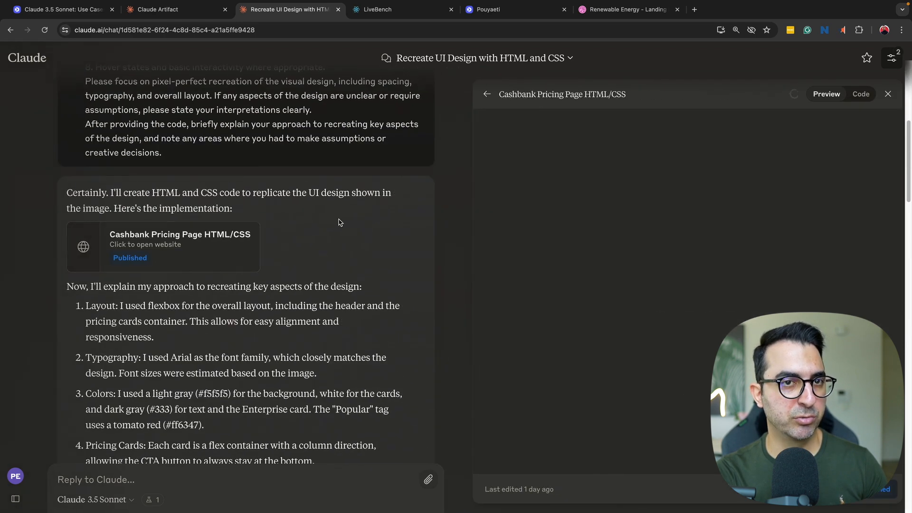
pyautogui.scroll(-3, 689, 291)
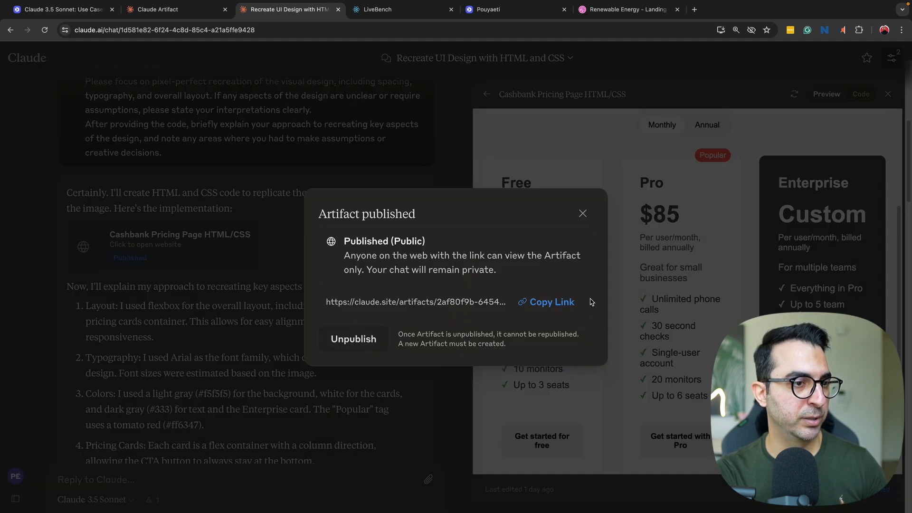
# - Copy the public link of the published Cashbank artifact and open it in the tab holding the Dribbble shot
pyautogui.click(554, 302)
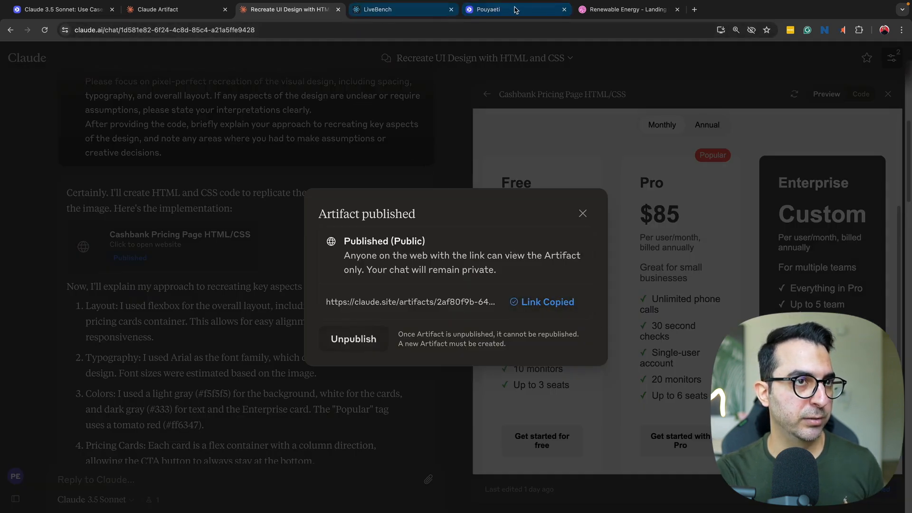
pyautogui.click(627, 9)
pyautogui.click(571, 30)
pyautogui.hotkey('ctrl', 'v')
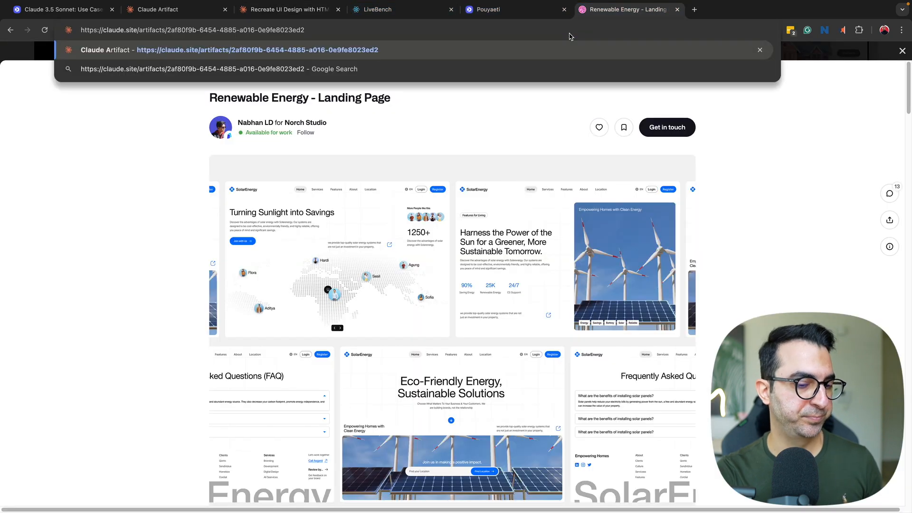
pyautogui.press('Return')
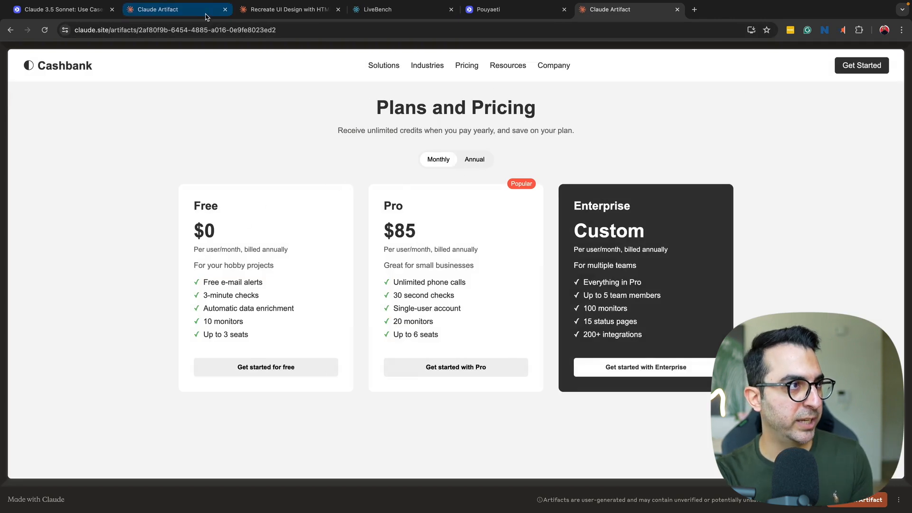
# - Compare the original Plans and Pricing screenshot in the chat with the published Cashbank page
pyautogui.click(285, 9)
pyautogui.click(399, 176)
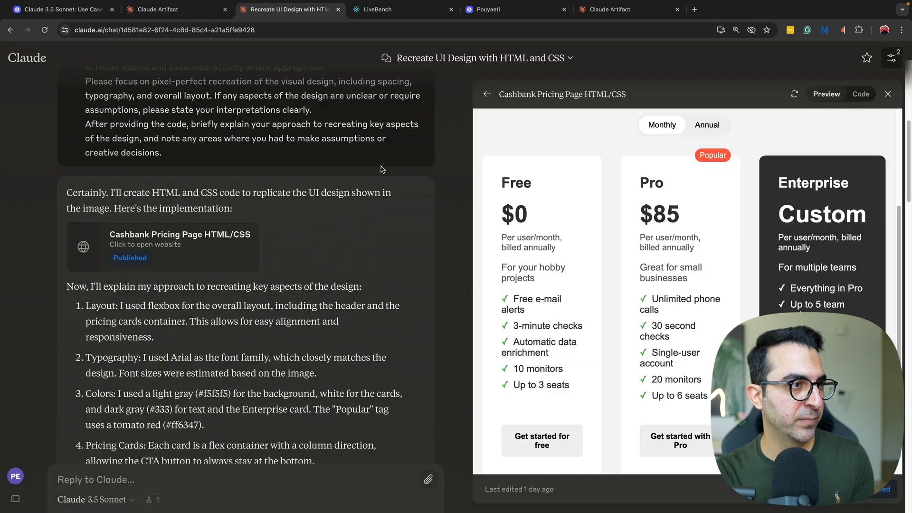
pyautogui.scroll(10, 380, 190)
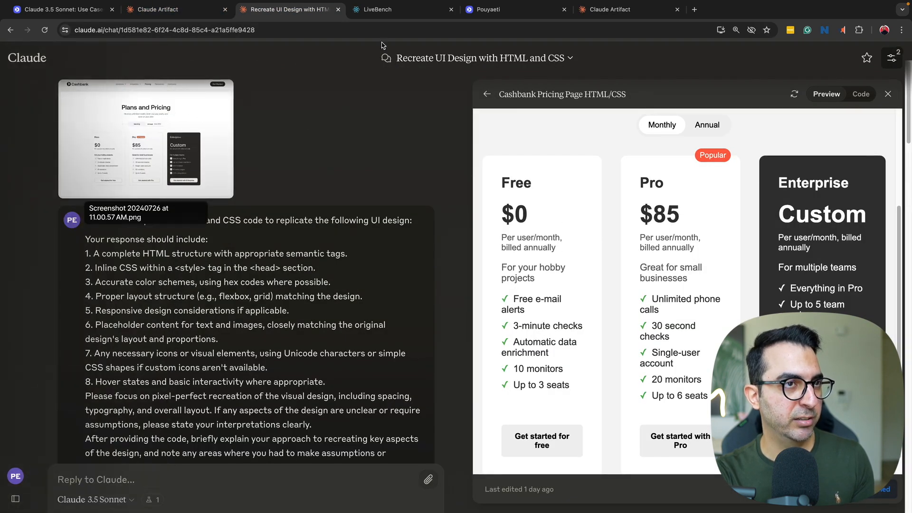
pyautogui.click(610, 10)
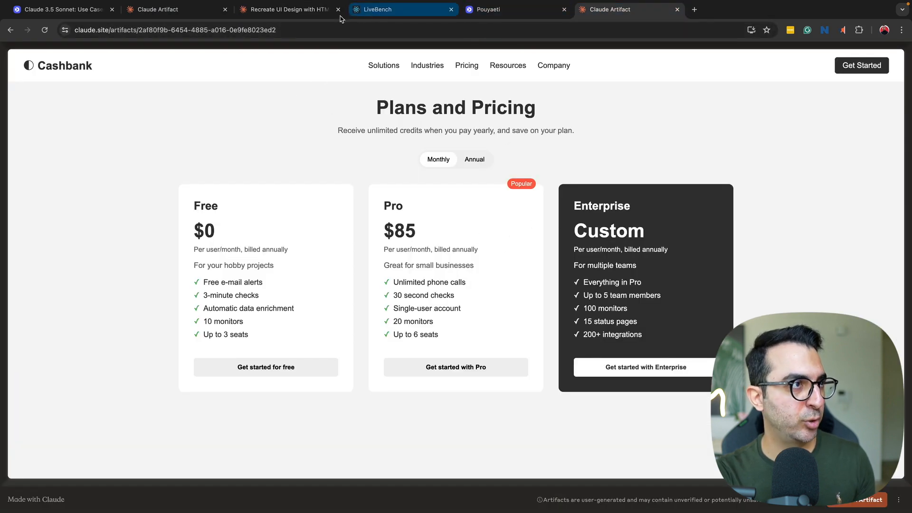
# - Open the Shopping Cart Page artifact in the same chat and compare its full layout with the original cart screenshot
pyautogui.click(285, 16)
pyautogui.scroll(-10, 162, 342)
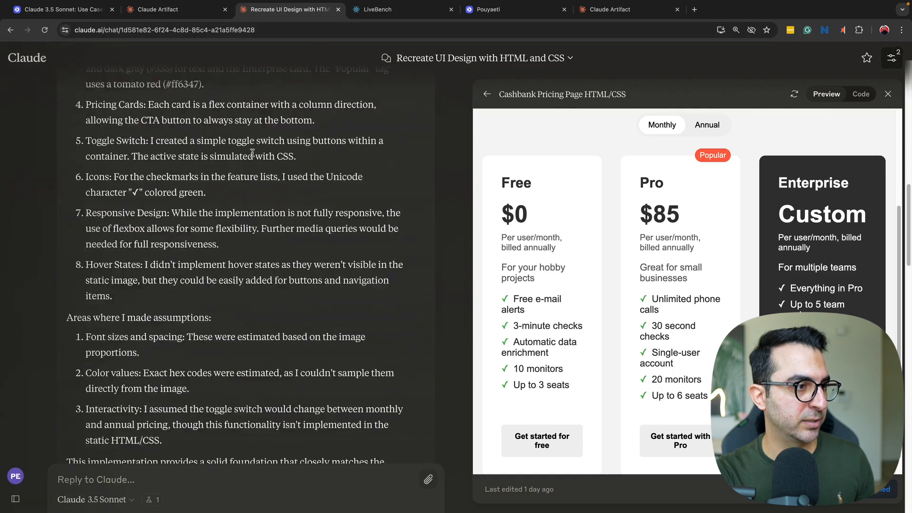
pyautogui.scroll(-4, 161, 343)
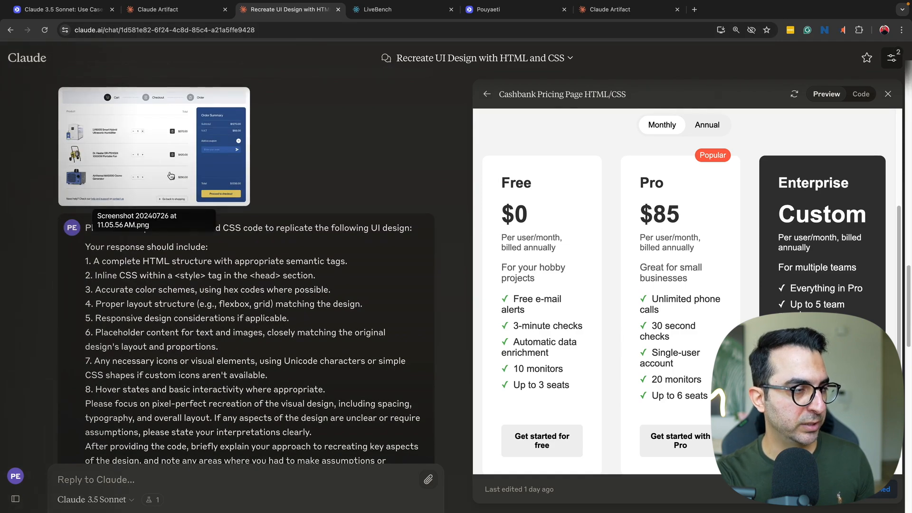
pyautogui.scroll(-5, 180, 237)
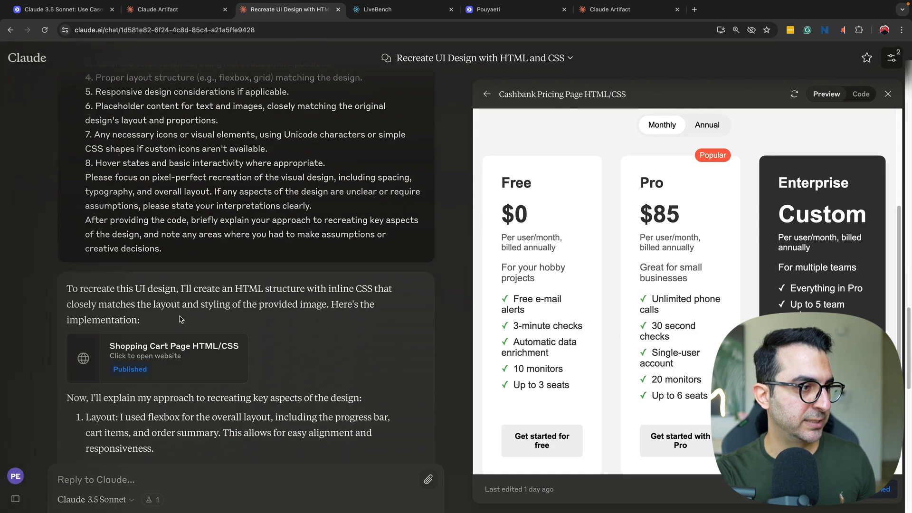
pyautogui.click(169, 347)
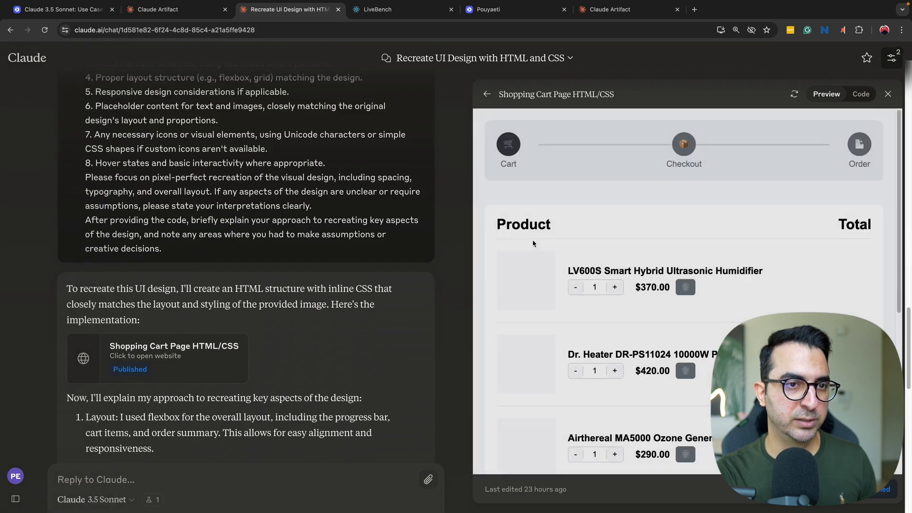
pyautogui.scroll(-2, 570, 238)
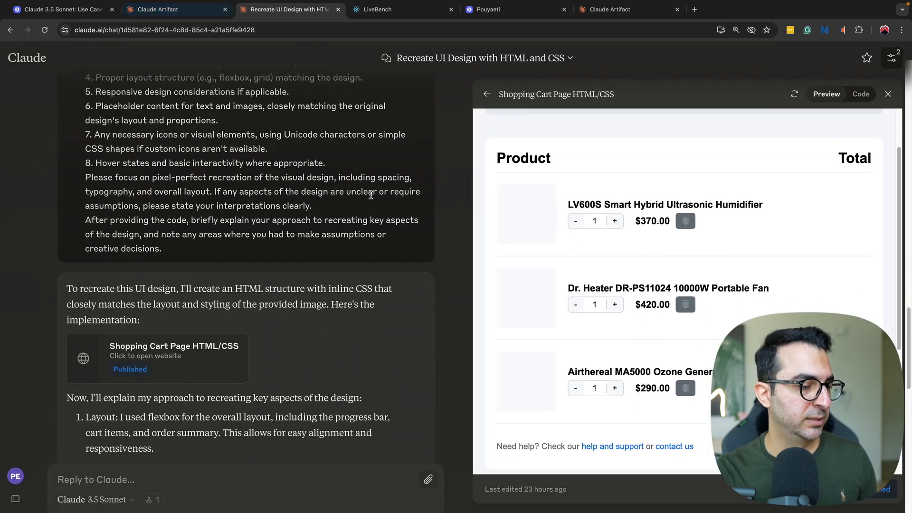
pyautogui.press('super+minus')
pyautogui.press('super+minus')
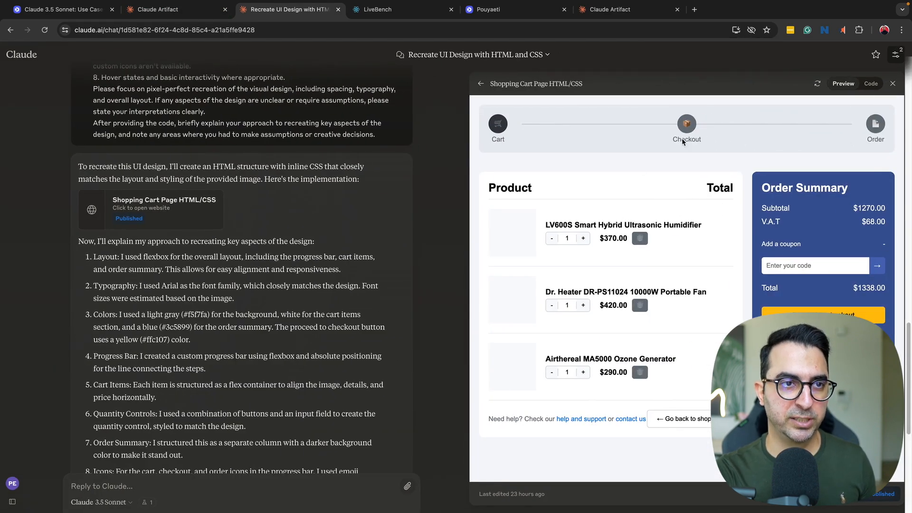
pyautogui.scroll(10, 141, 212)
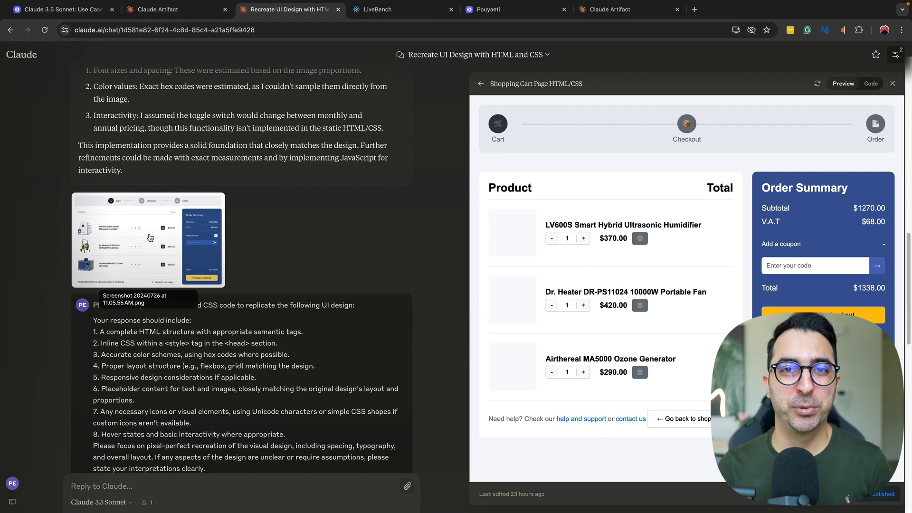
# - Go back to the blog article and find the section "4. Game Coding: Create a complex game using python"
pyautogui.click(61, 9)
pyautogui.scroll(-3, 123, 191)
pyautogui.scroll(-5, 123, 191)
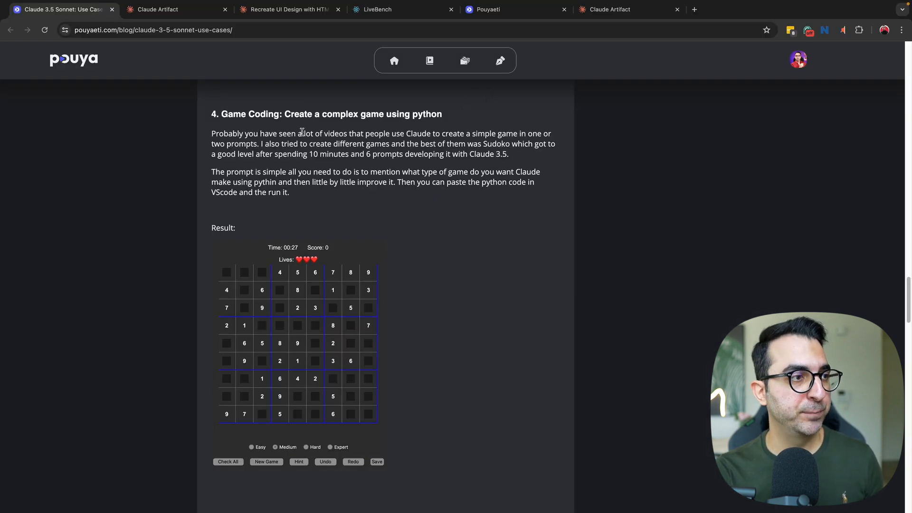
# - Switch to VS Code, open paddle.py from the games folder and run it
pyautogui.hotkey('ctrl', 'Right')
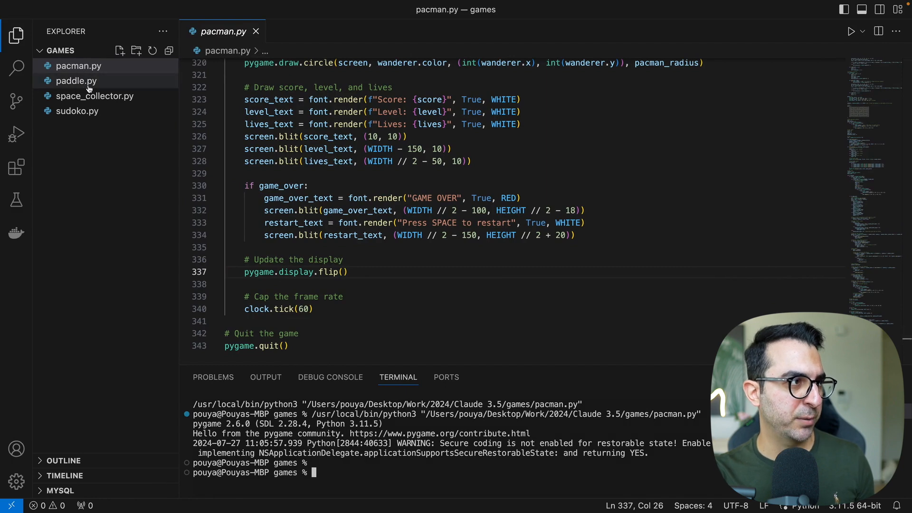
pyautogui.click(80, 85)
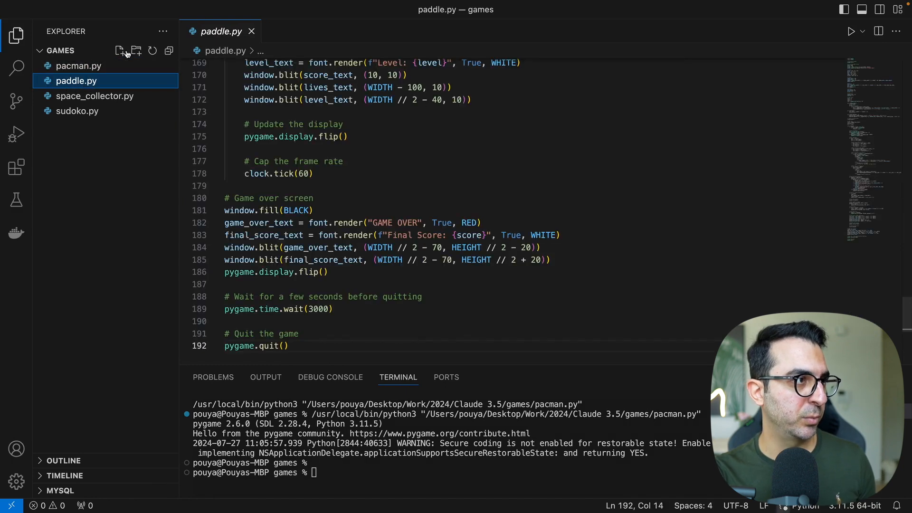
pyautogui.click(851, 31)
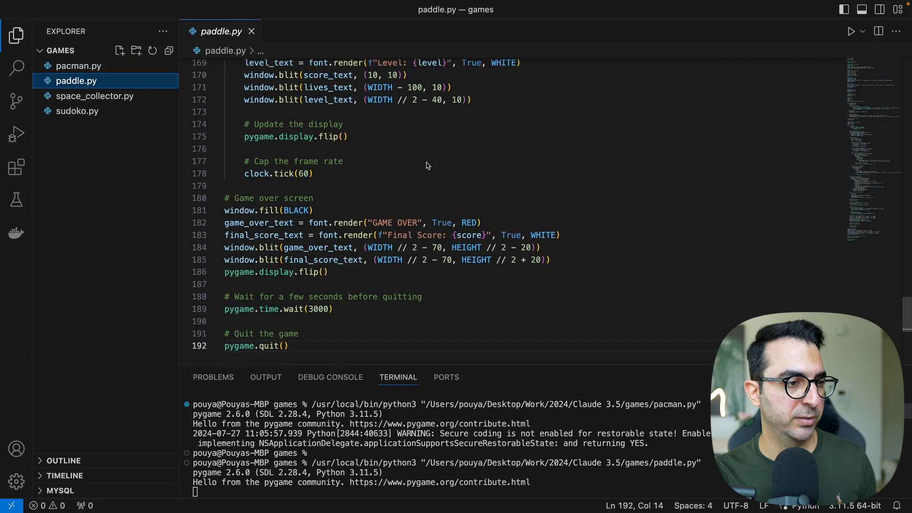
# - Play the Advanced Ball & Paddle Game, steering the paddle to return the ball, break bricks and catch the falling yellow power-up
pyautogui.press('Right')
pyautogui.press('Left')
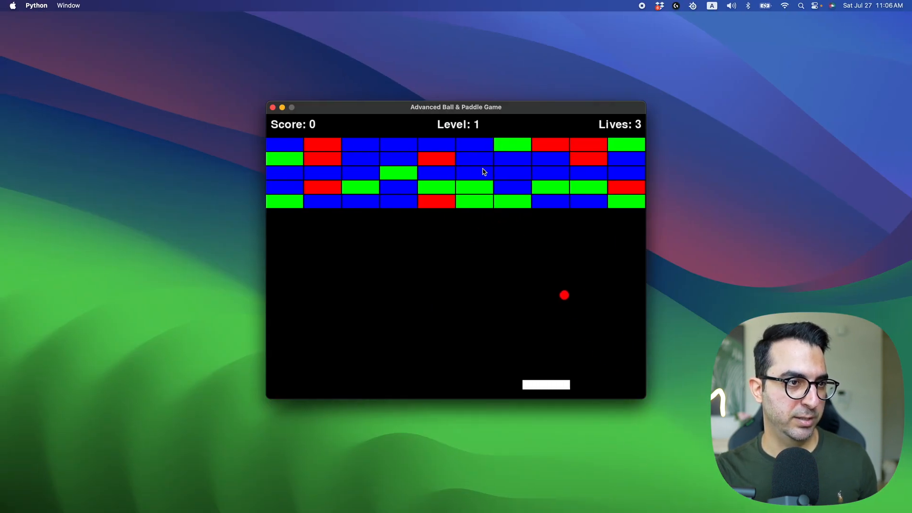
pyautogui.press('Left')
pyautogui.press('Left')
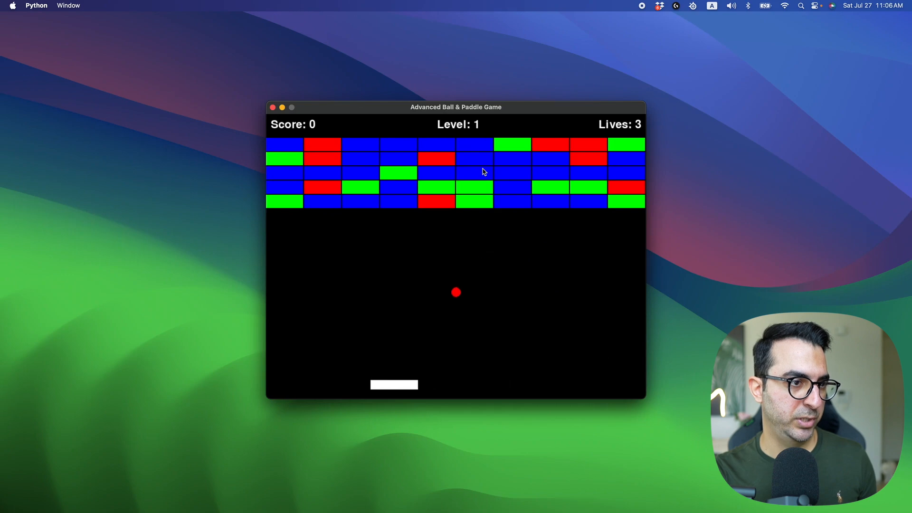
pyautogui.press('Left')
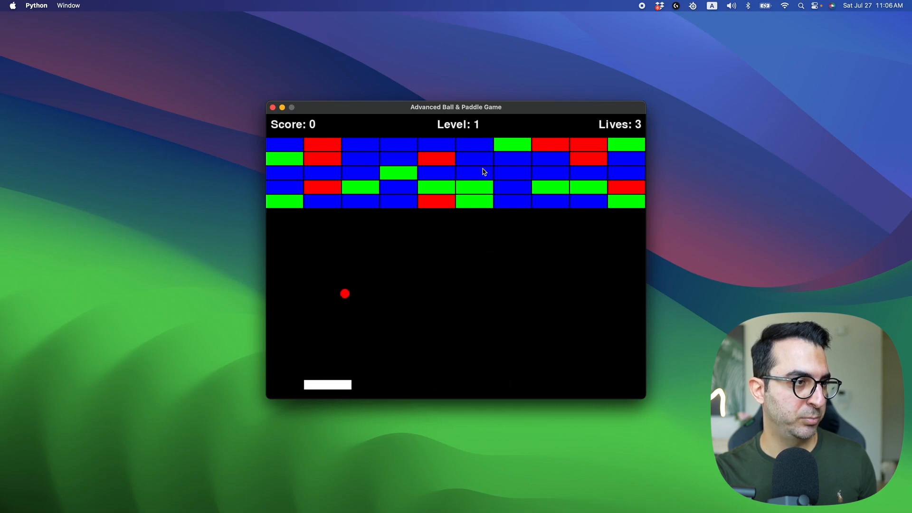
pyautogui.press('Right')
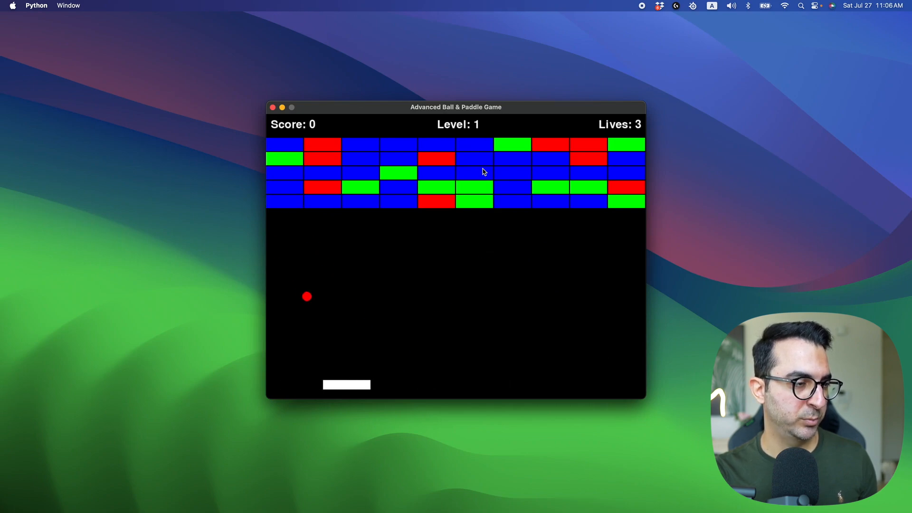
pyautogui.press('Right')
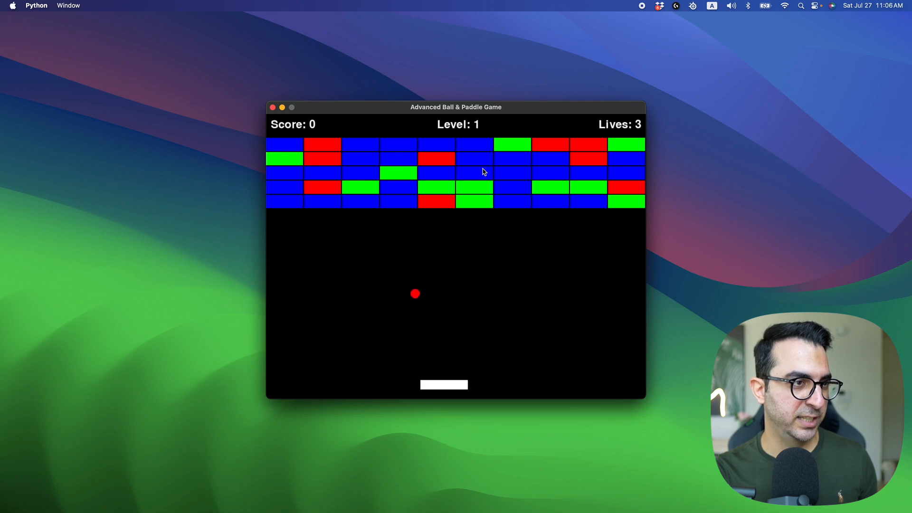
pyautogui.press('Right')
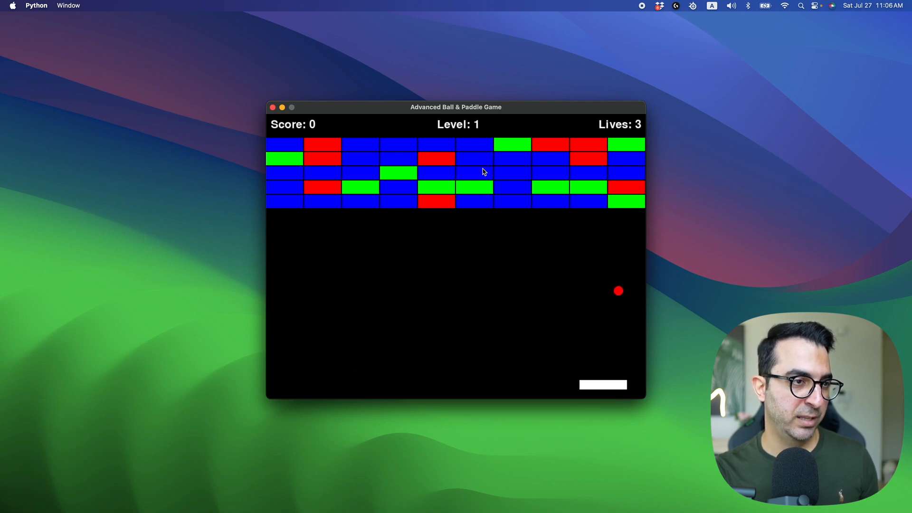
pyautogui.press('Left')
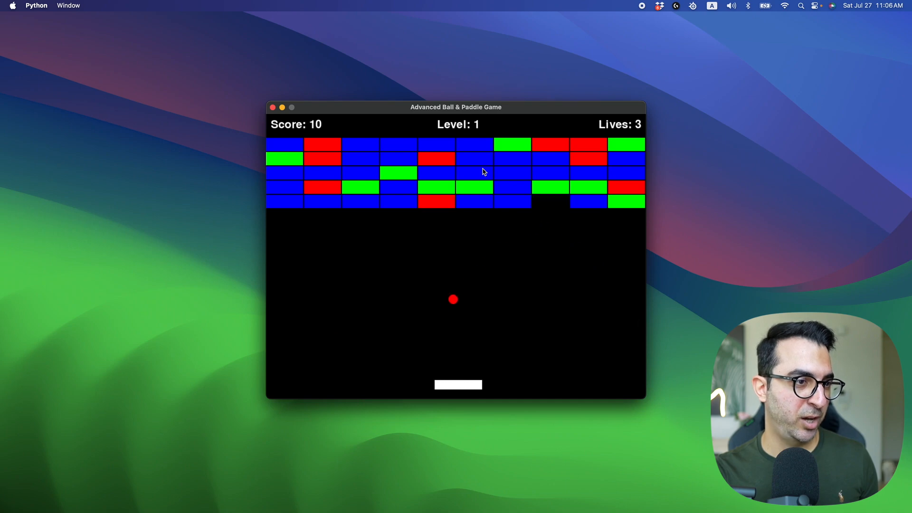
pyautogui.press('Left')
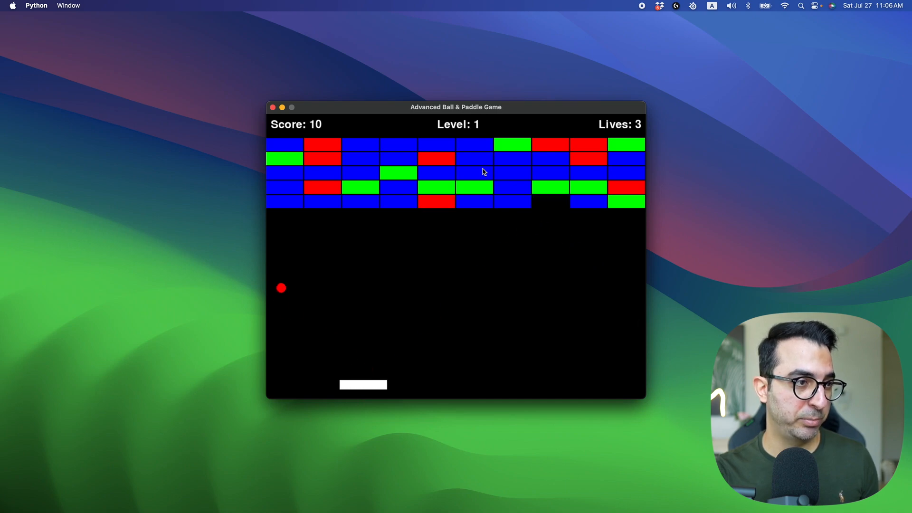
pyautogui.press('Right')
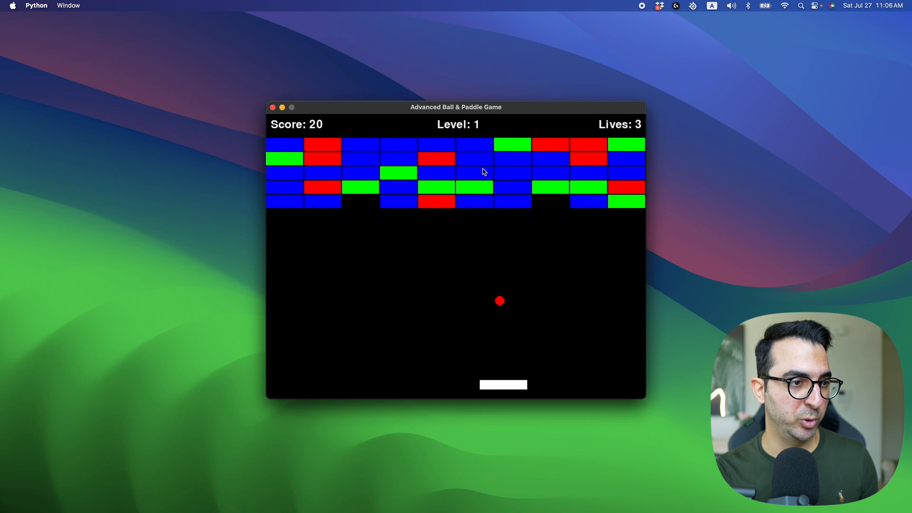
pyautogui.press('Right')
pyautogui.press('Left')
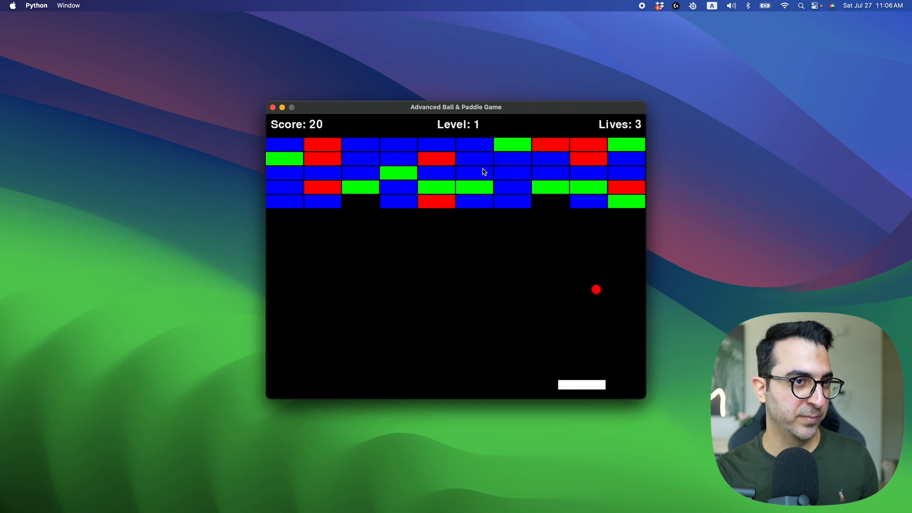
pyautogui.press('Left')
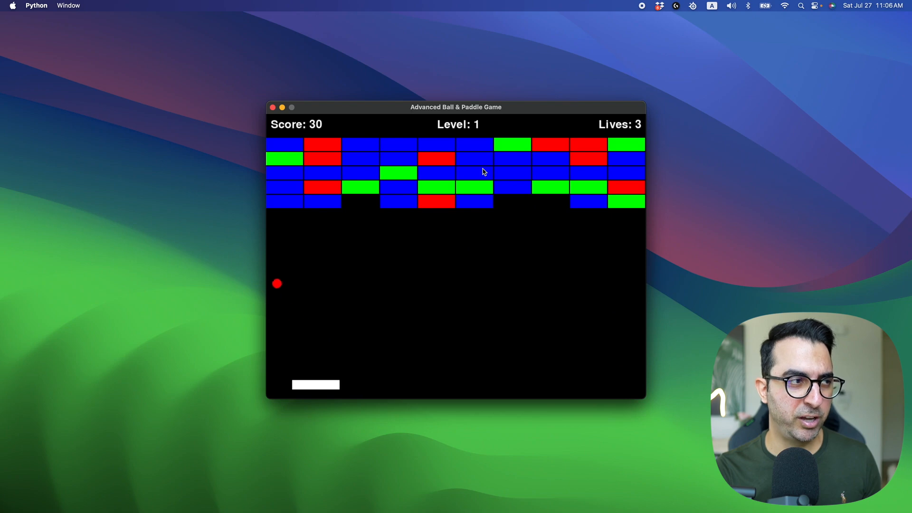
pyautogui.press('Right')
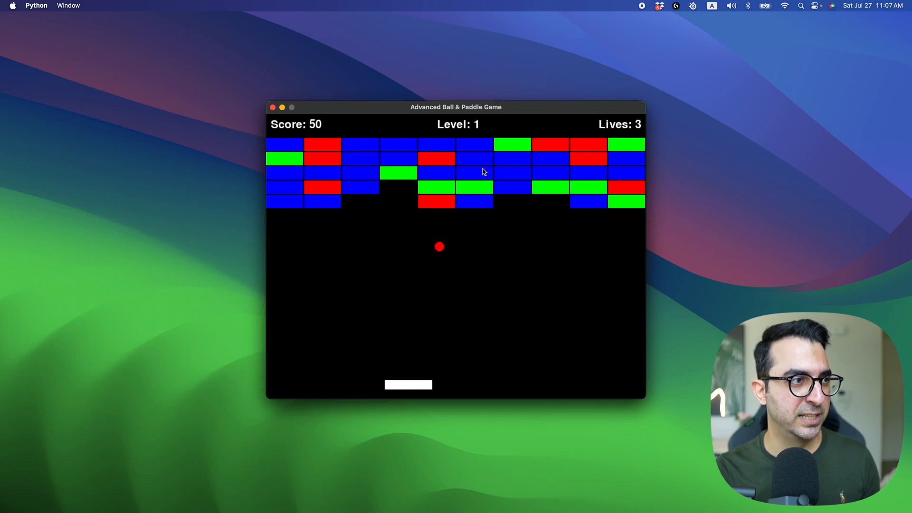
pyautogui.press('Right')
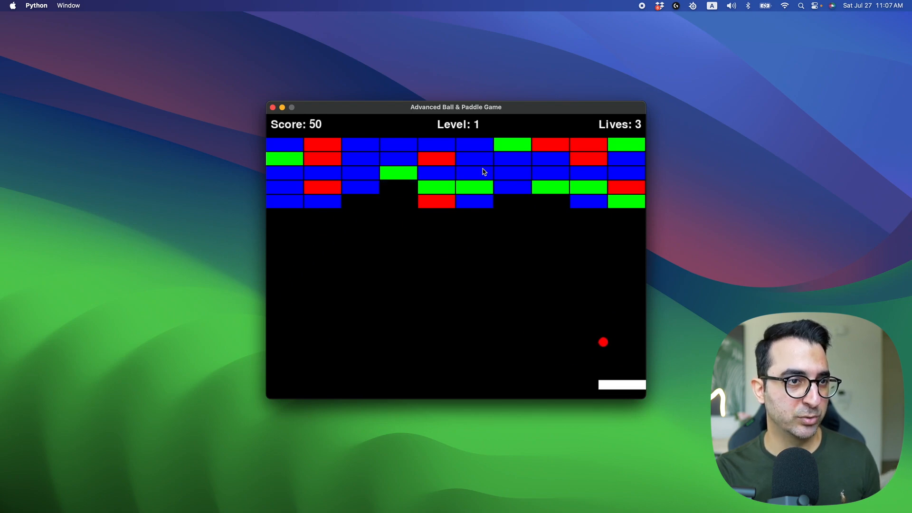
pyautogui.press('Left')
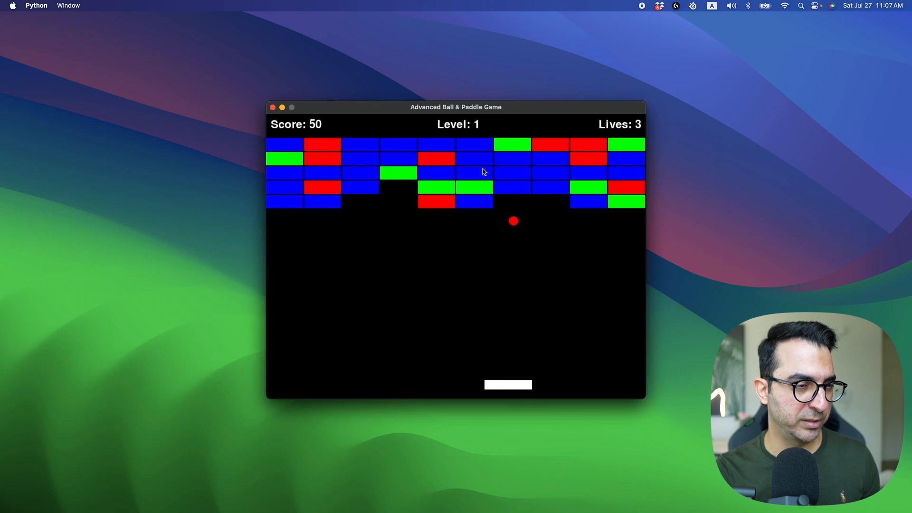
pyautogui.press('Left')
pyautogui.press('Left')
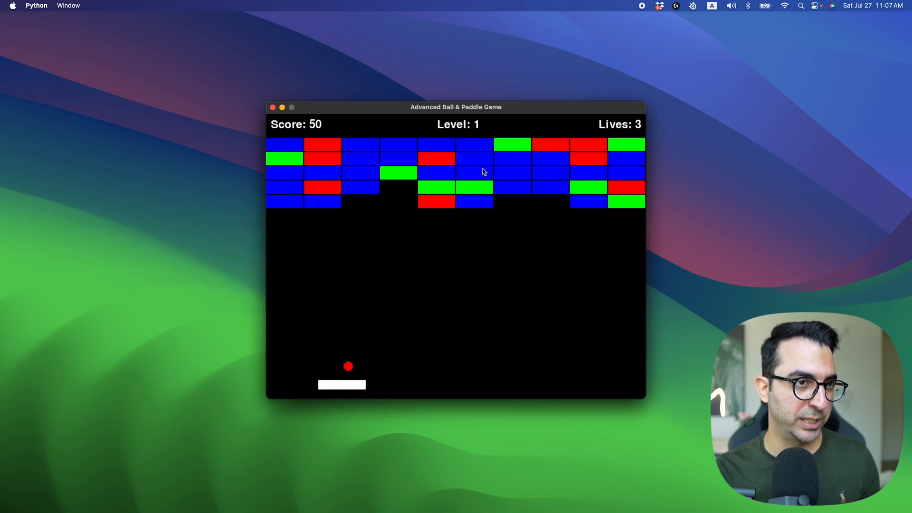
pyautogui.press('Left')
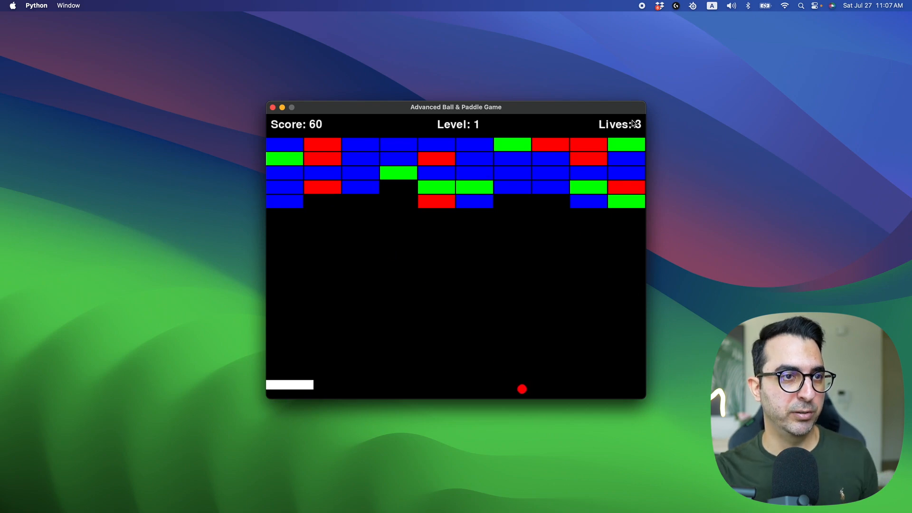
pyautogui.press('Right')
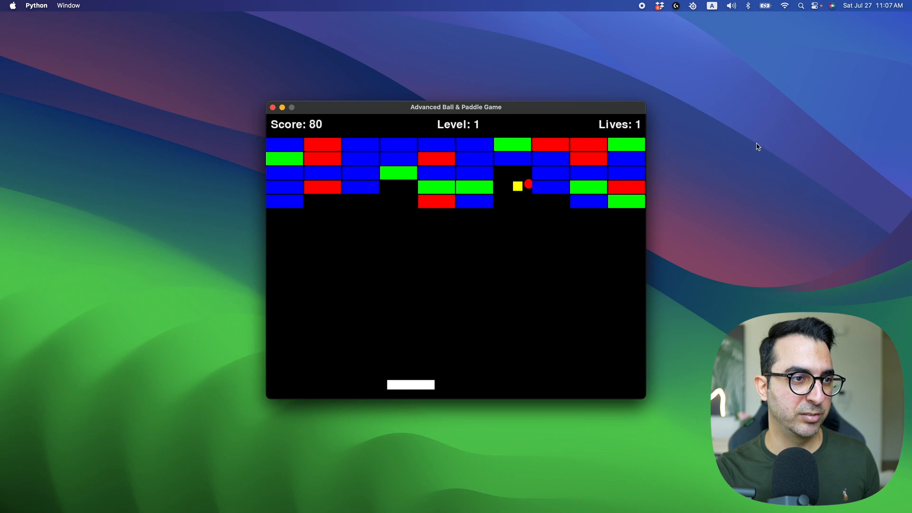
pyautogui.press('Right')
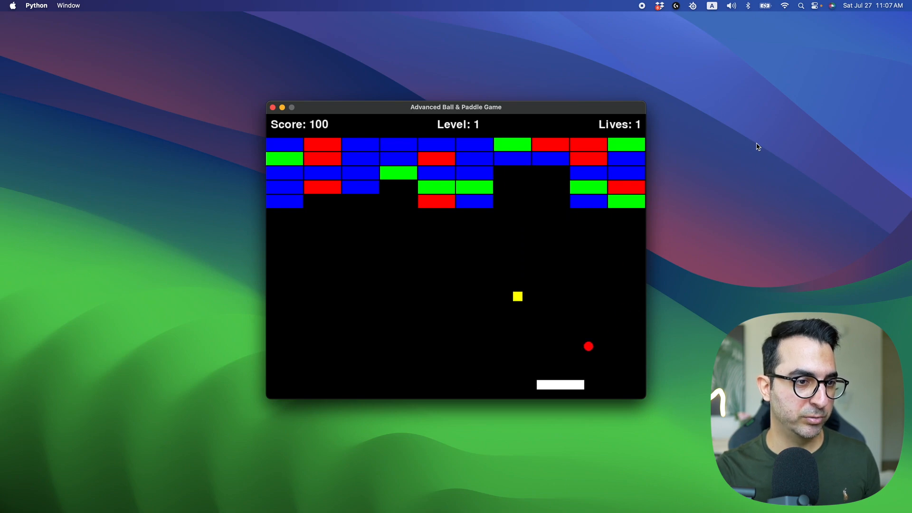
pyautogui.press('Left')
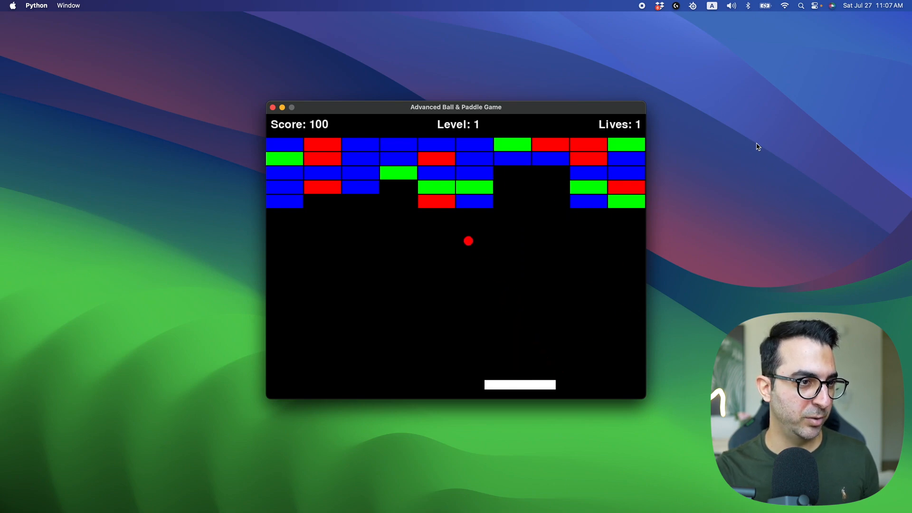
pyautogui.press('Left')
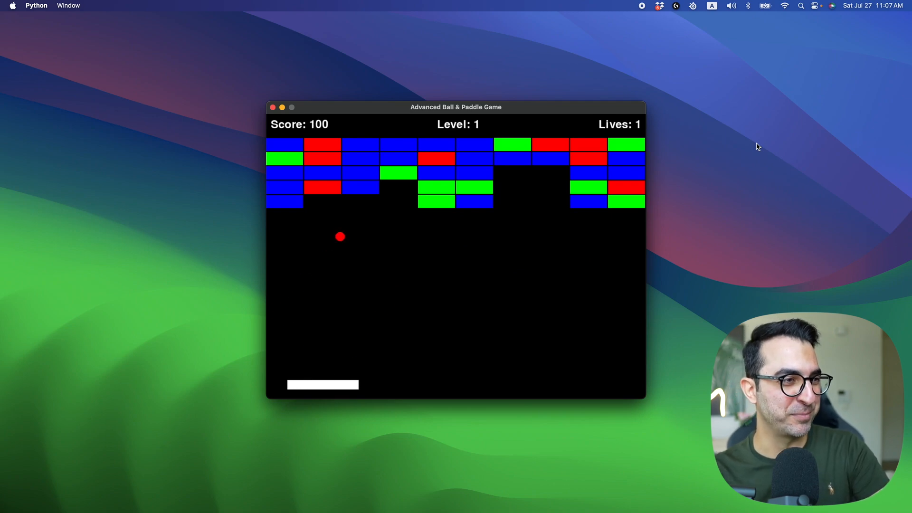
pyautogui.press('Right')
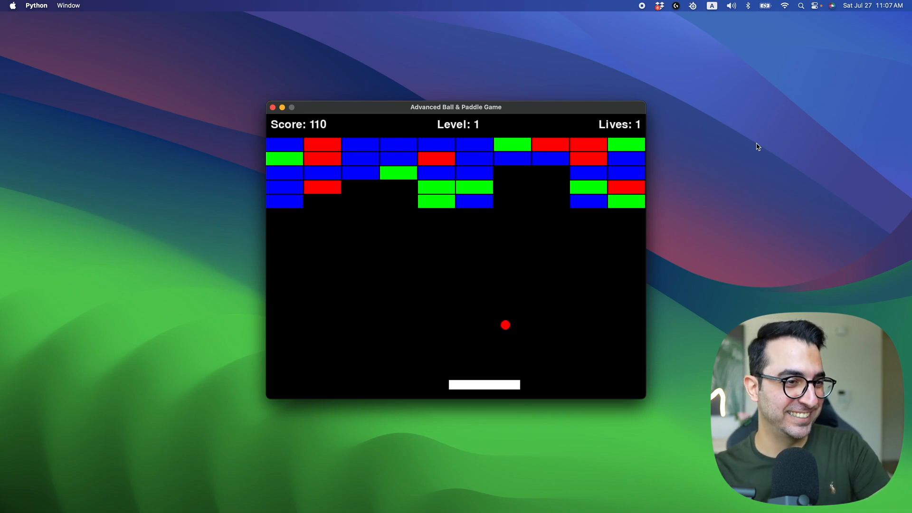
pyautogui.press('Right')
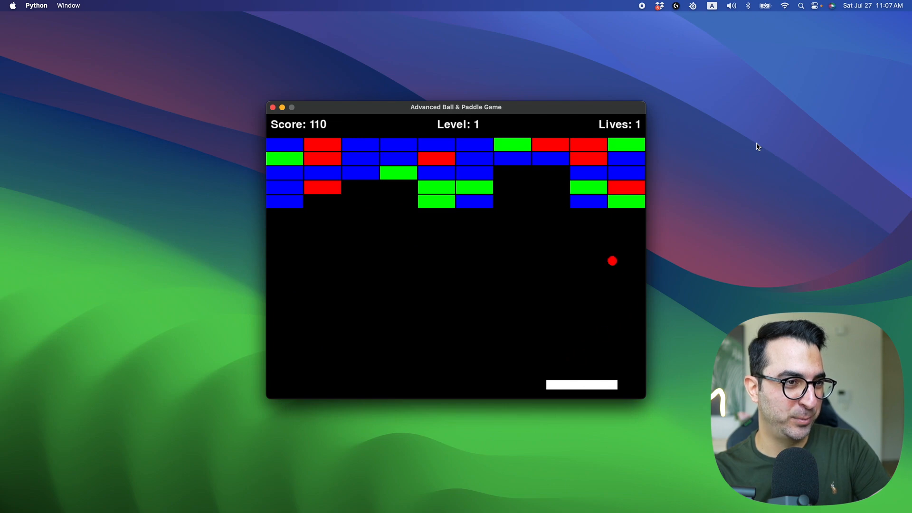
pyautogui.press('Left')
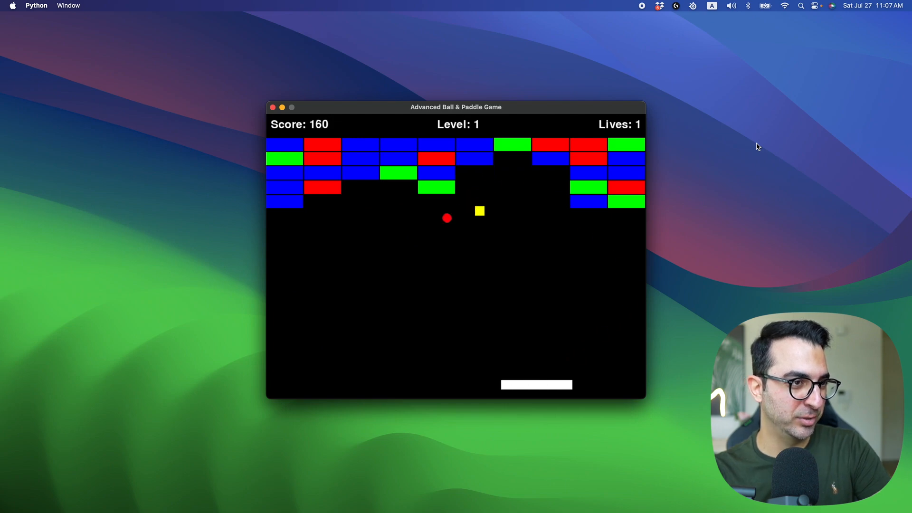
pyautogui.press('Left')
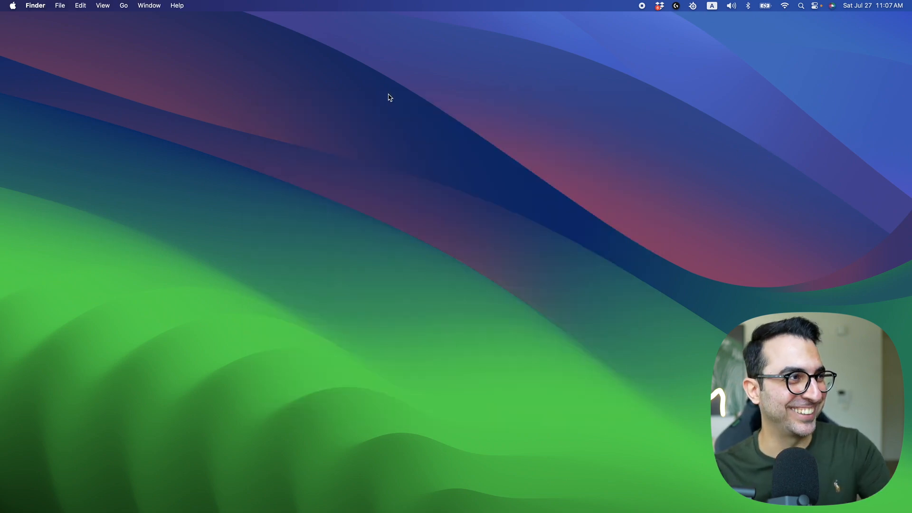
# - Return to VS Code and open sudoko.py from the games folder
pyautogui.hotkey('ctrl', 'Right')
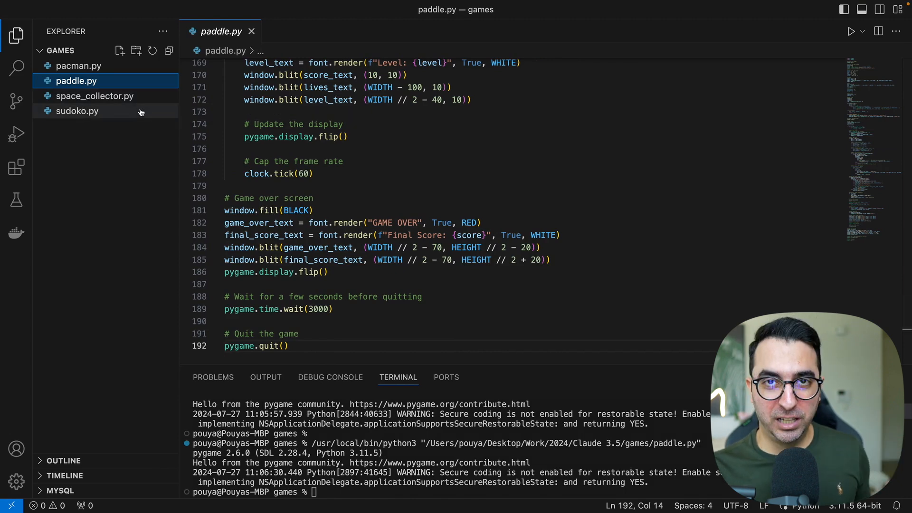
pyautogui.click(95, 117)
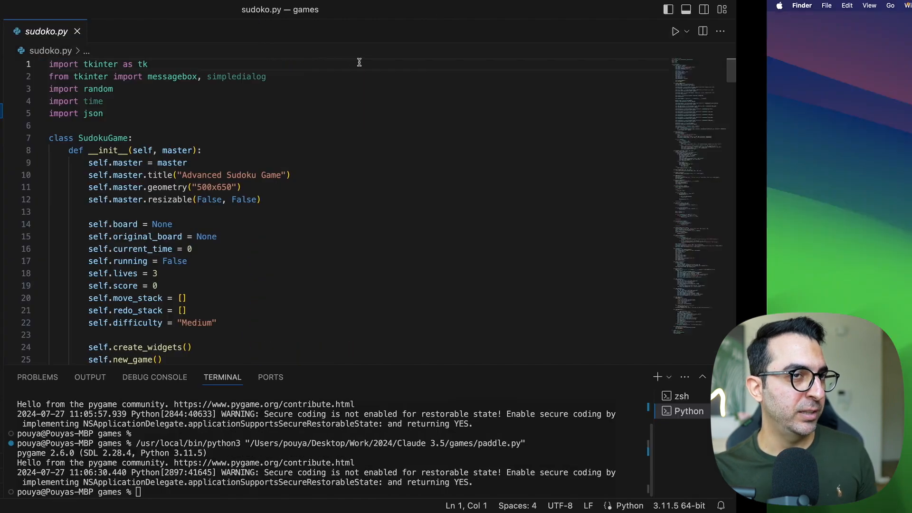
# - Switch to the browser and open the Claude chat "Python Sudoku Game with Improvement Ideas" from the recent chats
pyautogui.hotkey('ctrl', 'Right')
pyautogui.hotkey('ctrl', 'Left')
pyautogui.hotkey('ctrl', 'Left')
pyautogui.hotkey('ctrl', 'Right')
pyautogui.hotkey('ctrl', 'Right')
pyautogui.hotkey('ctrl', 'Right')
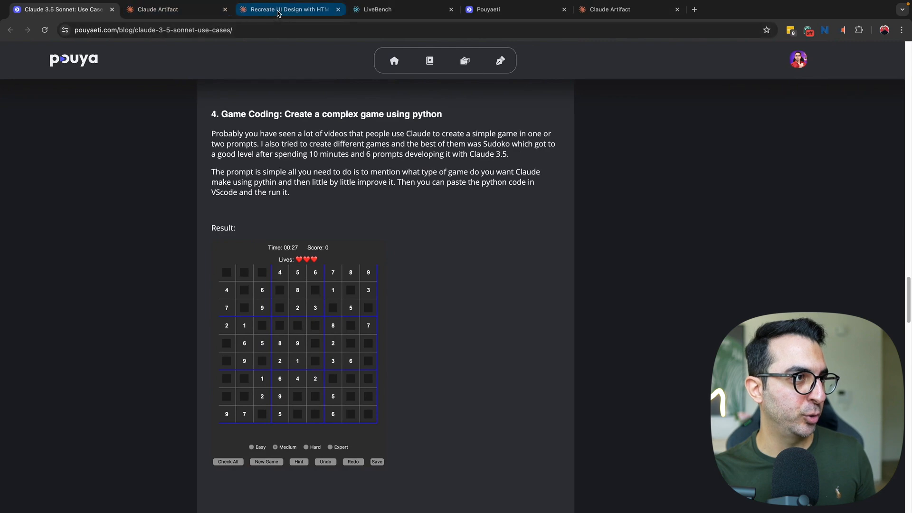
pyautogui.click(280, 13)
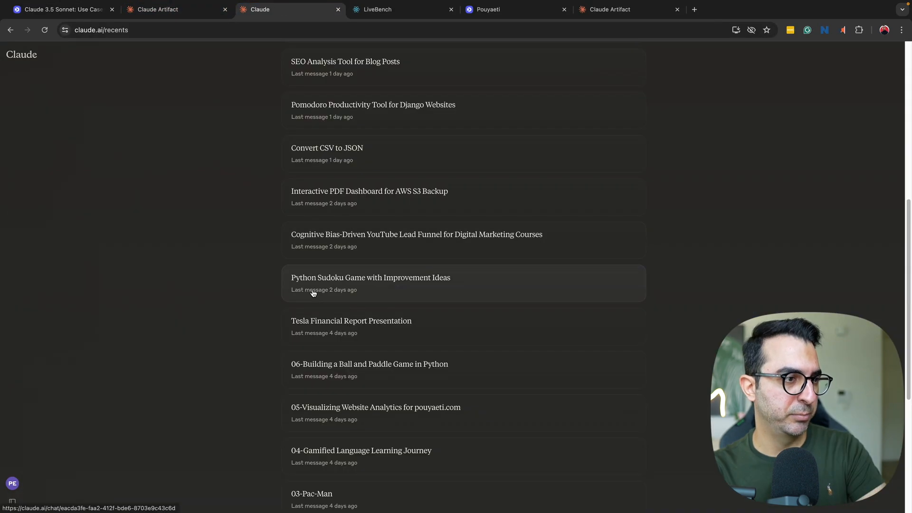
pyautogui.click(286, 291)
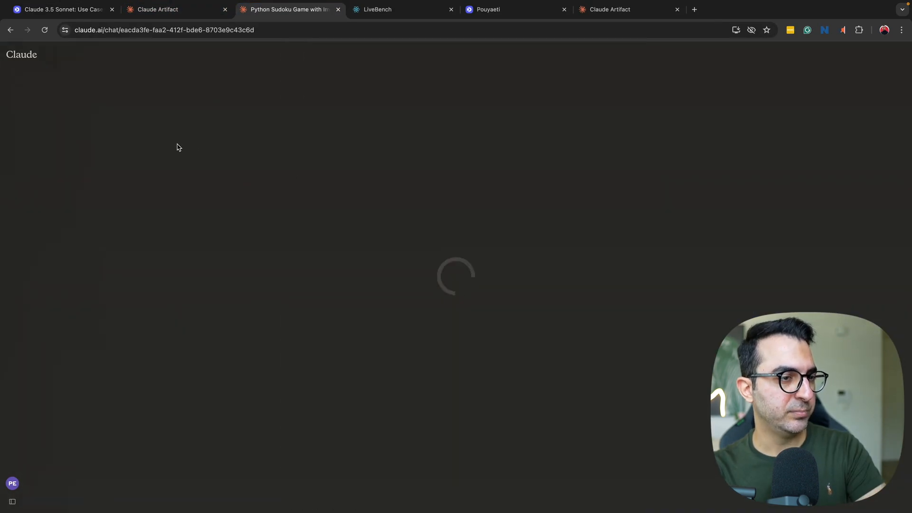
# - Review the chat's first prompt and reply, and open the "Complete Sudoku Game in Python" artifact code
pyautogui.scroll(20, 174, 139)
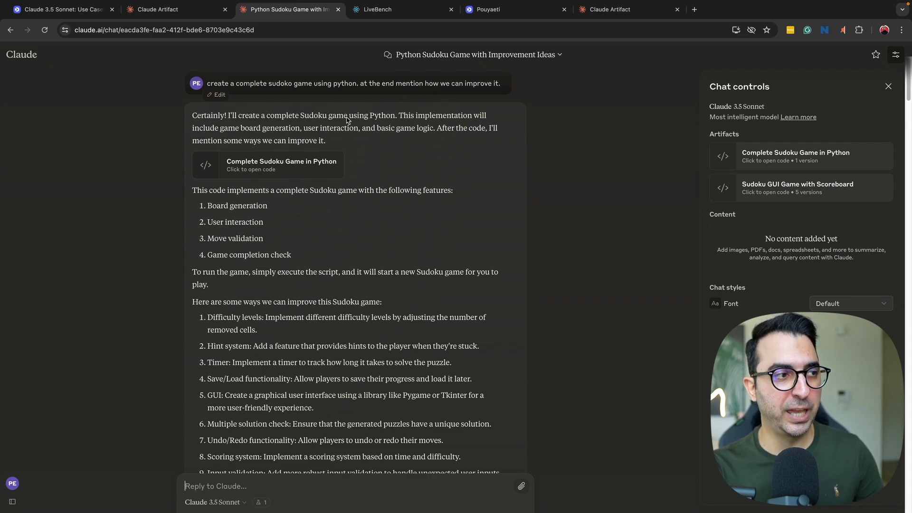
pyautogui.scroll(-5, 352, 119)
pyautogui.scroll(2, 318, 155)
pyautogui.scroll(3, 317, 156)
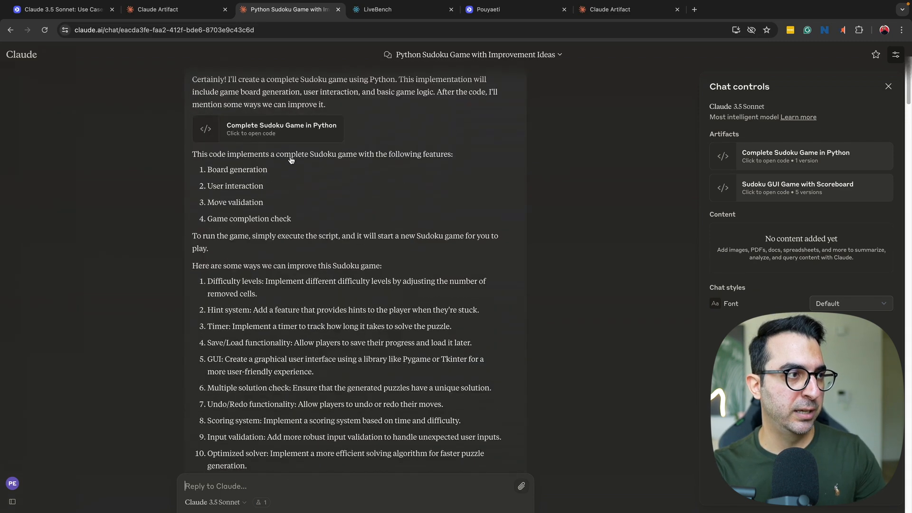
pyautogui.click(309, 159)
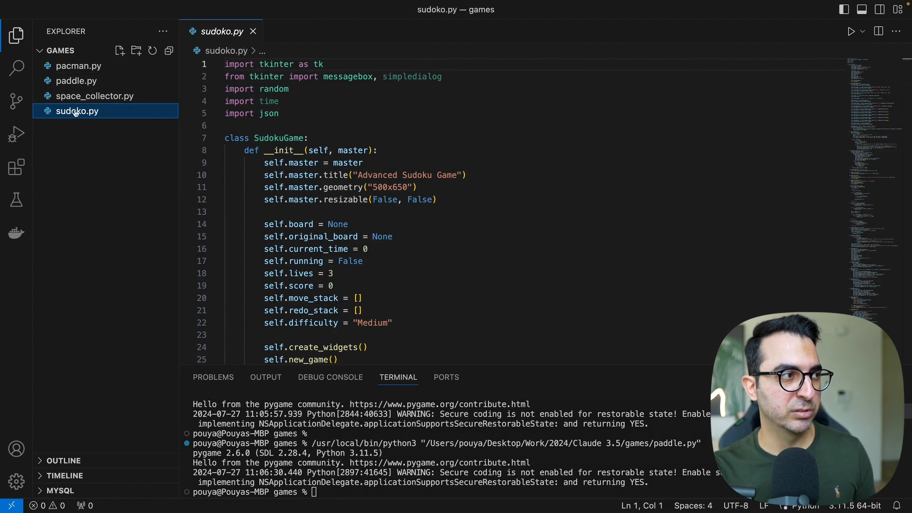
# - Switch to VS Code and look through the sudoko.py code down to the input validation method
pyautogui.scroll(-15, 300, 212)
pyautogui.scroll(-5, 304, 208)
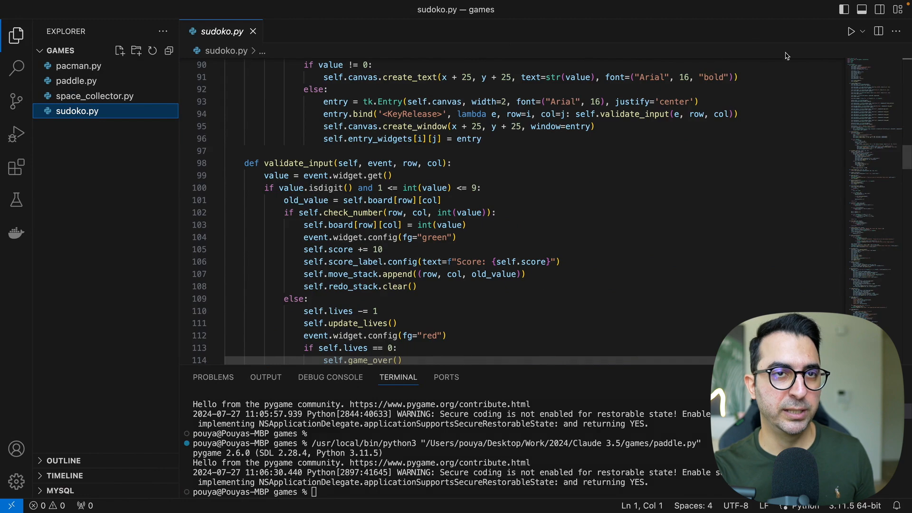
# - Switch to the browser and review the Sudoku chat's improvement ideas, follow-up prompts and redesign replies through to the end of the conversation
pyautogui.hotkey('ctrl', 'Right')
pyautogui.hotkey('ctrl', 'Right')
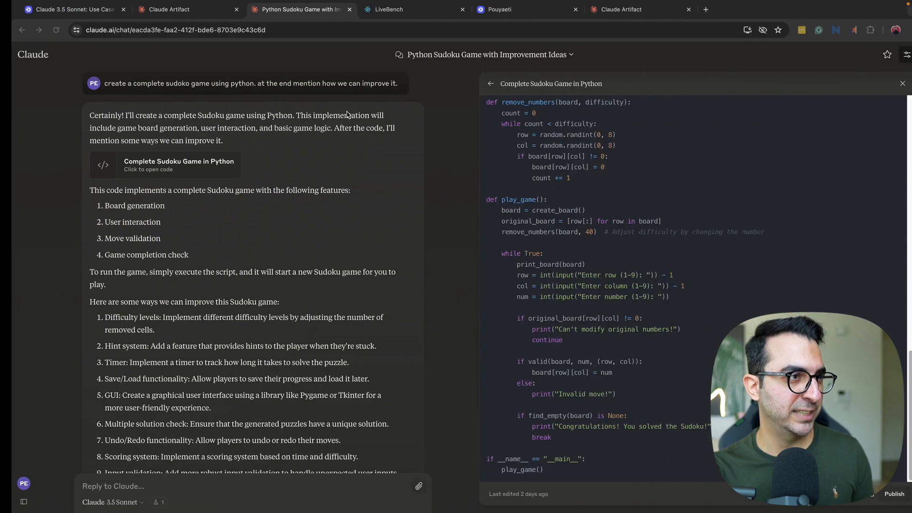
pyautogui.scroll(-15, 305, 94)
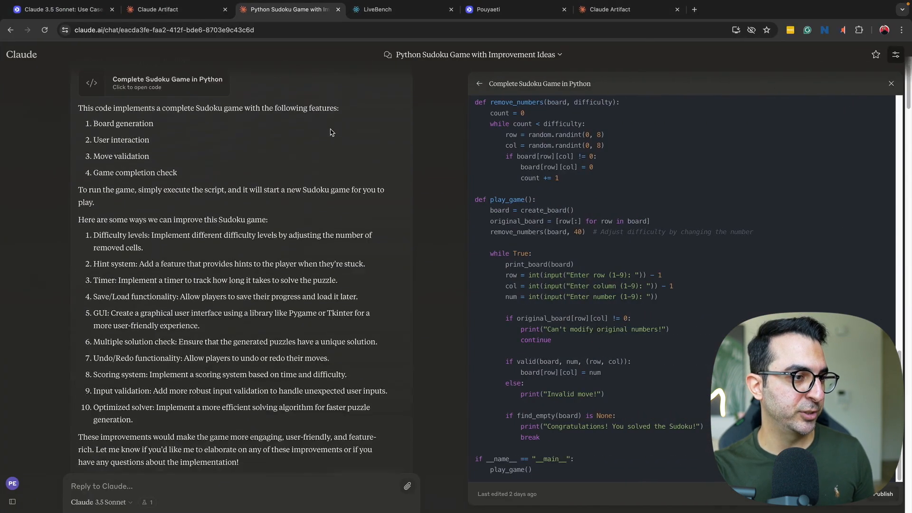
pyautogui.scroll(-10, 283, 128)
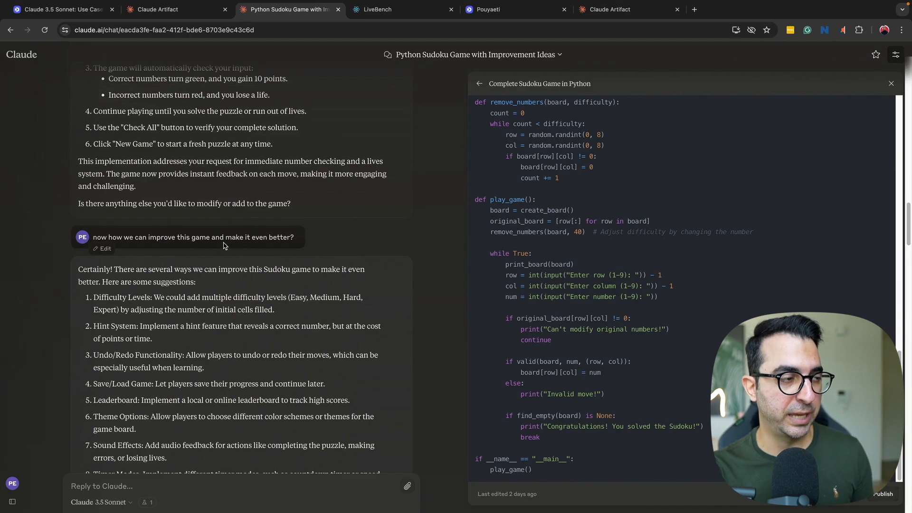
pyautogui.scroll(-6, 193, 237)
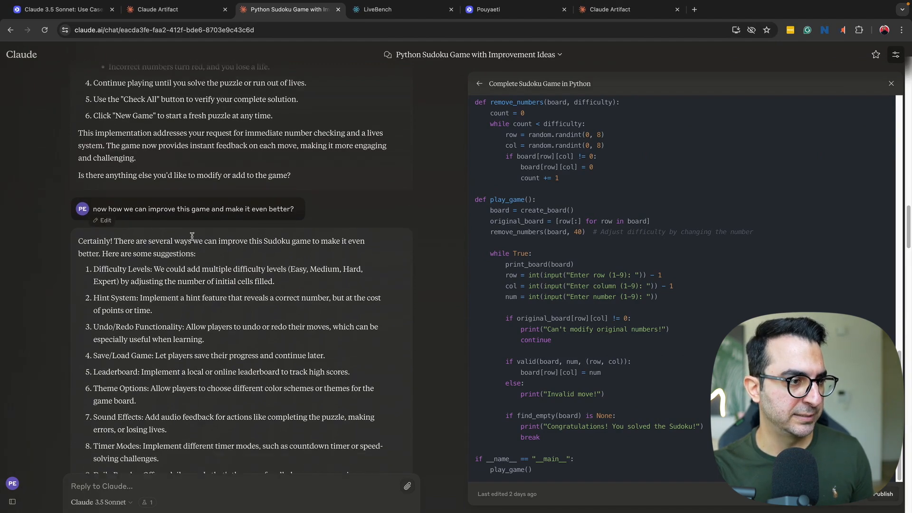
pyautogui.scroll(-20, 174, 235)
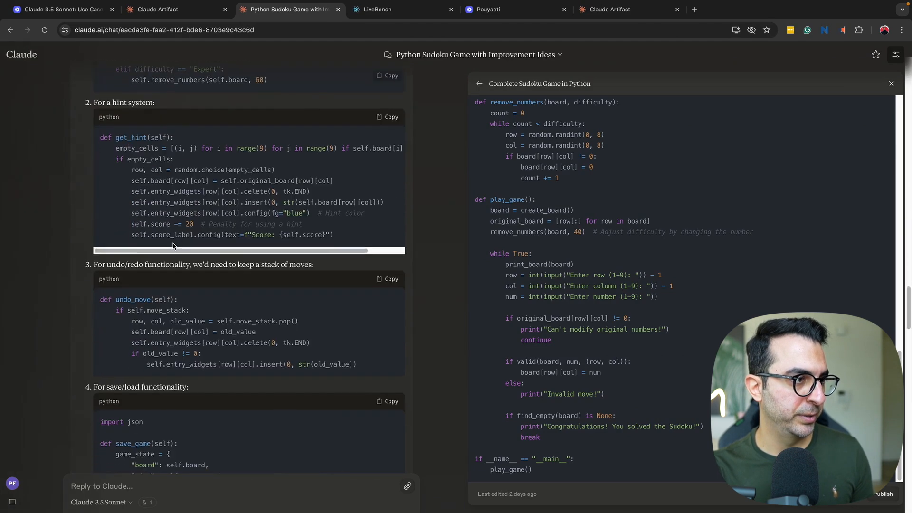
pyautogui.scroll(-15, 168, 109)
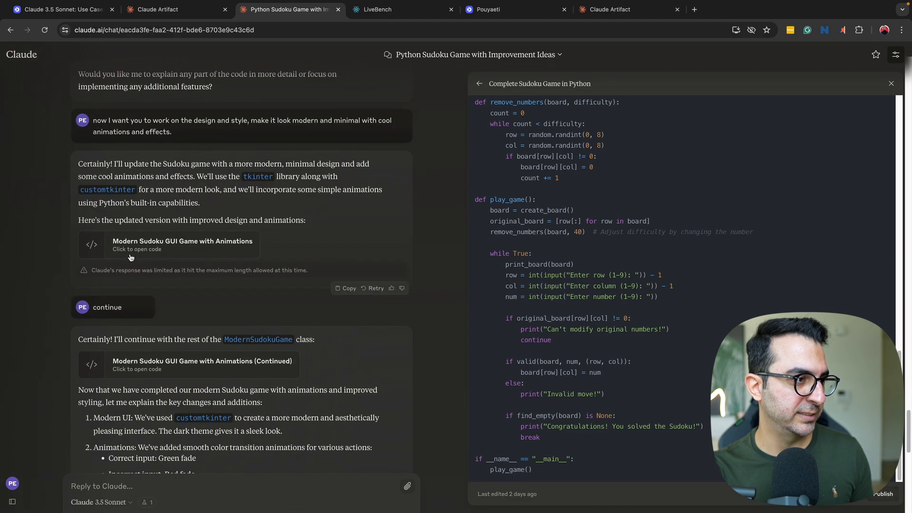
pyautogui.scroll(-3, 130, 253)
pyautogui.scroll(-9, 202, 135)
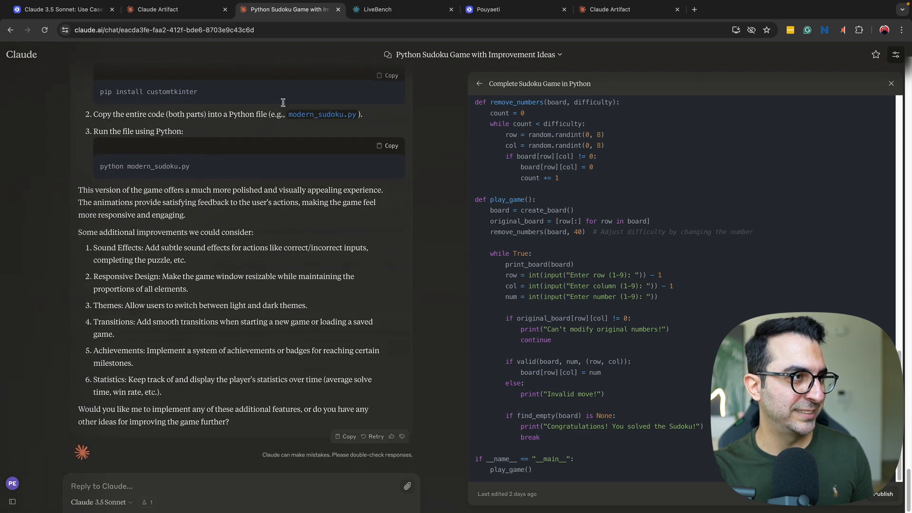
# - Switch to VS Code, run sudoko.py, and move the game window to the middle of the empty desktop
pyautogui.hotkey('ctrl', 'Left')
pyautogui.hotkey('ctrl', 'Left')
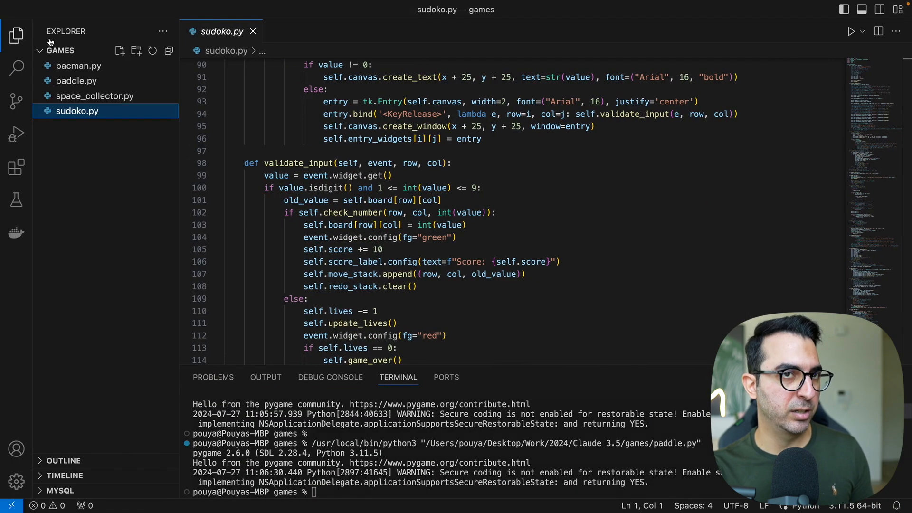
pyautogui.click(851, 32)
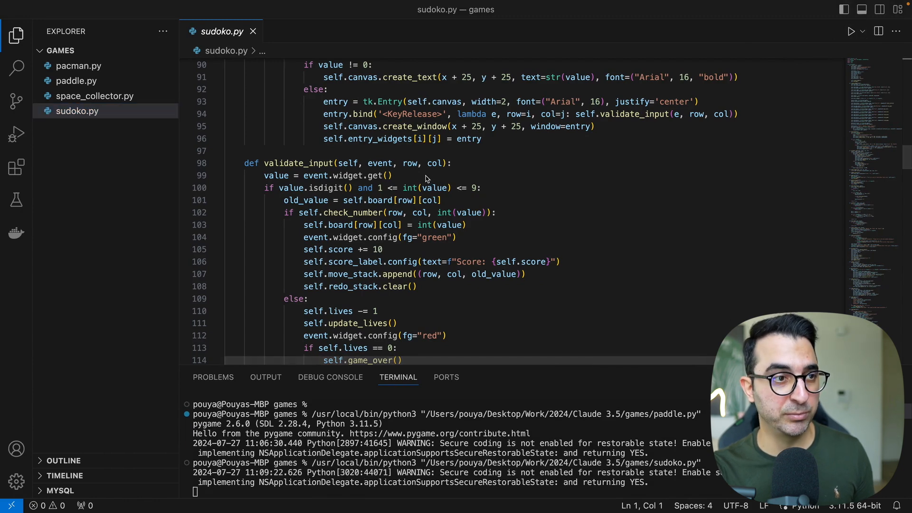
pyautogui.hotkey('ctrl', 'Right')
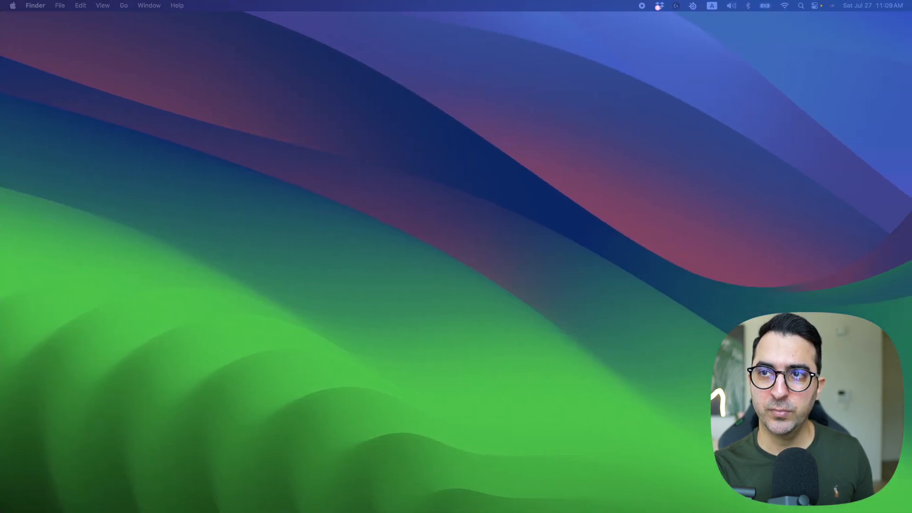
pyautogui.moveTo(703, 46); pyautogui.dragTo(486, 74)
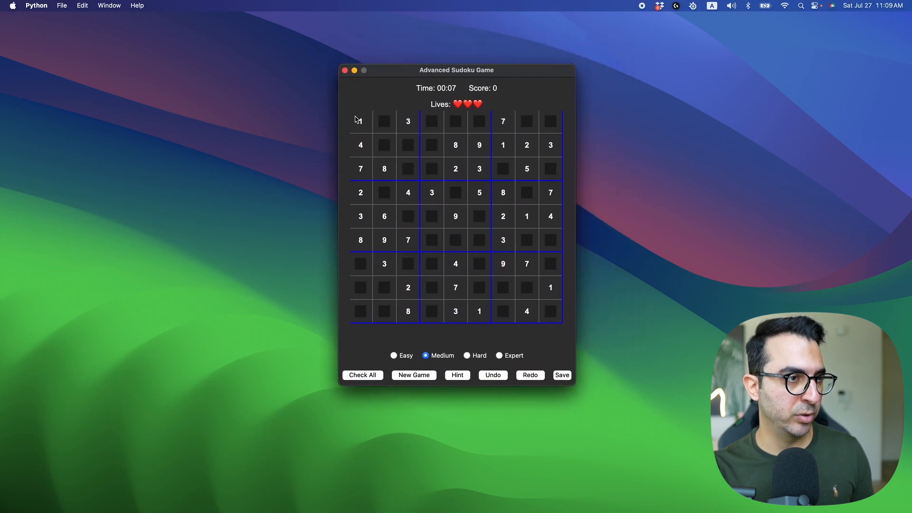
# - Enter 1 in the empty third cell of the Sudoku's third row, then replace it with 9
pyautogui.click(409, 169)
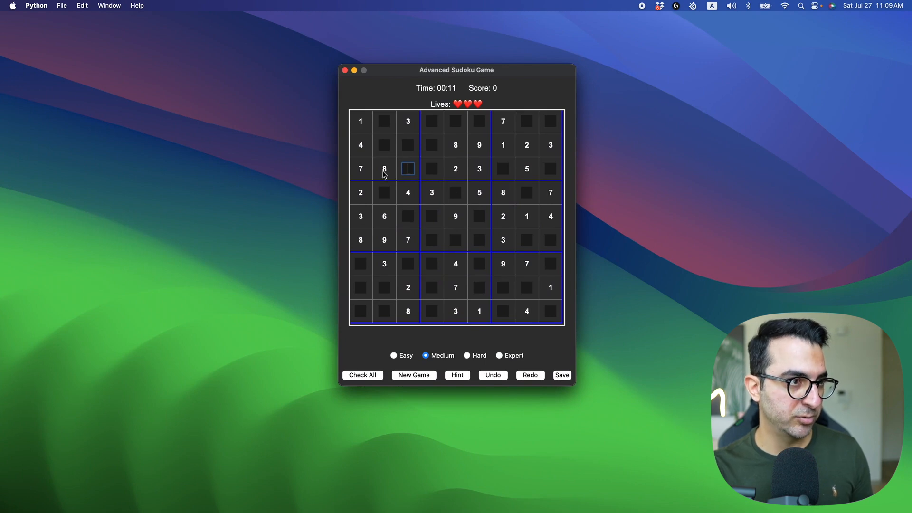
pyautogui.write('1')
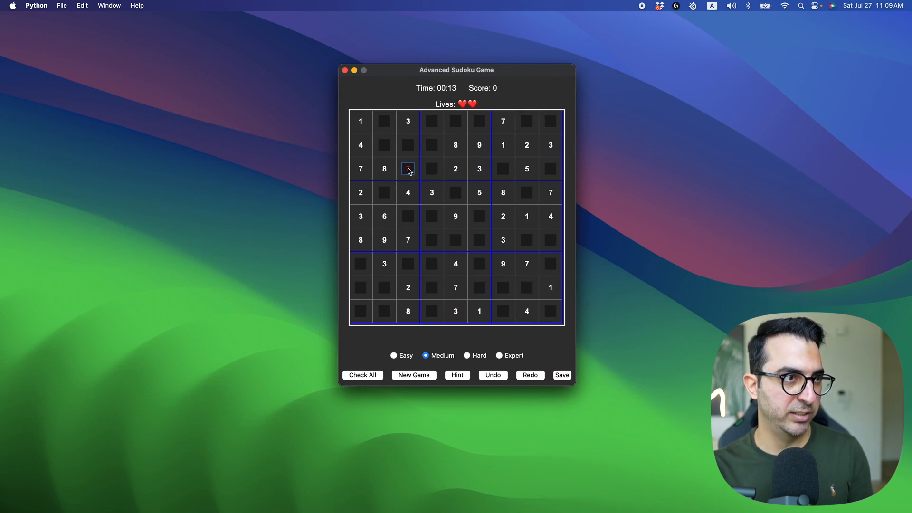
pyautogui.press('BackSpace')
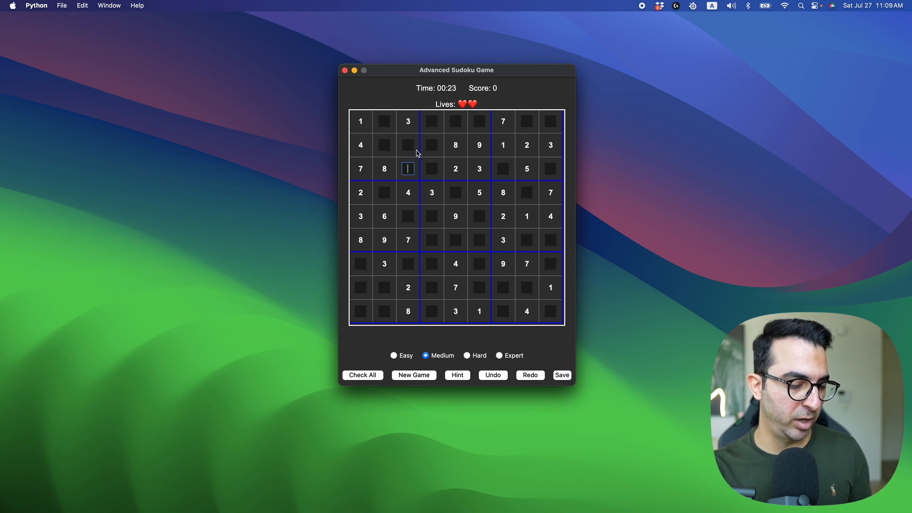
pyautogui.write('9')
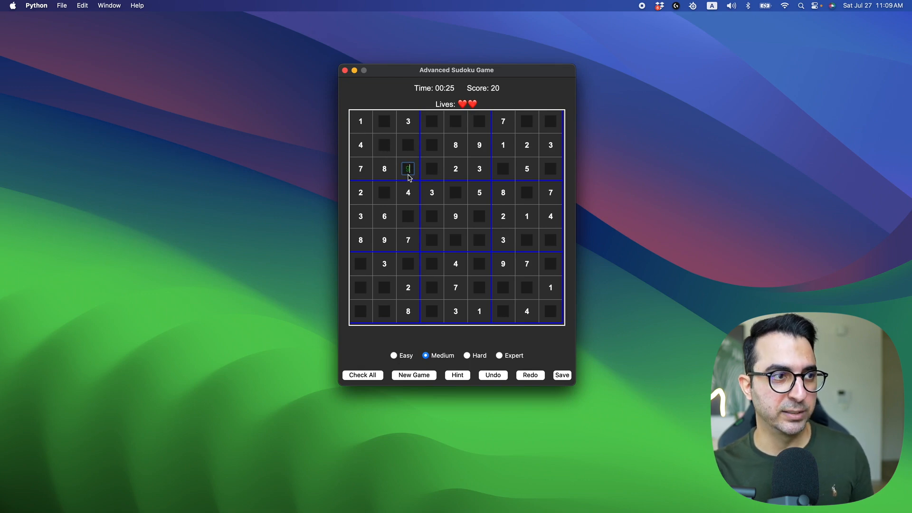
# - Enter 5 in the second row's third cell and 2 in the first row's second cell, and try 2 and 6 in the second row's second cell
pyautogui.click(411, 151)
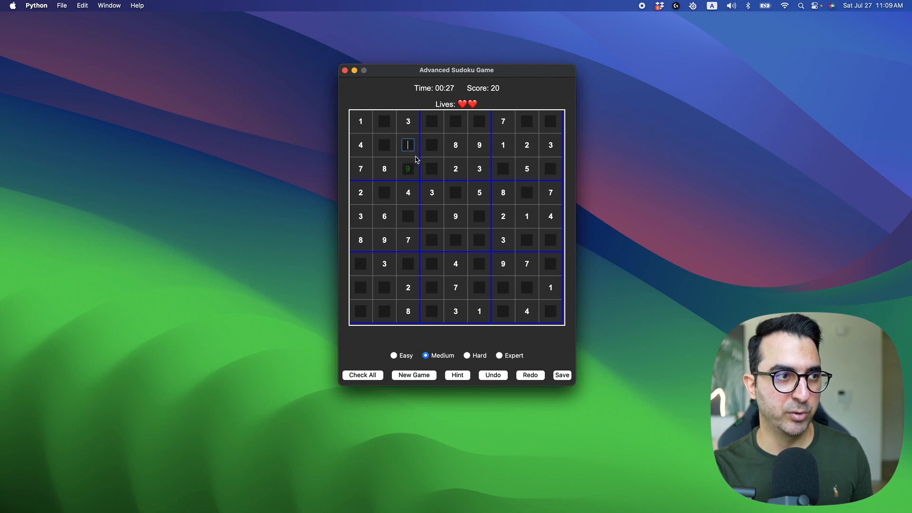
pyautogui.write('5')
pyautogui.click(393, 154)
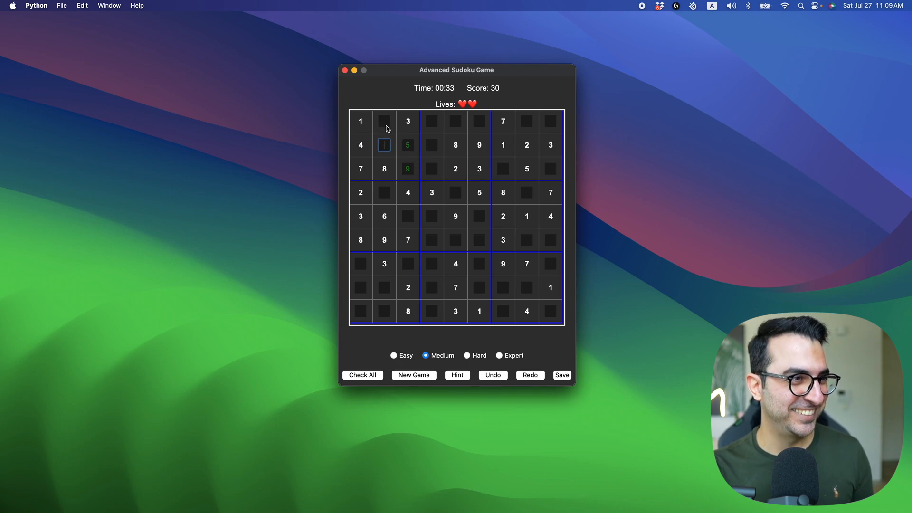
pyautogui.write('2')
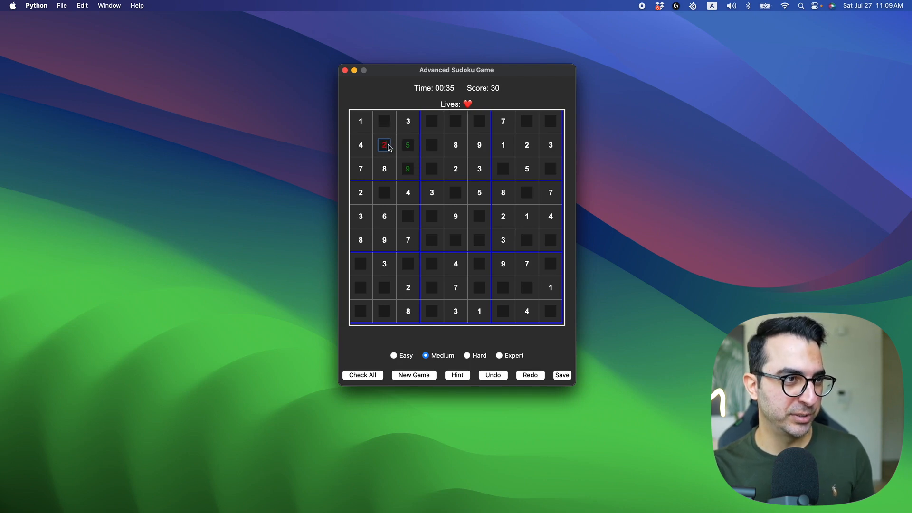
pyautogui.click(383, 124)
pyautogui.write('2')
pyautogui.click(389, 151)
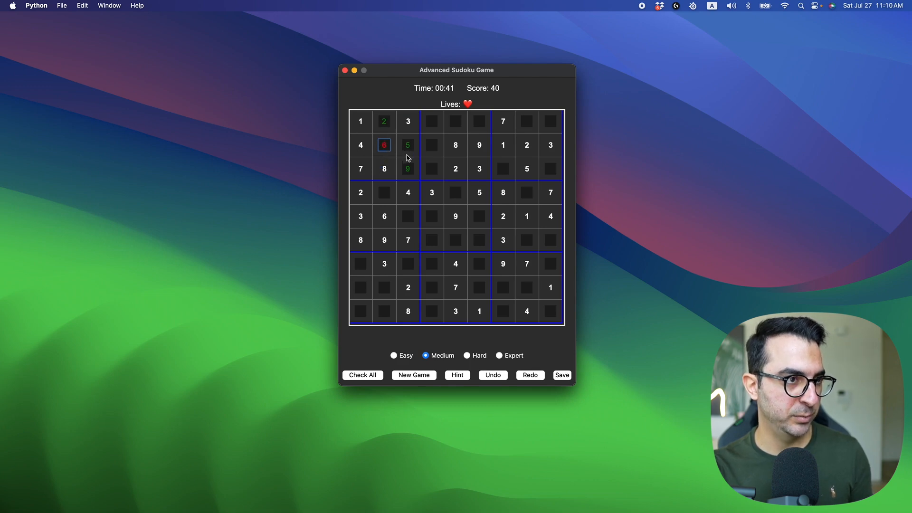
pyautogui.click(432, 193)
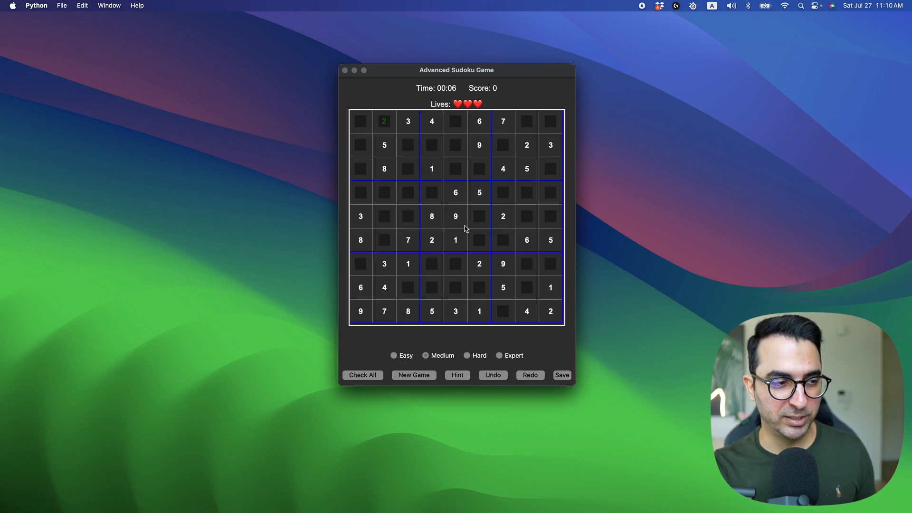
# - Try the Easy, Hard and Expert difficulty levels, then close the Sudoku game window
pyautogui.click(403, 354)
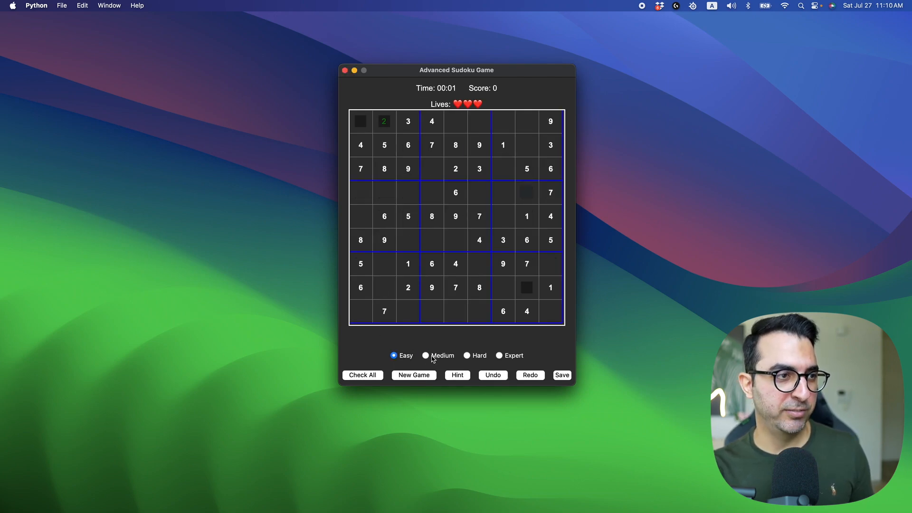
pyautogui.click(472, 357)
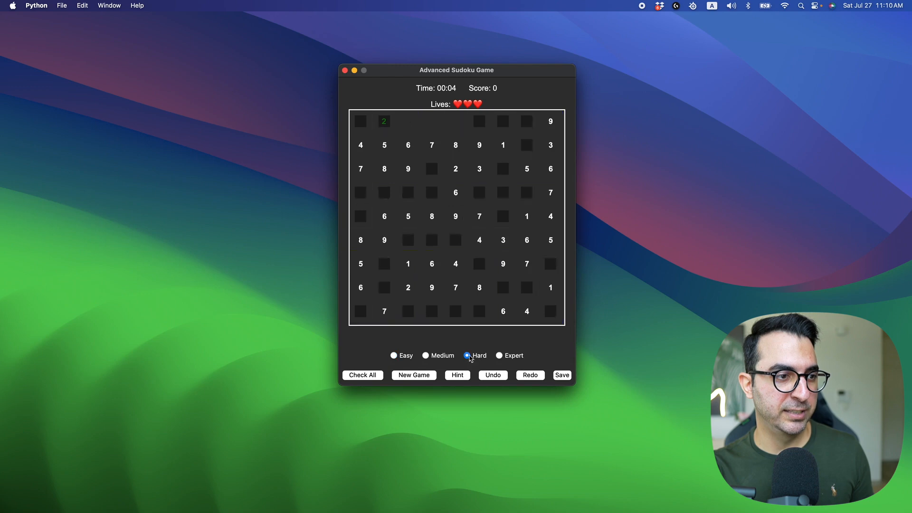
pyautogui.click(501, 357)
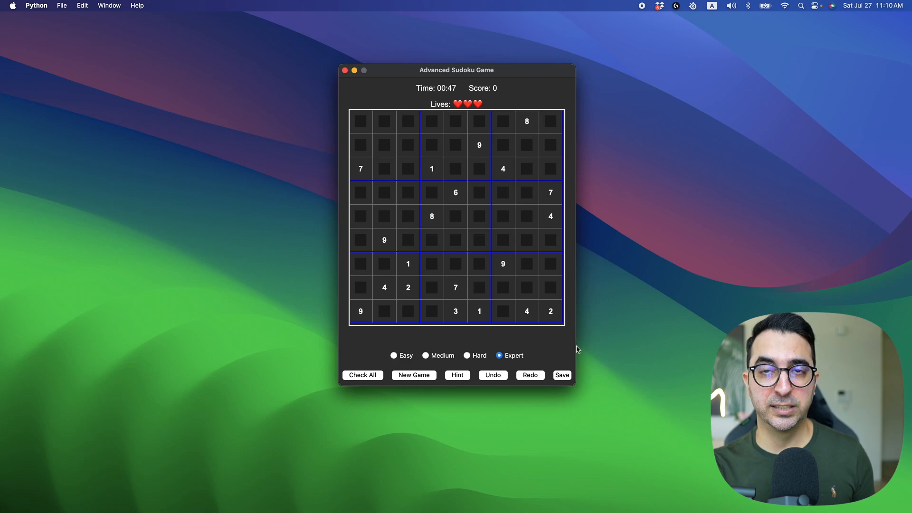
pyautogui.click(346, 71)
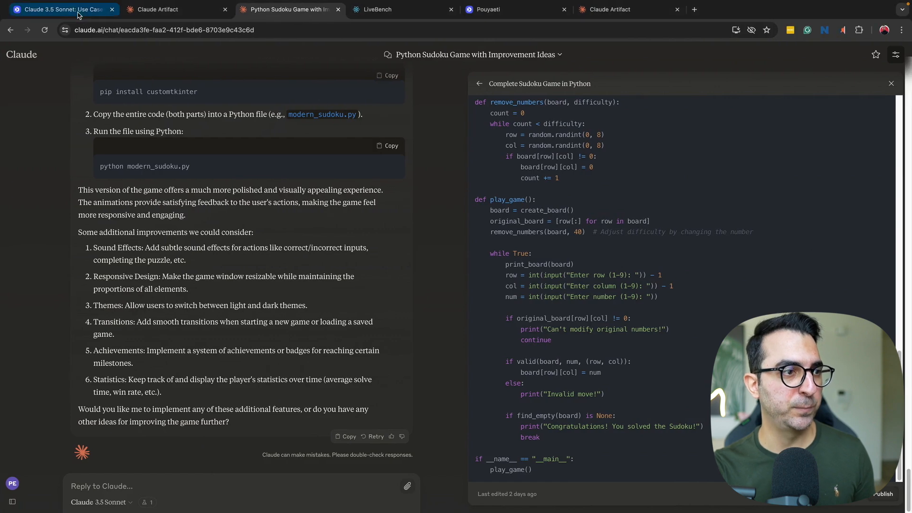
# - Return to the blog article in the browser and read from the Game Coding section through "5. Marketing & Sales: Lead Funnel"
pyautogui.click(61, 9)
pyautogui.scroll(1, 319, 206)
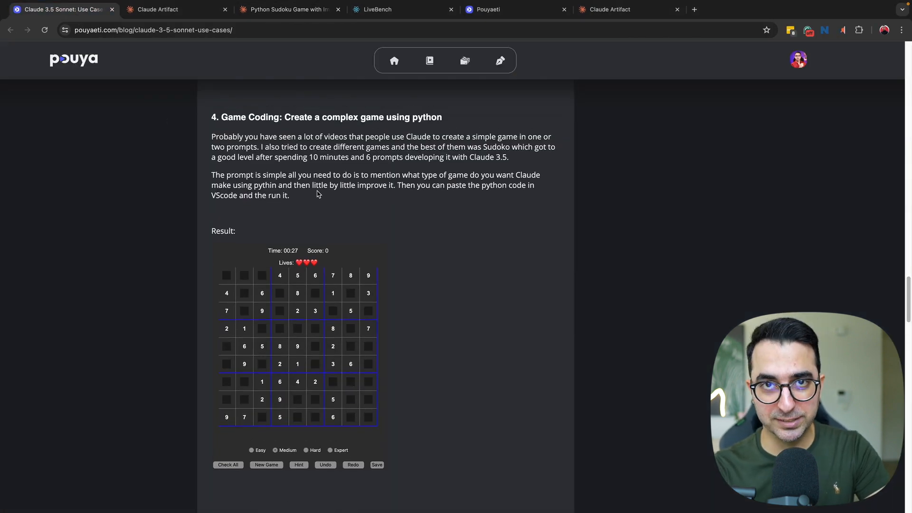
pyautogui.scroll(-6, 320, 205)
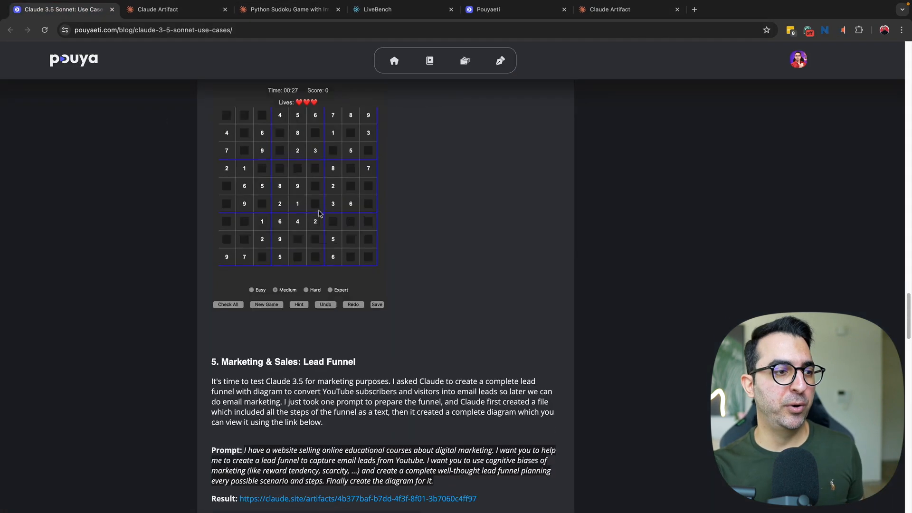
pyautogui.scroll(1, 373, 200)
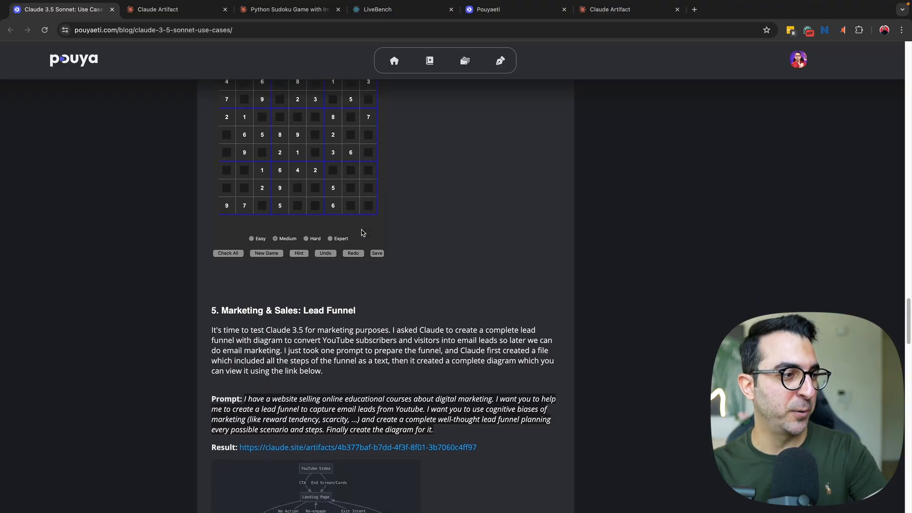
pyautogui.scroll(-4, 251, 186)
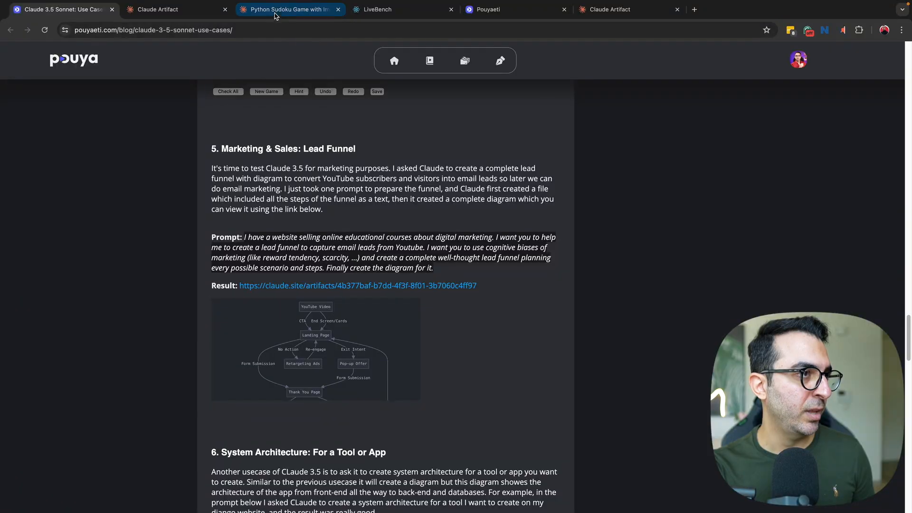
# - Go back to the Claude Sudoku chat and open the full list of recent chats
pyautogui.click(290, 9)
pyautogui.scroll(10, 23, 70)
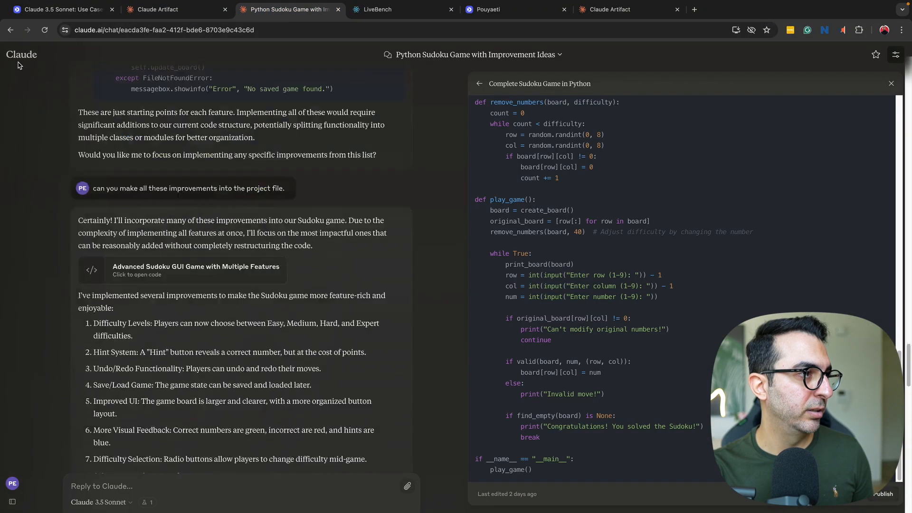
pyautogui.scroll(10, 22, 70)
pyautogui.moveTo(23, 71)
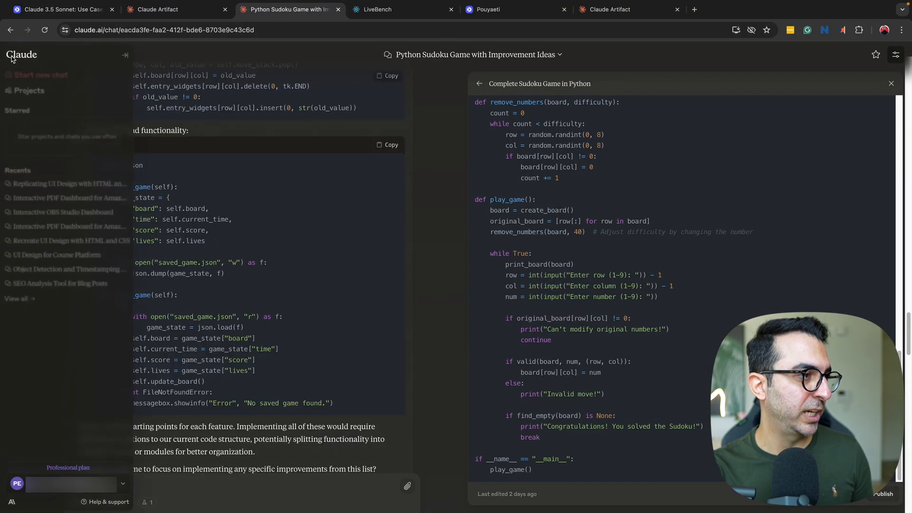
pyautogui.click(21, 299)
# - Search the recent chats for "lead" and open "Cognitive Bias-Driven YouTube Lead Funnel for Digital Marketing Courses"
pyautogui.scroll(-5, 250, 285)
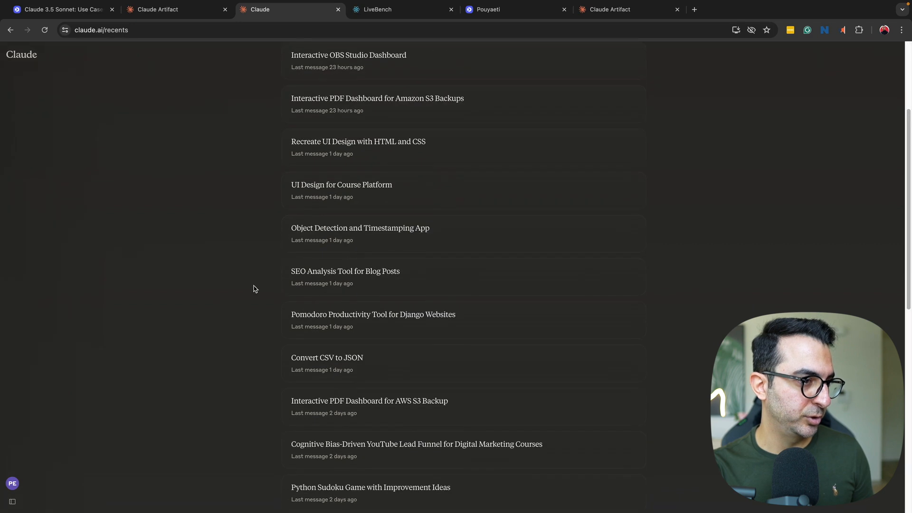
pyautogui.scroll(-5, 249, 285)
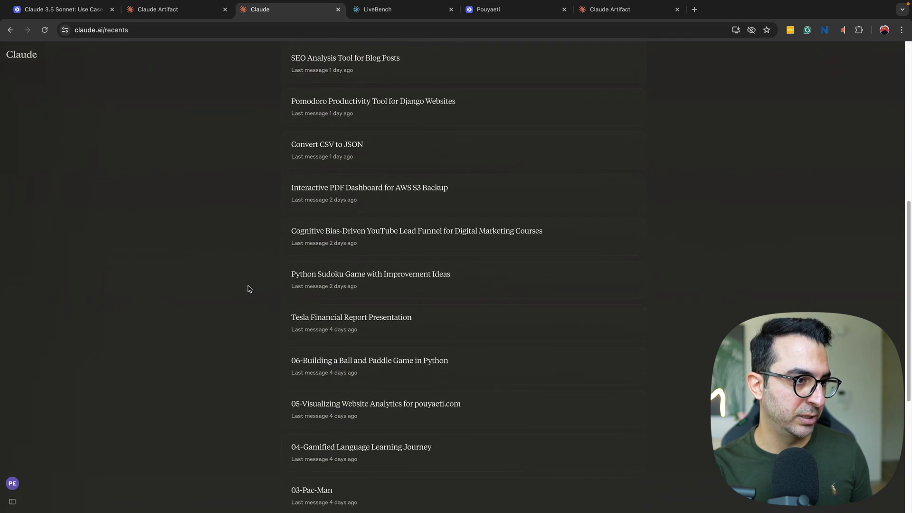
pyautogui.scroll(2, 247, 287)
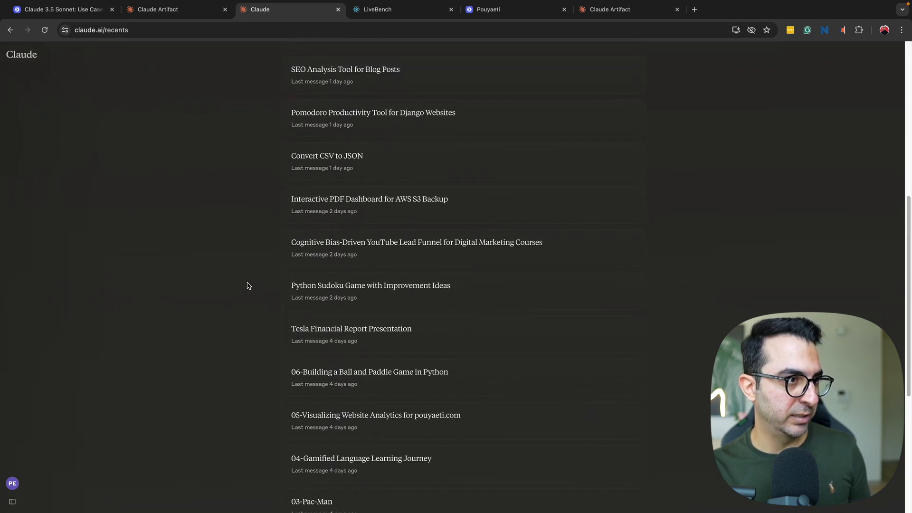
pyautogui.press('super+f')
pyautogui.write('lead')
pyautogui.press('Escape')
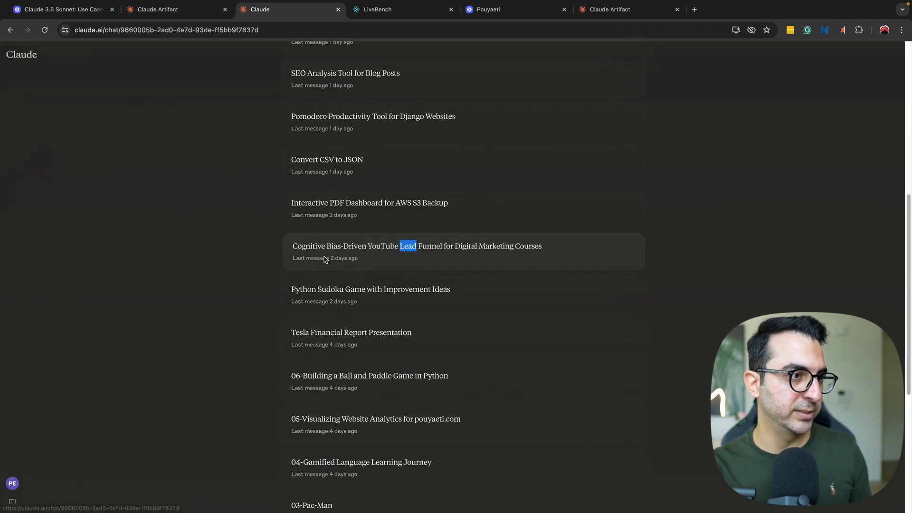
pyautogui.click(320, 256)
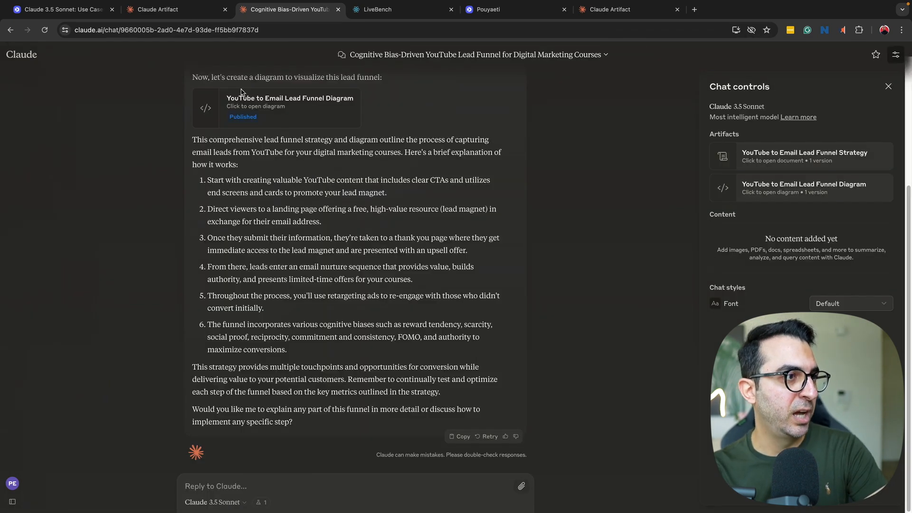
# - Review the lead funnel prompt and open the "YouTube to Email Lead Funnel Strategy" document at its beginning
pyautogui.scroll(4, 173, 100)
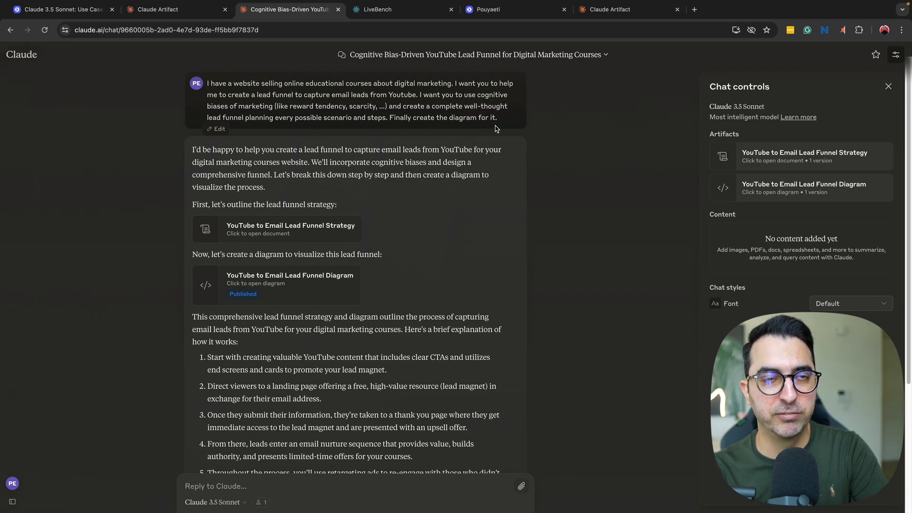
pyautogui.scroll(-1, 269, 210)
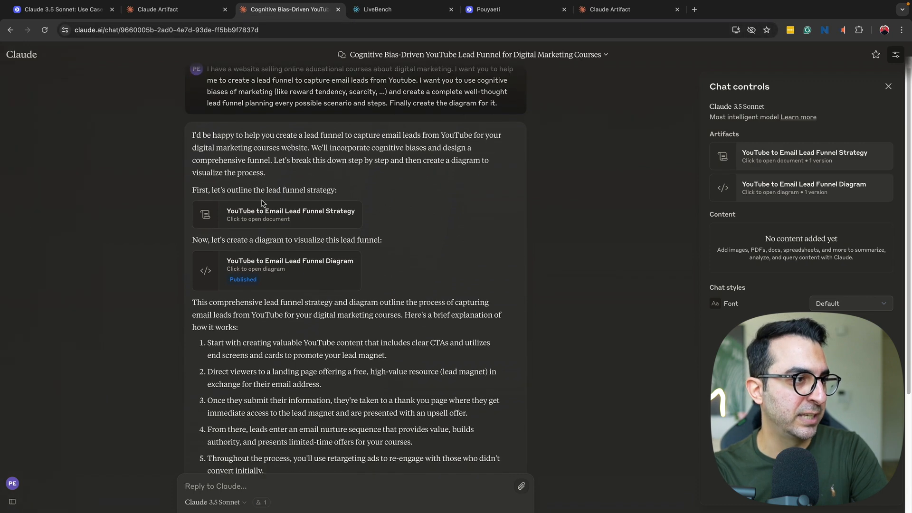
pyautogui.scroll(-1, 322, 214)
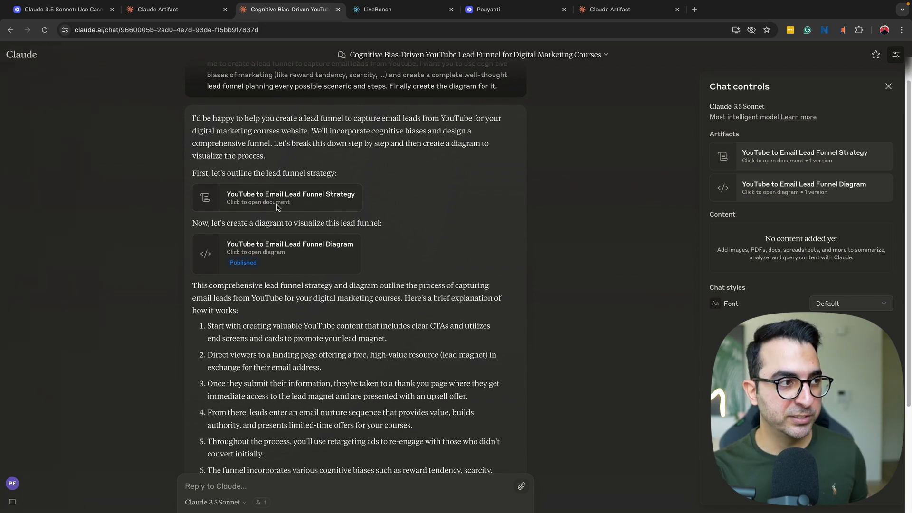
pyautogui.click(235, 199)
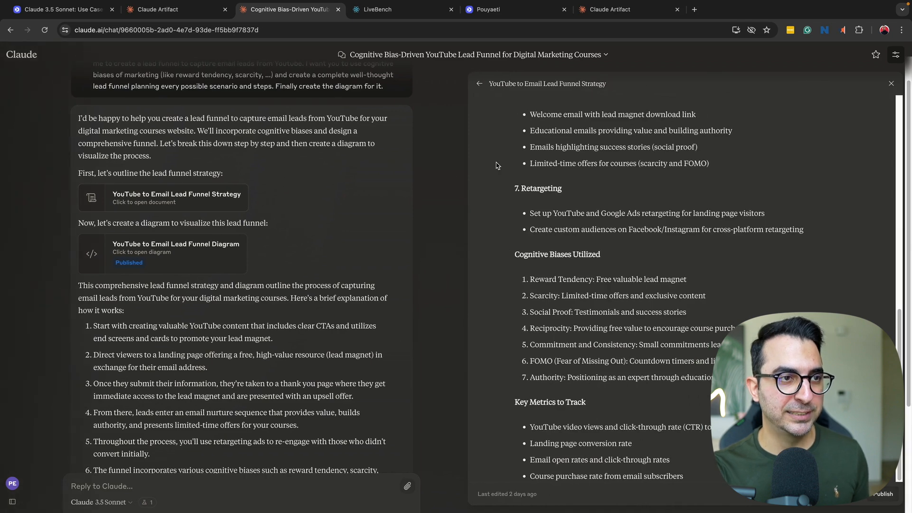
pyautogui.moveTo(895, 341); pyautogui.dragTo(898, 122)
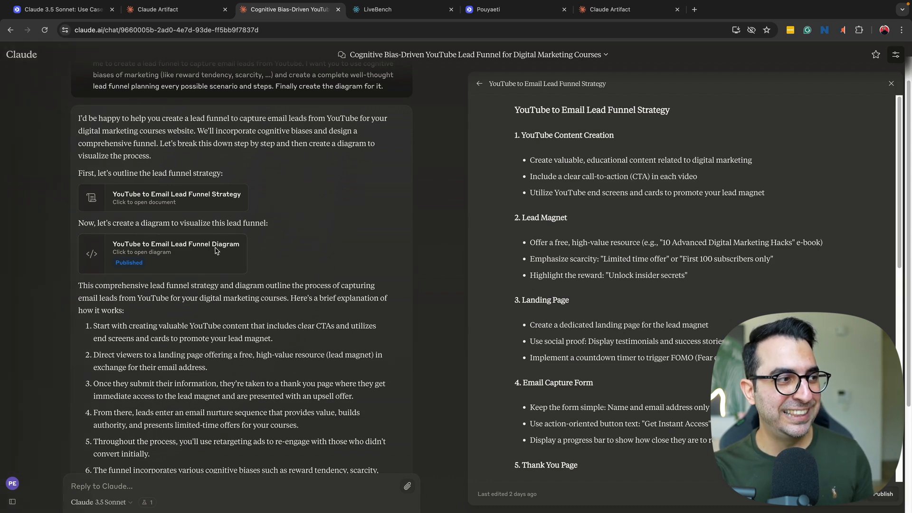
# - Preview the "YouTube to Email Lead Funnel Diagram" in the chat, and open its published version from the blog article's Result link
pyautogui.click(134, 253)
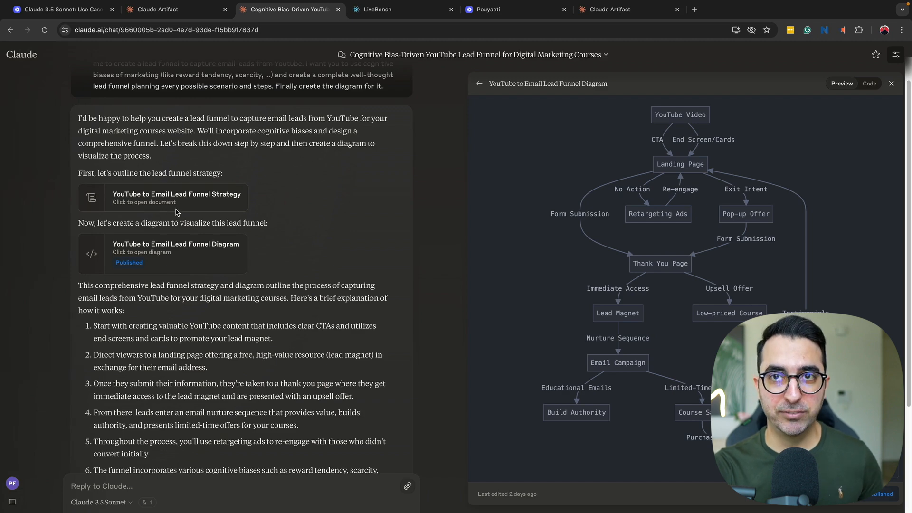
pyautogui.scroll(-3, 150, 374)
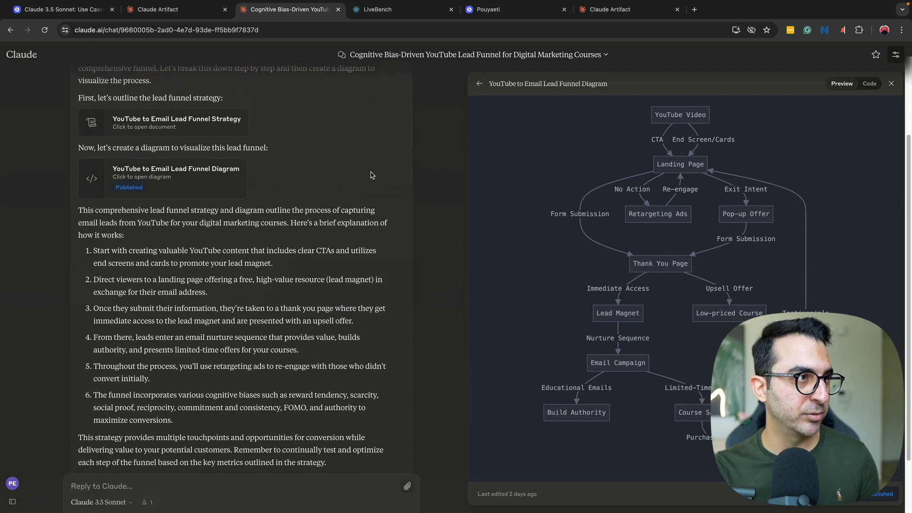
pyautogui.click(45, 10)
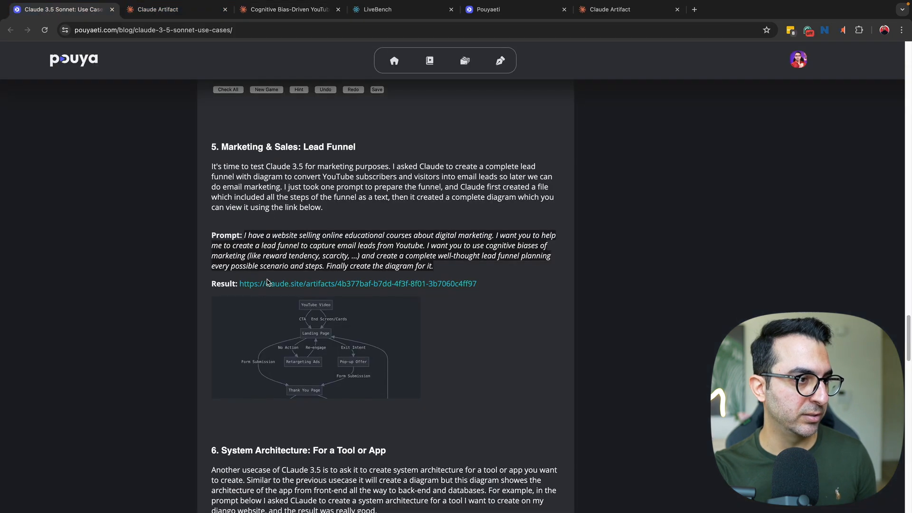
pyautogui.click(262, 282)
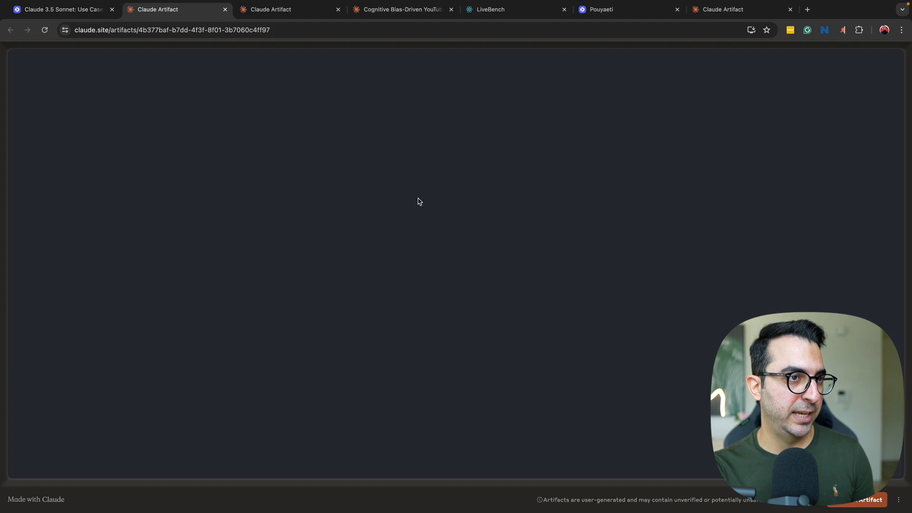
# - Enlarge the published lead funnel diagram and examine its flow from YouTube Video down to Customer
pyautogui.moveTo(482, 108); pyautogui.dragTo(498, 156)
pyautogui.scroll(5, 485, 138)
pyautogui.moveTo(492, 197); pyautogui.dragTo(524, 304)
pyautogui.scroll(-1, 469, 150)
pyautogui.scroll(-1, 456, 145)
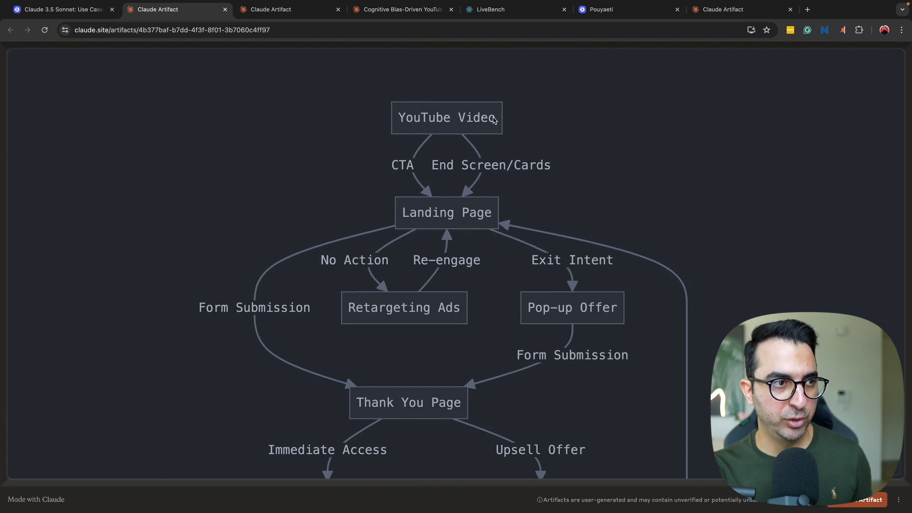
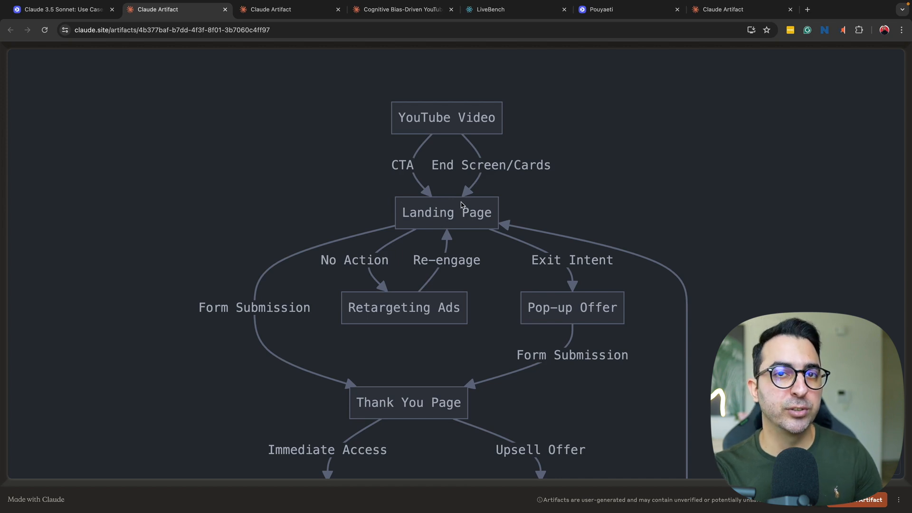
pyautogui.scroll(-3, 461, 239)
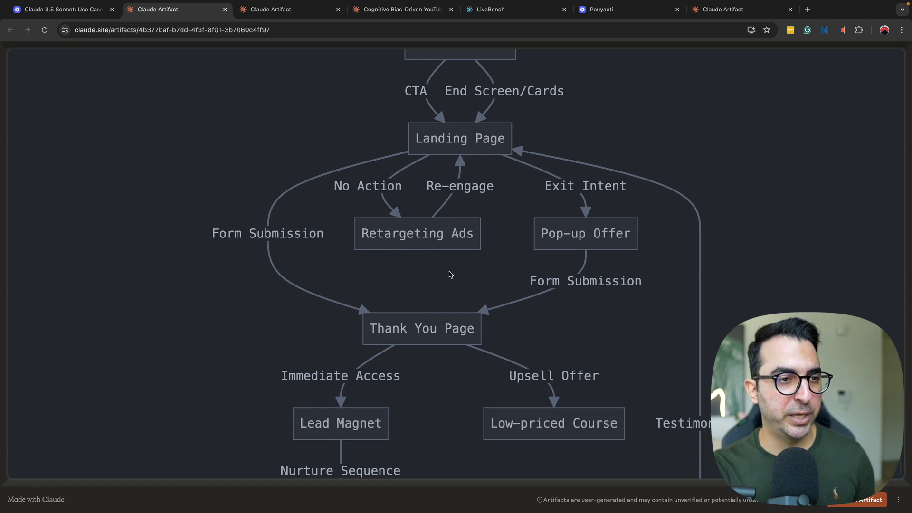
pyautogui.scroll(-2, 459, 174)
pyautogui.scroll(-3, 494, 261)
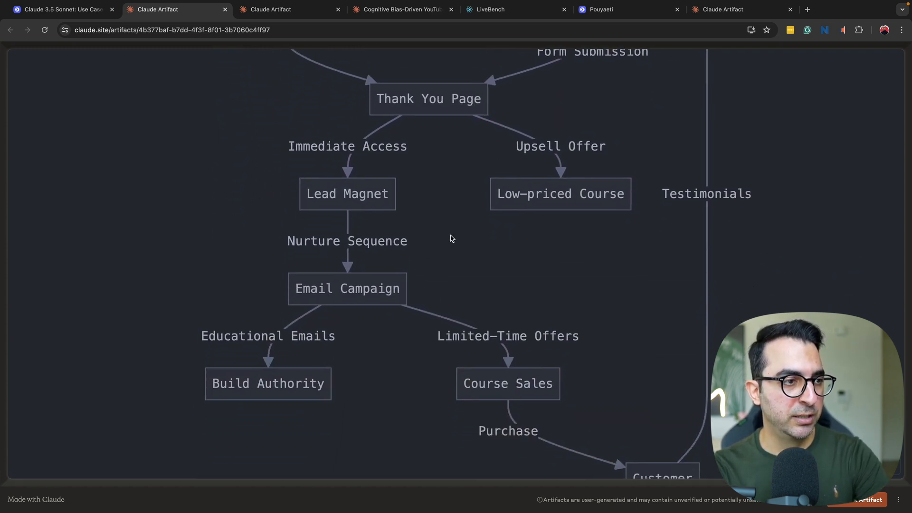
pyautogui.scroll(-1, 461, 266)
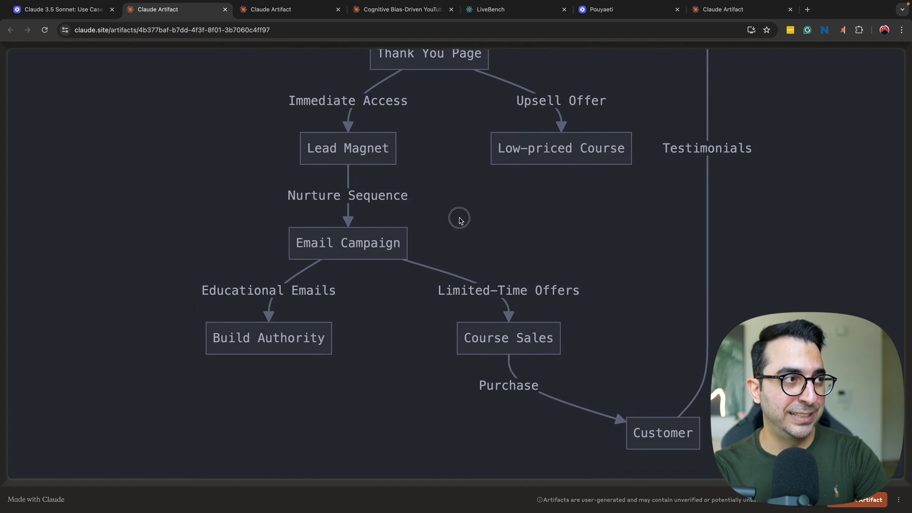
# - Close one of the Claude Artifact pages and review the full response in the Cognitive Bias-Driven YouTube Lead Funnel chat
pyautogui.click(280, 12)
pyautogui.click(389, 12)
pyautogui.click(338, 10)
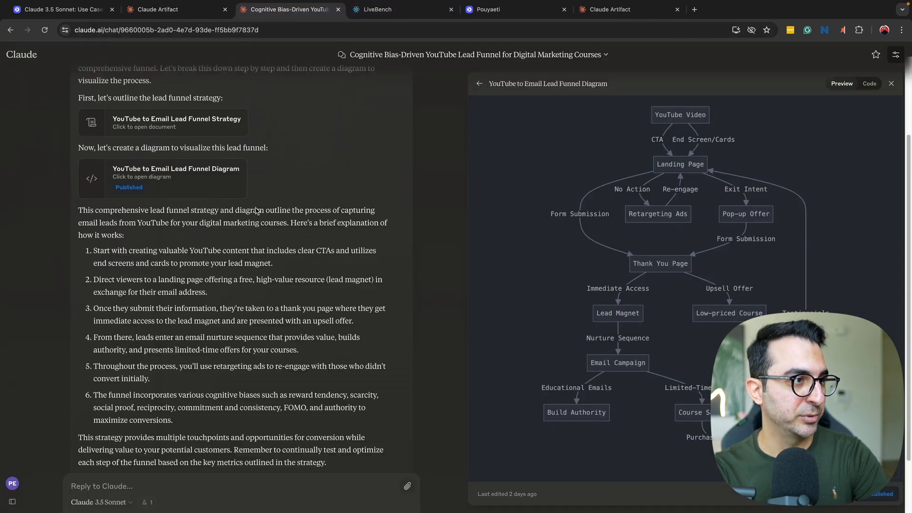
pyautogui.scroll(-2, 252, 197)
pyautogui.scroll(4, 271, 295)
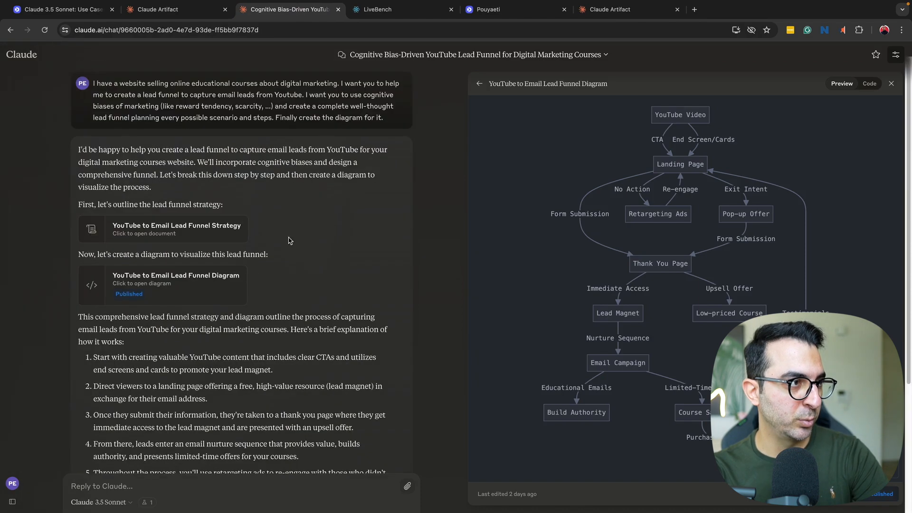
pyautogui.scroll(-4, 187, 211)
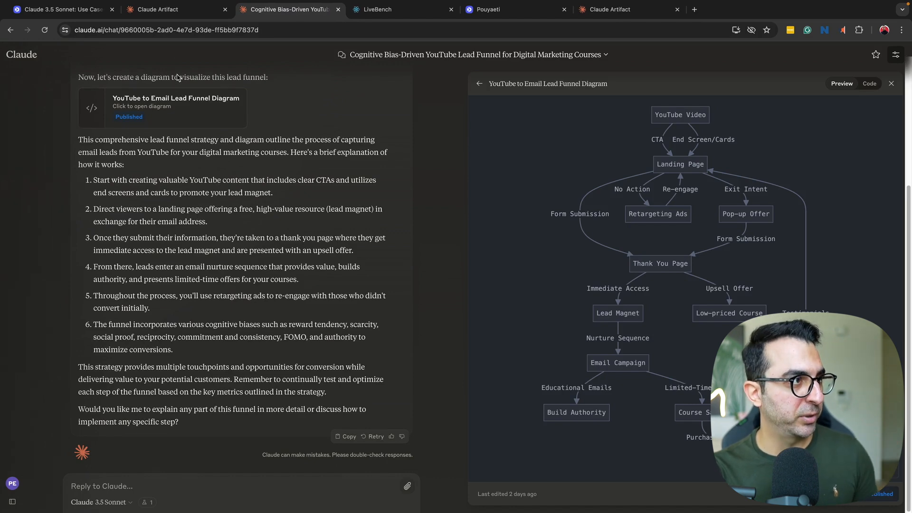
# - Return to the blog article, close the Pouyaeti Tools page, and read "6. System Architecture: For a Tool or App"
pyautogui.click(61, 9)
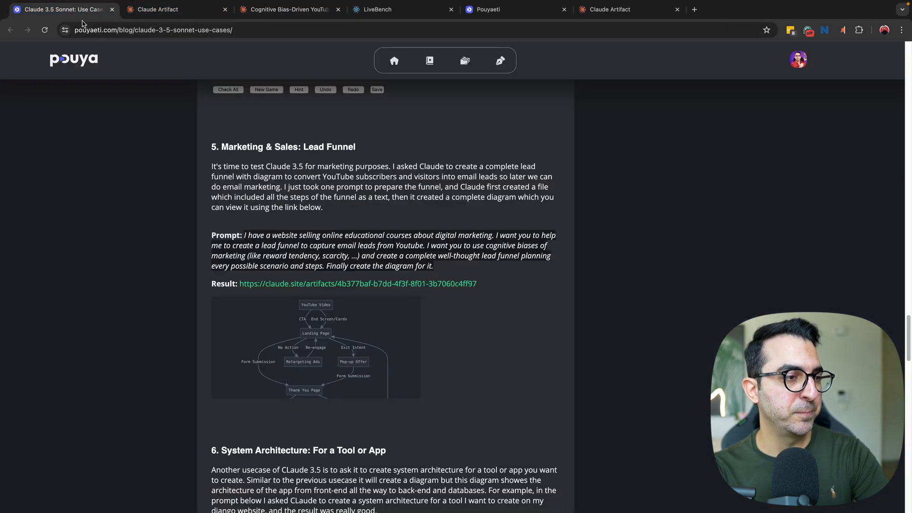
pyautogui.scroll(-3, 167, 249)
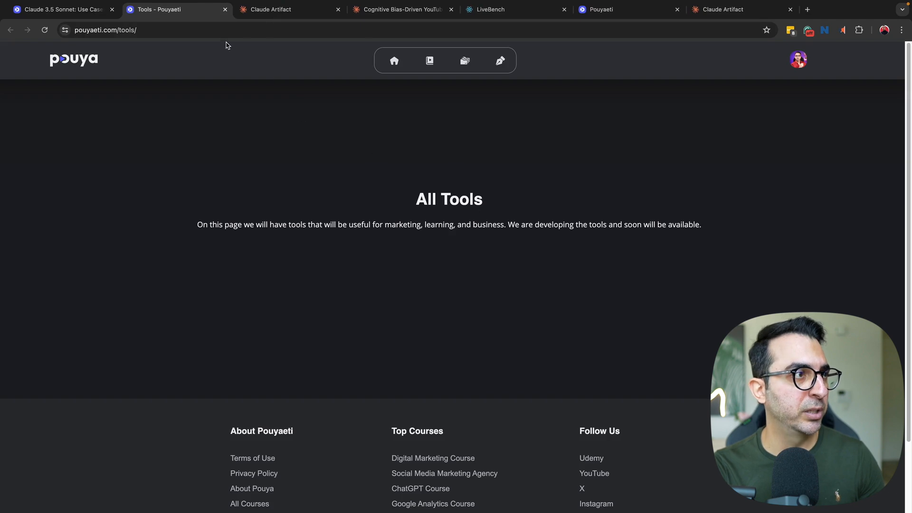
pyautogui.click(226, 10)
pyautogui.scroll(-3, 187, 218)
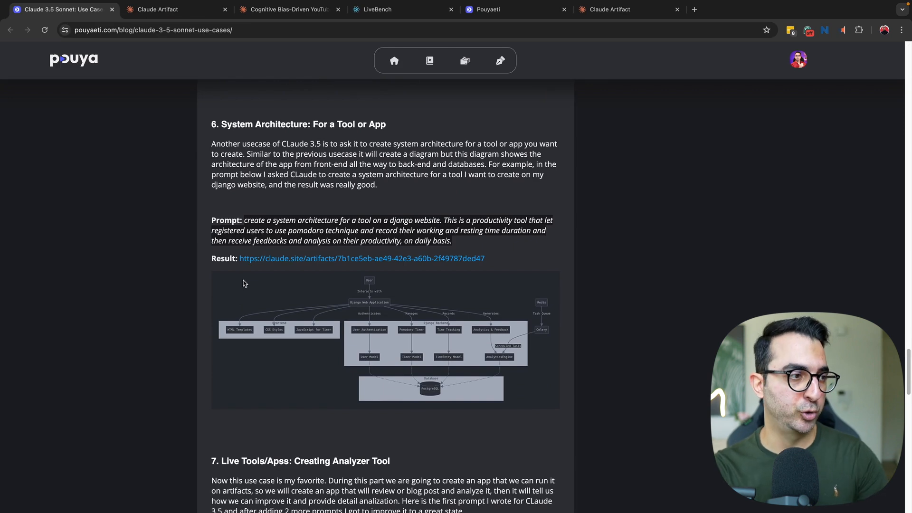
# - Open the "Pomodoro Productivity Tool for Django Websites" chat from Claude's full chat history and go to its opening prompt
pyautogui.click(285, 9)
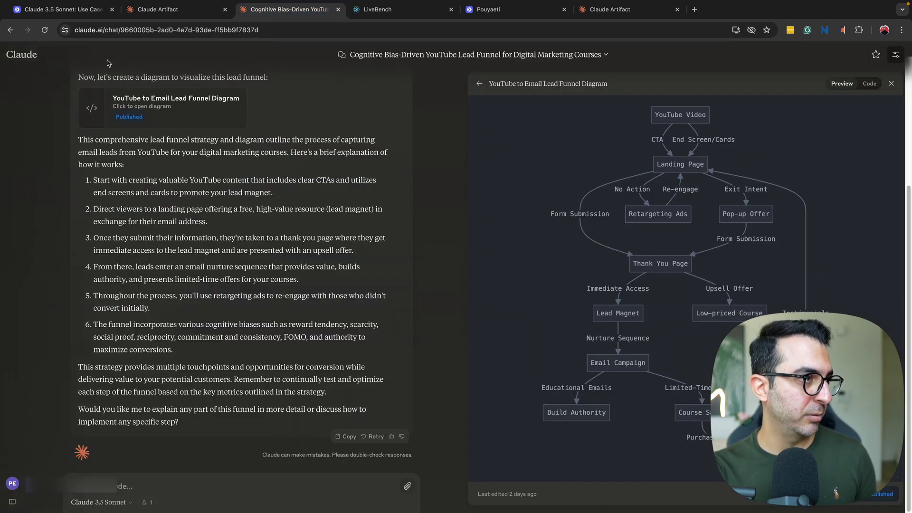
pyautogui.moveTo(52, 190)
pyautogui.click(19, 298)
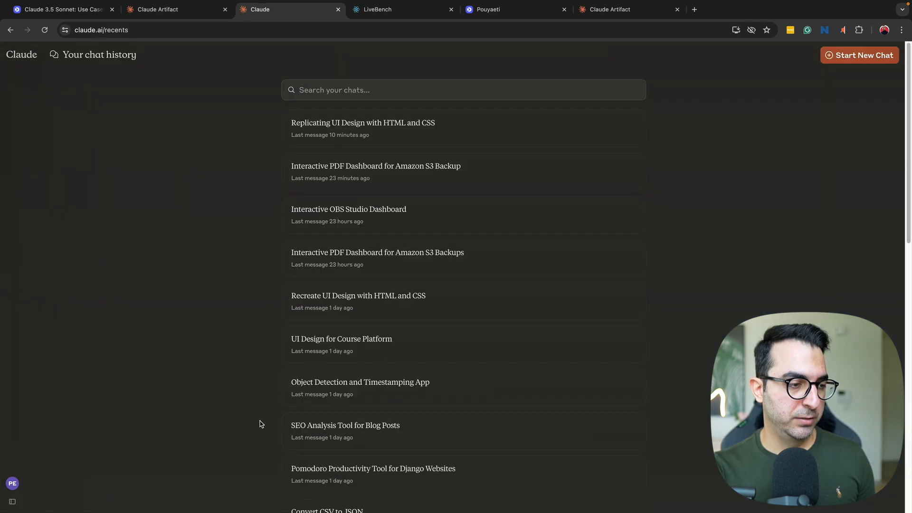
pyautogui.click(337, 477)
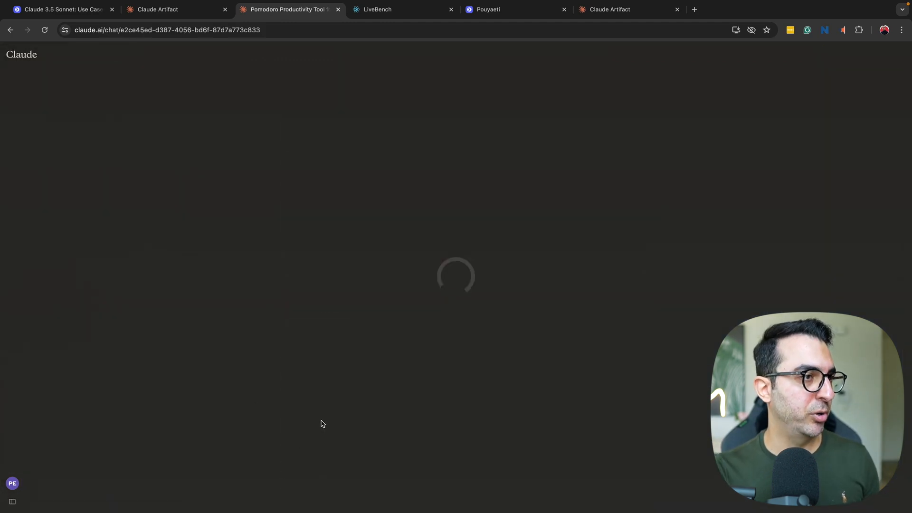
pyautogui.scroll(5, 223, 182)
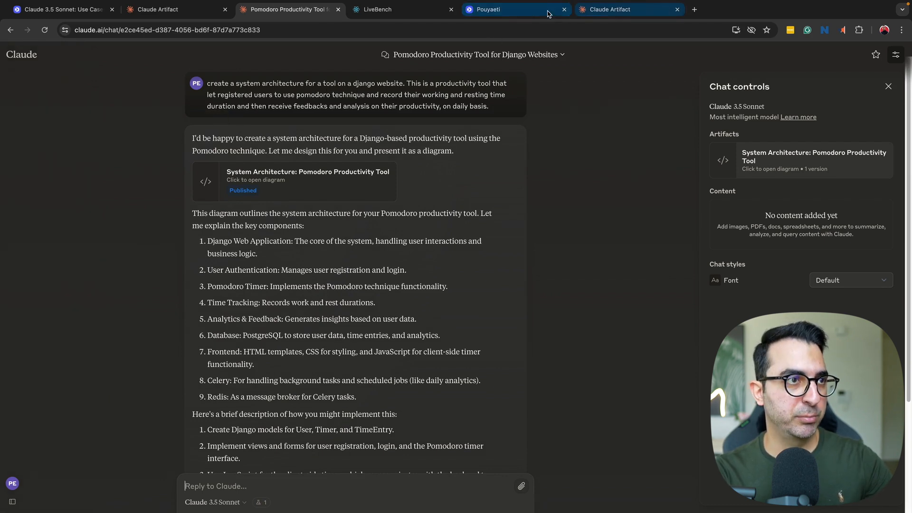
# - View the Pouyaeti homepage, and read through Claude's system architecture response in the Pomodoro chat
pyautogui.click(499, 9)
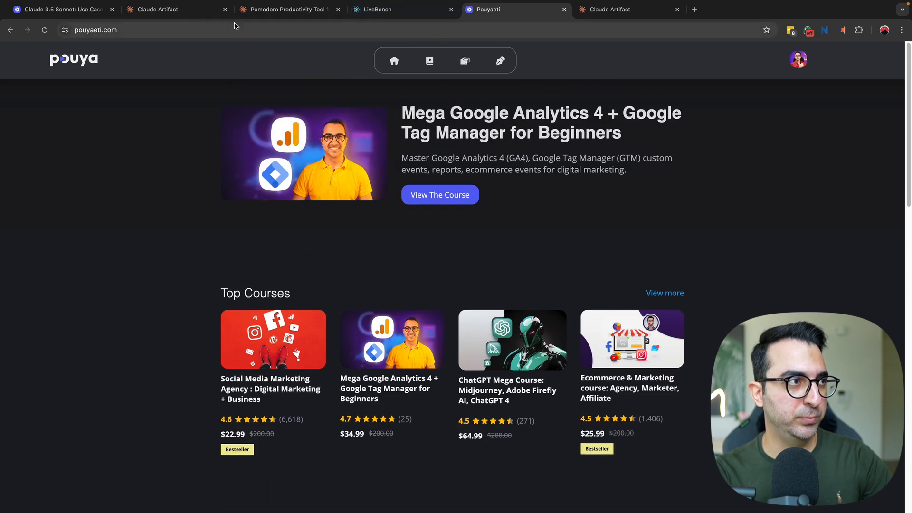
pyautogui.click(292, 9)
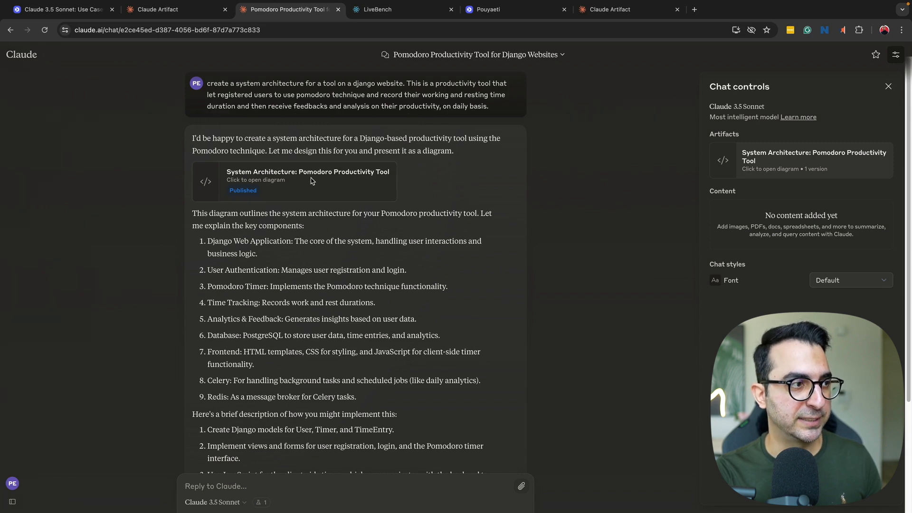
pyautogui.scroll(-2, 297, 175)
pyautogui.scroll(-3, 295, 172)
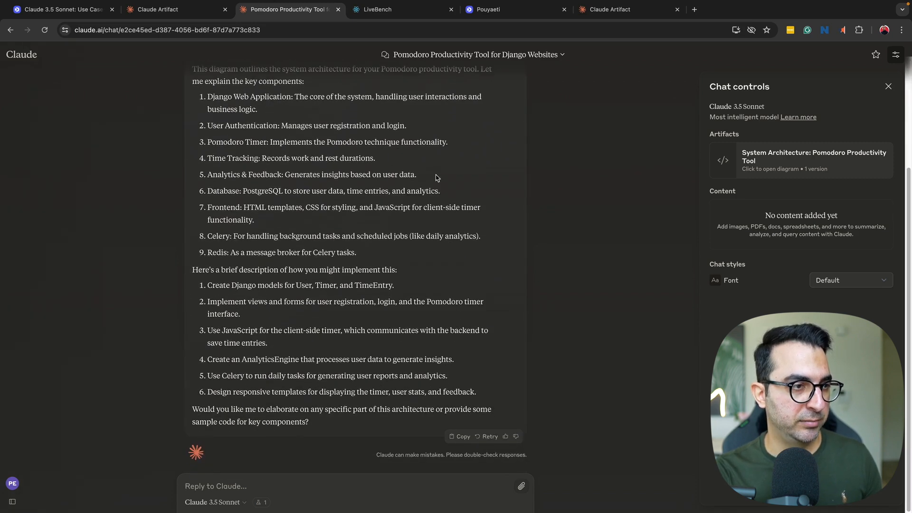
pyautogui.scroll(4, 283, 104)
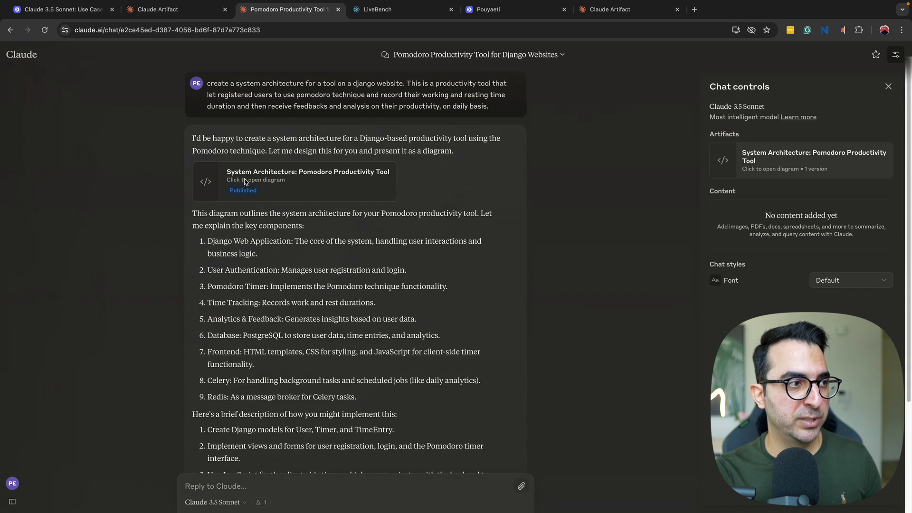
# - Open the System Architecture: Pomodoro Productivity Tool diagram and examine the user, Django Web Application and Frontend nodes up close
pyautogui.click(245, 185)
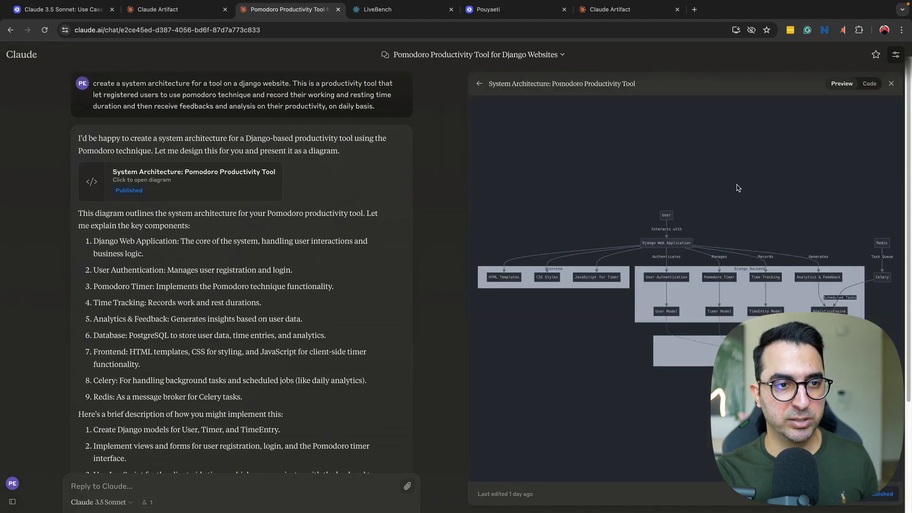
pyautogui.scroll(5, 686, 290)
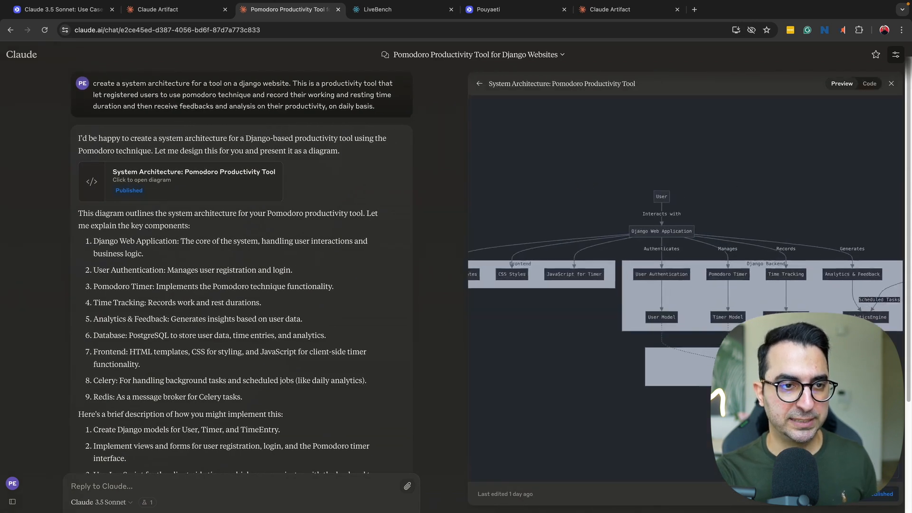
pyautogui.scroll(1, 684, 291)
pyautogui.moveTo(601, 230); pyautogui.dragTo(712, 286)
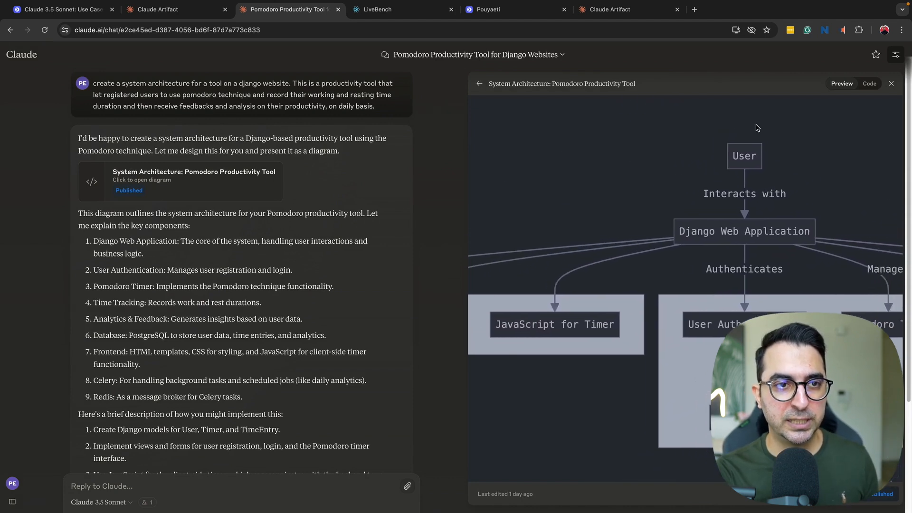
pyautogui.moveTo(482, 300); pyautogui.dragTo(757, 236)
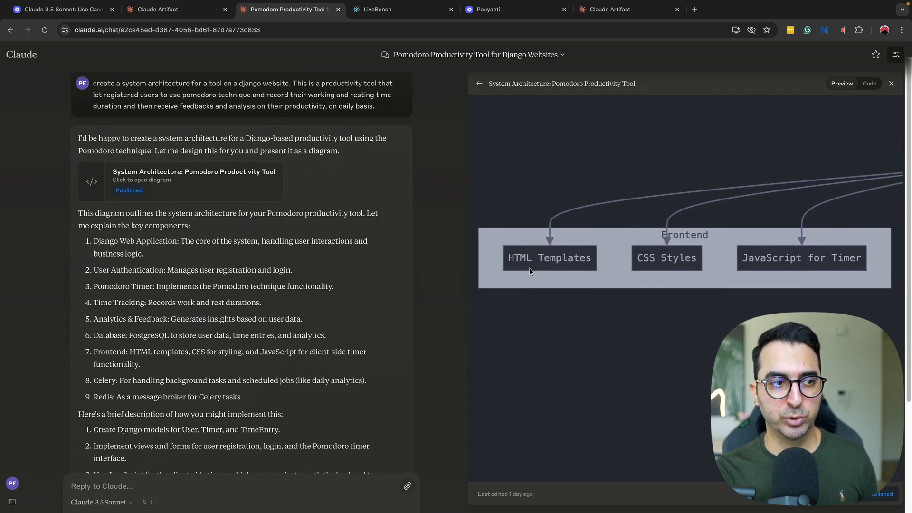
pyautogui.hscroll(4, 652, 275)
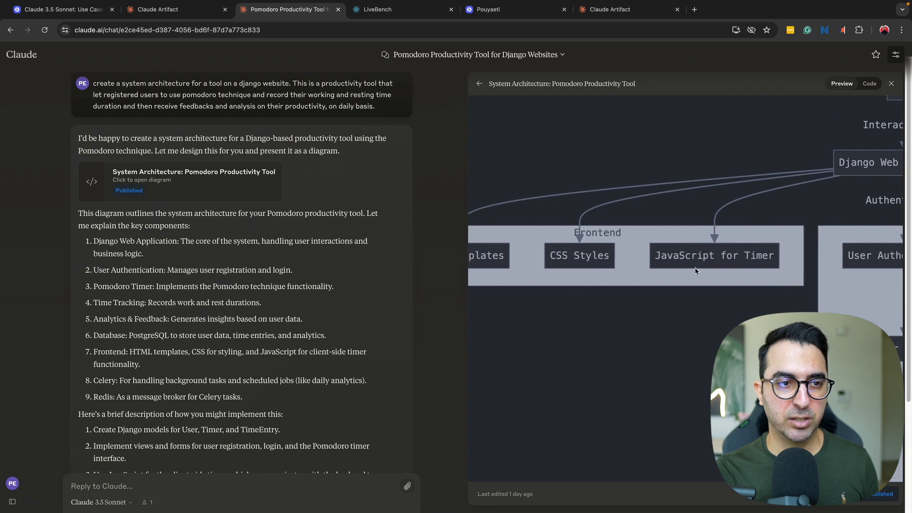
# - Examine the diagram's Django Backend components, from User Authentication to Analytics & Feedback, and their models' links to the PostgreSQL database
pyautogui.moveTo(766, 269); pyautogui.dragTo(527, 253)
pyautogui.hscroll(2, 620, 194)
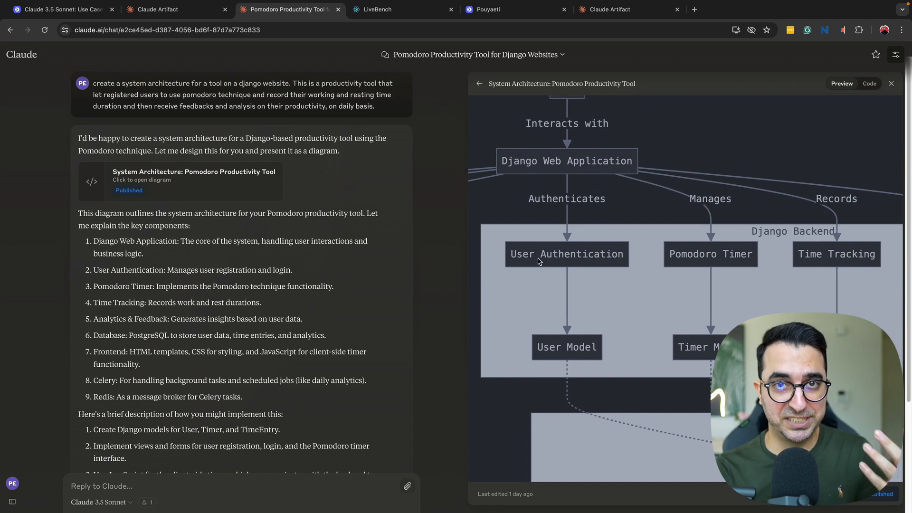
pyautogui.hscroll(2, 585, 313)
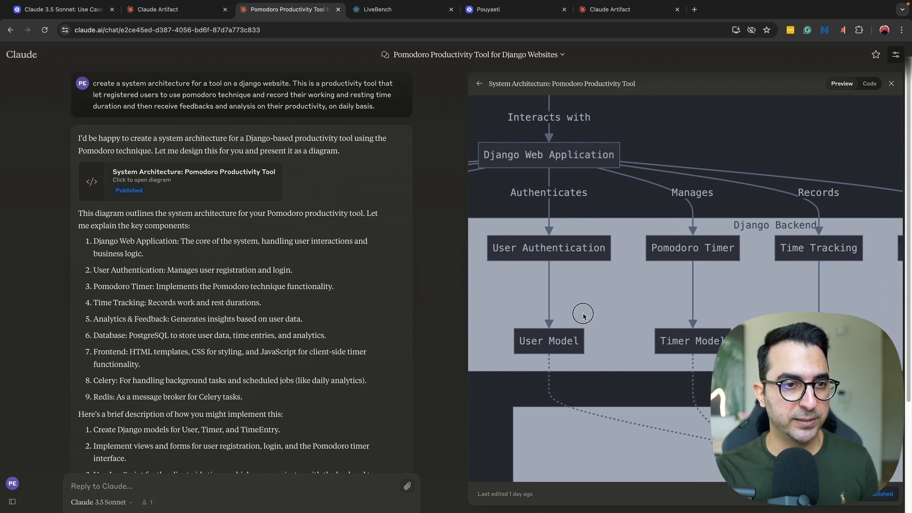
pyautogui.hscroll(-2, 563, 310)
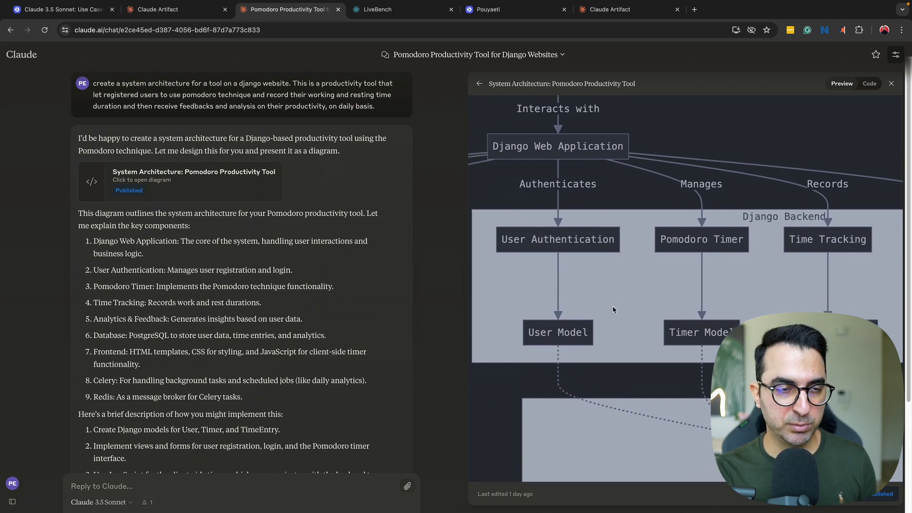
pyautogui.hscroll(2, 581, 323)
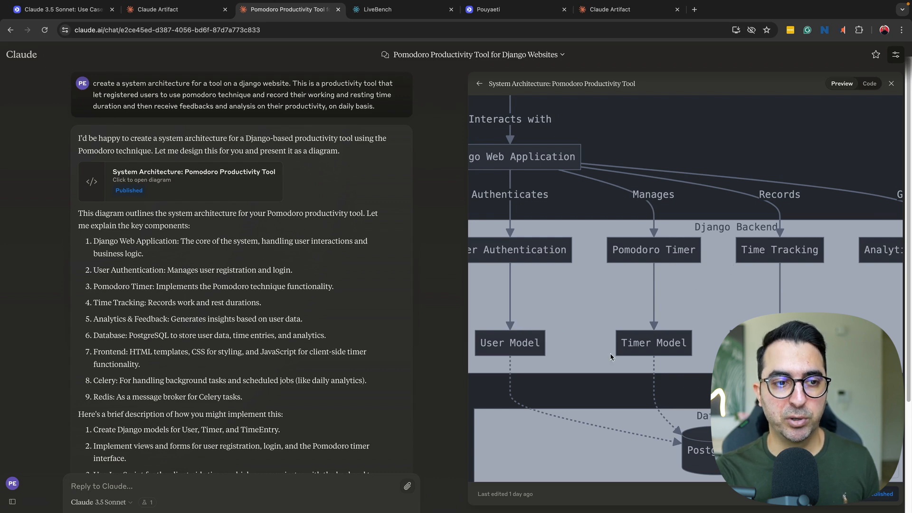
pyautogui.moveTo(760, 267); pyautogui.dragTo(642, 255)
pyautogui.moveTo(739, 313); pyautogui.dragTo(663, 327)
pyautogui.moveTo(803, 273); pyautogui.dragTo(721, 258)
pyautogui.moveTo(657, 335); pyautogui.dragTo(813, 247)
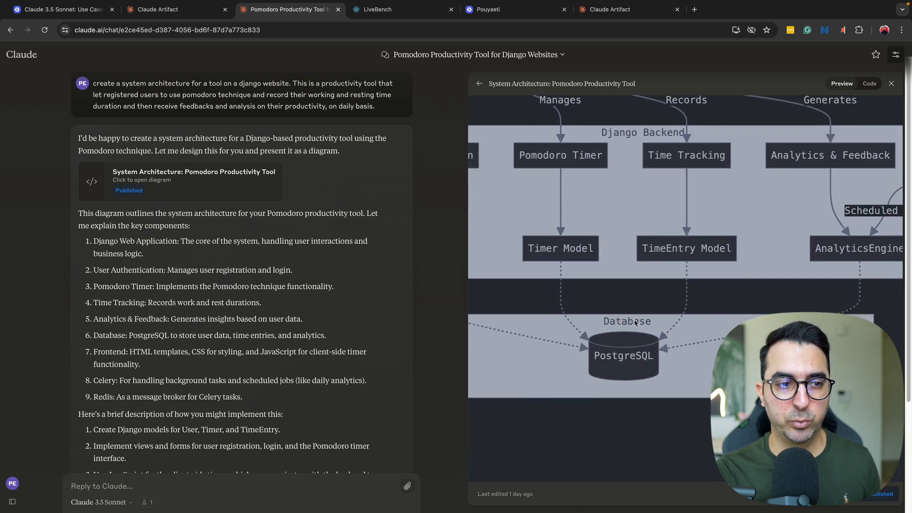
pyautogui.moveTo(638, 350); pyautogui.dragTo(683, 354)
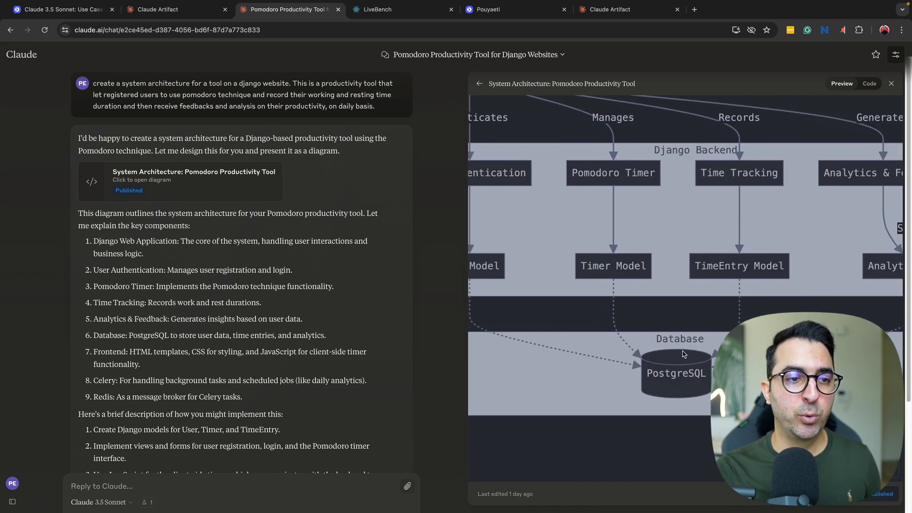
# - Review the overall Pomodoro architecture at a smaller scale, from the Frontend group across to the Django Backend and Database
pyautogui.scroll(-10, 683, 354)
pyautogui.moveTo(689, 334); pyautogui.dragTo(695, 337)
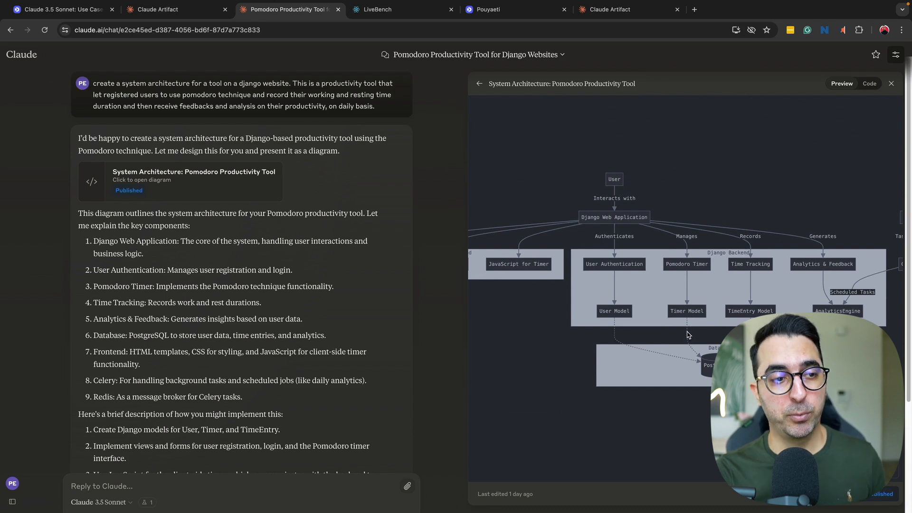
pyautogui.moveTo(646, 334); pyautogui.dragTo(681, 324)
pyautogui.moveTo(556, 269); pyautogui.dragTo(647, 256)
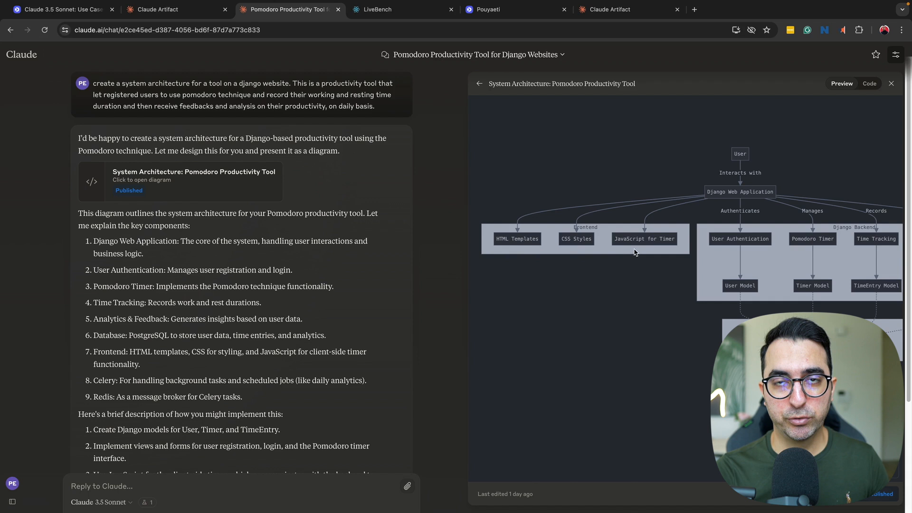
pyautogui.hscroll(3, 657, 267)
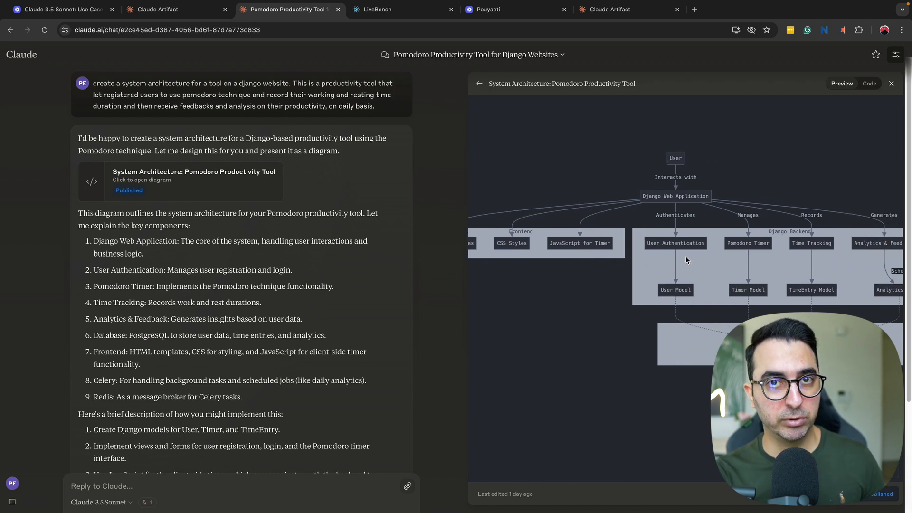
pyautogui.hscroll(2, 732, 263)
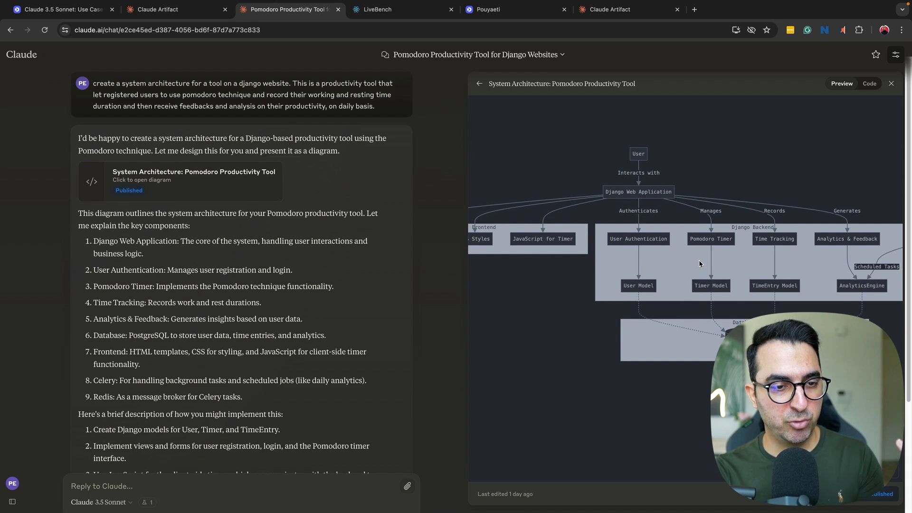
pyautogui.moveTo(698, 263); pyautogui.dragTo(672, 267)
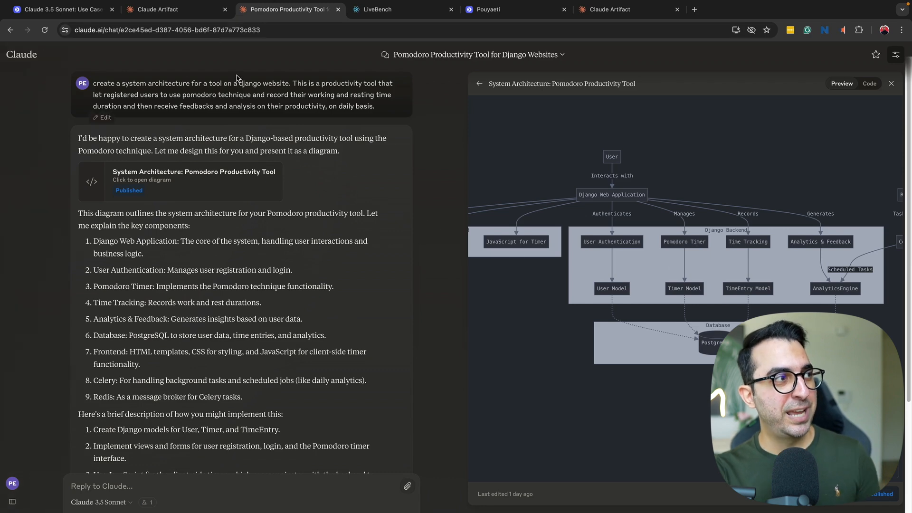
# - Return to the blog article and read "7. Live Tools/Apss: Creating Analyzer Tool" with its SEO tool prompt
pyautogui.click(66, 15)
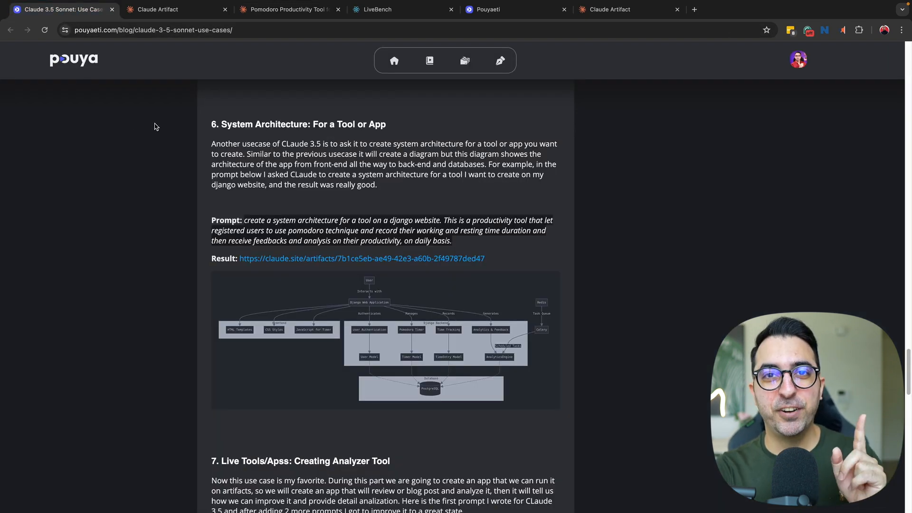
pyautogui.scroll(-5, 136, 141)
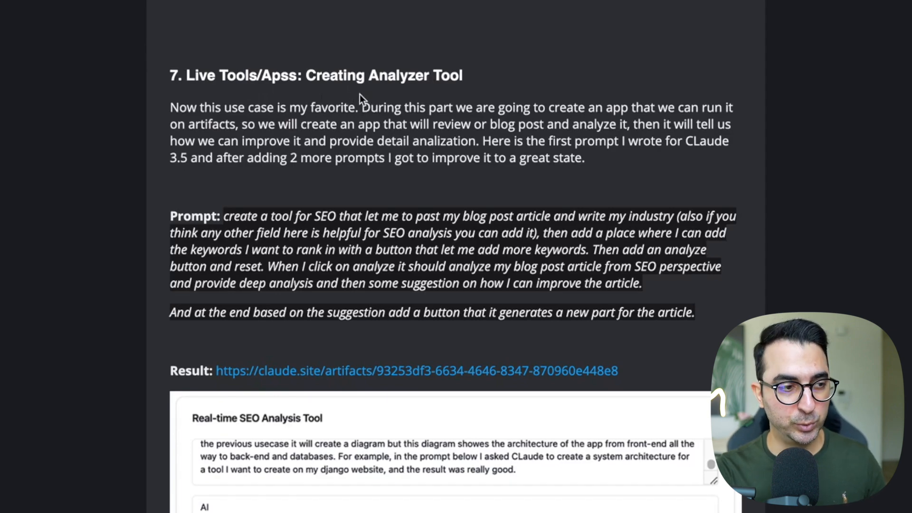
pyautogui.scroll(-6, 347, 97)
pyautogui.scroll(5, 314, 95)
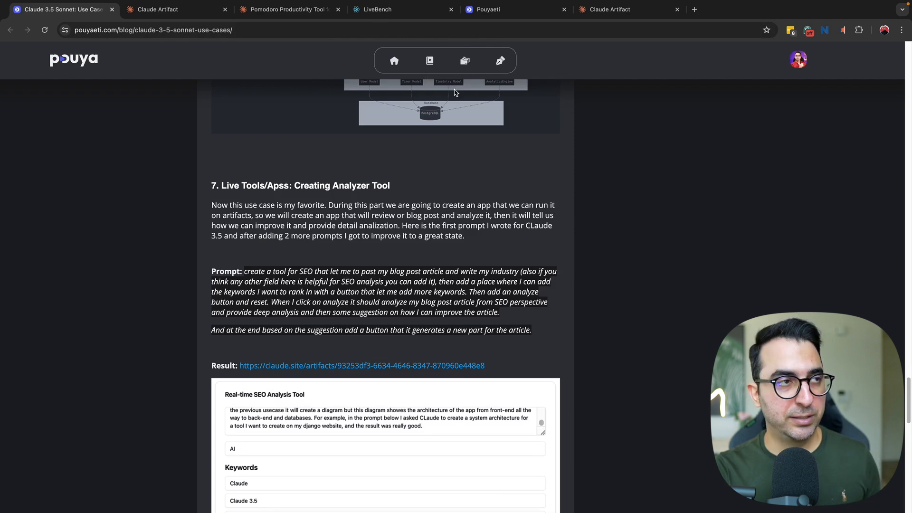
# - Open the "SEO Analysis Tool for Blog Posts" chat from Claude's recent chats and go to its opening prompt
pyautogui.click(294, 9)
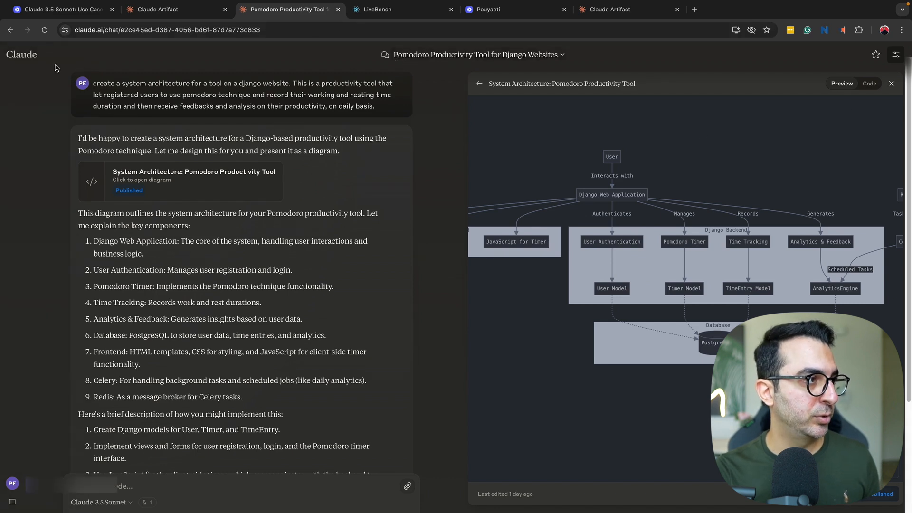
pyautogui.moveTo(15, 69)
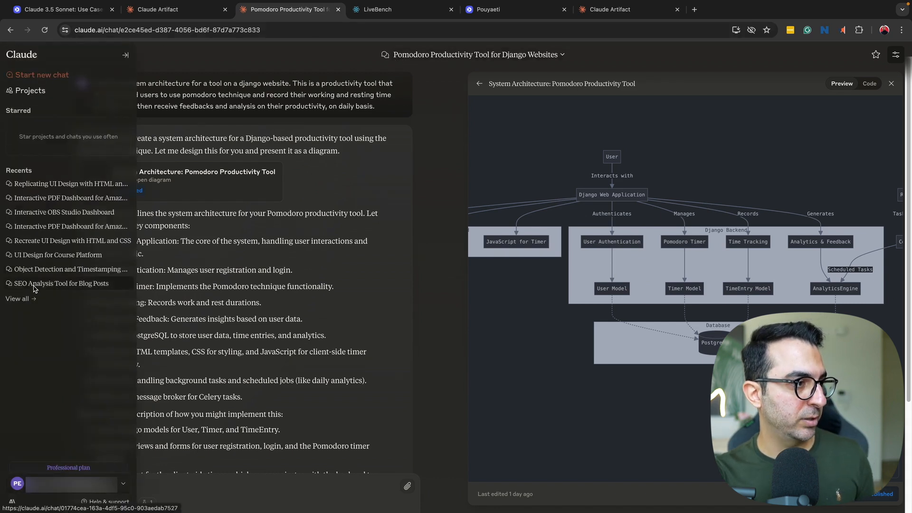
pyautogui.click(48, 287)
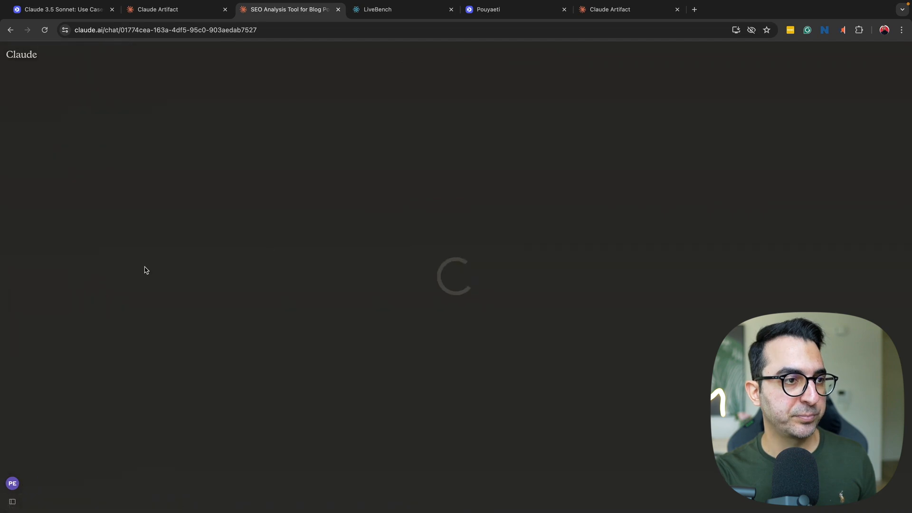
pyautogui.scroll(20, 346, 180)
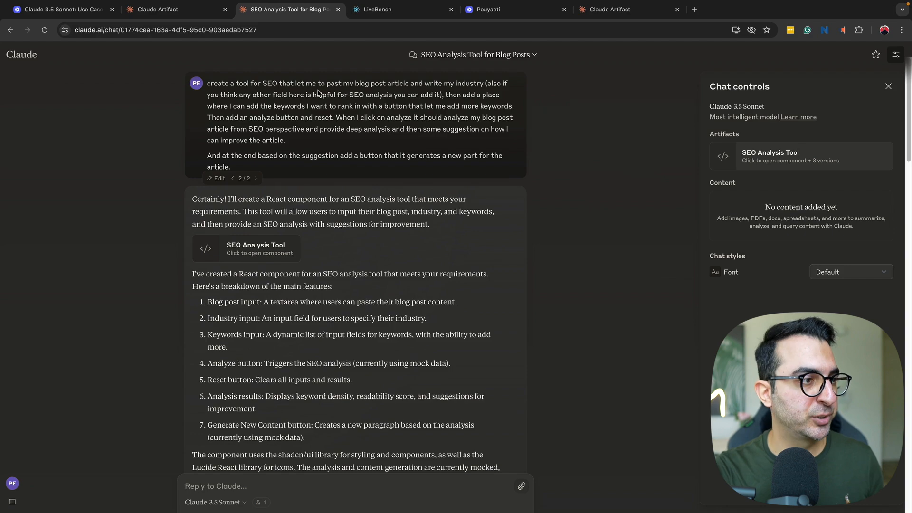
# - Read through the follow-up prompts and responses in the SEO chat, and open the "SEO Analysis Tool with Real-time Analysis" component
pyautogui.scroll(-5, 260, 250)
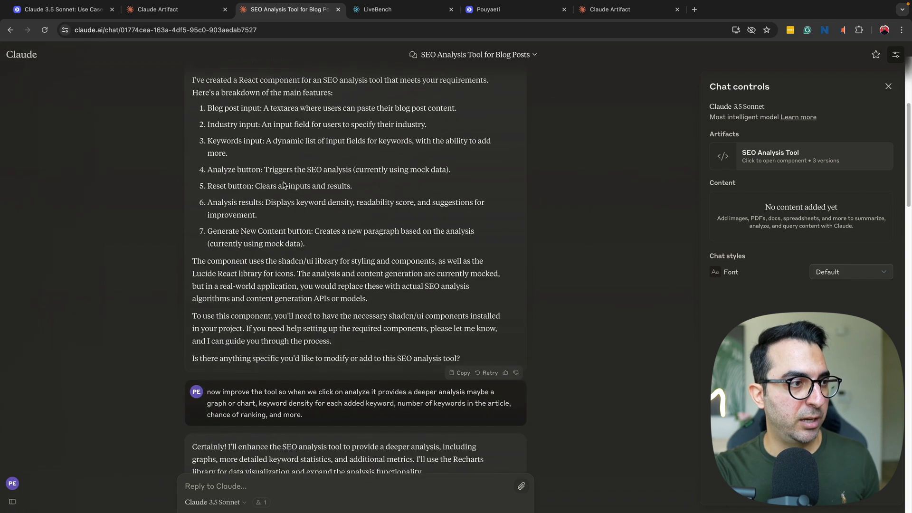
pyautogui.scroll(-4, 267, 214)
pyautogui.scroll(-20, 267, 214)
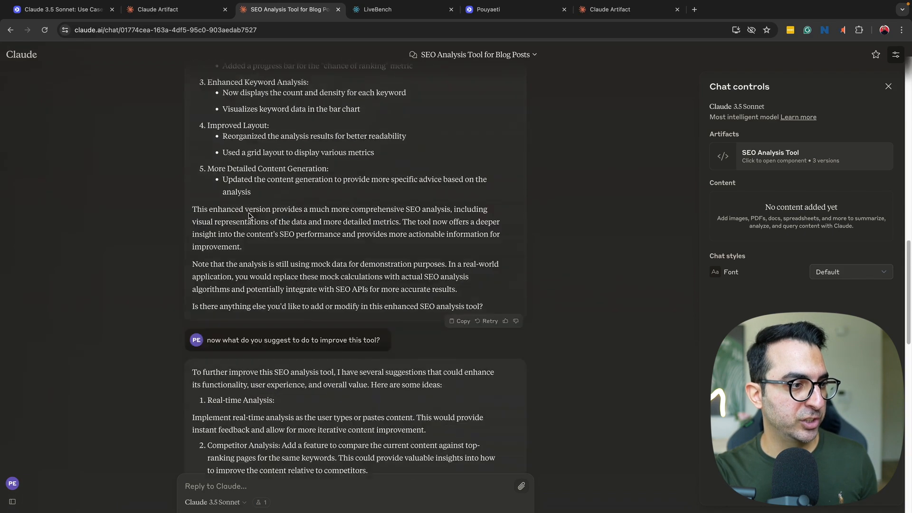
pyautogui.scroll(15, 277, 254)
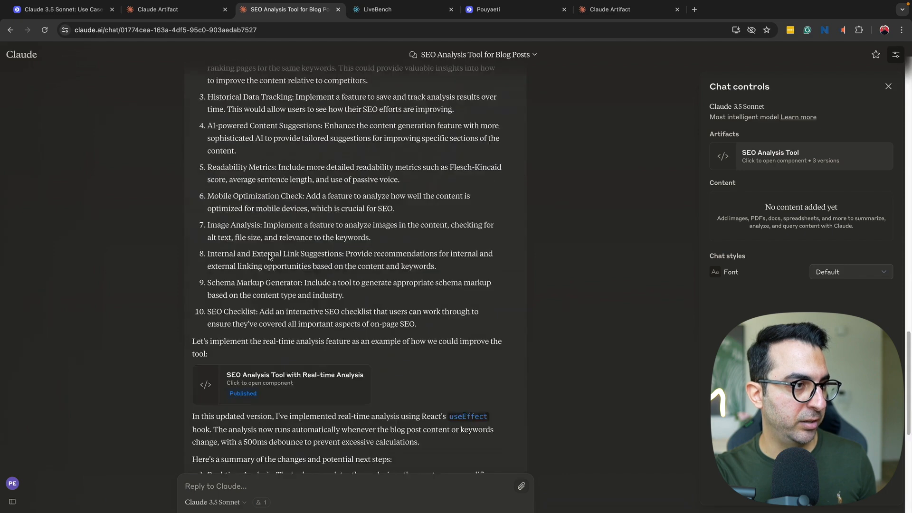
pyautogui.scroll(-16, 267, 272)
pyautogui.scroll(4, 267, 247)
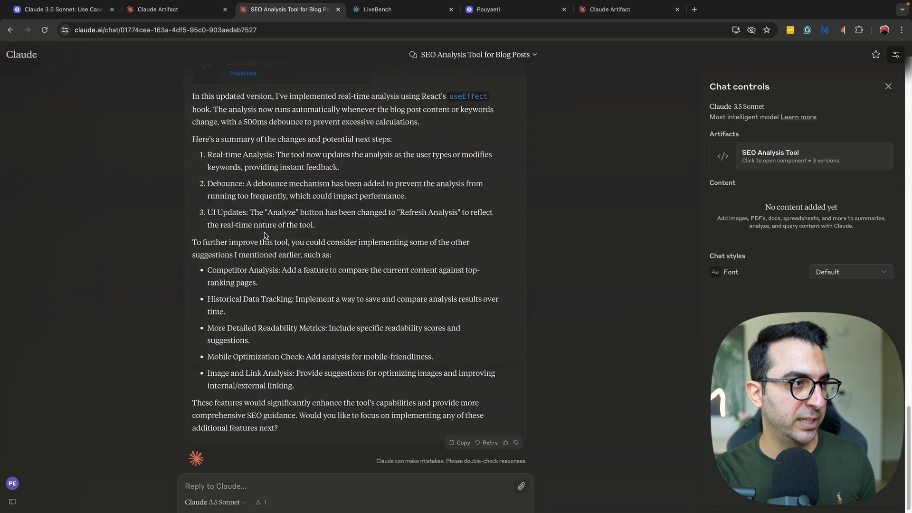
pyautogui.click(265, 216)
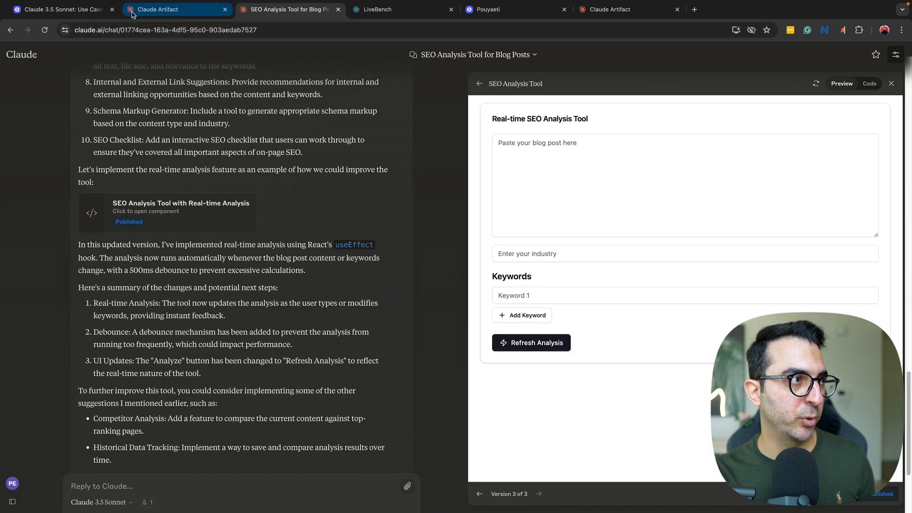
# - Open the published result link of the article's use case 7 in a separate page and activate the tool's blog post field
pyautogui.click(101, 10)
pyautogui.scroll(-2, 285, 294)
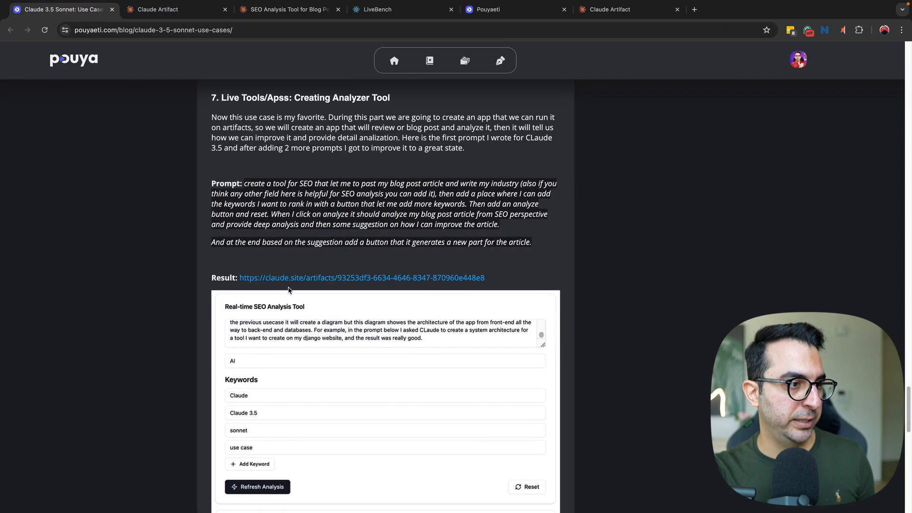
pyautogui.keyDown('super'); pyautogui.click(291, 279); pyautogui.keyUp('super')
pyautogui.scroll(-4, 291, 284)
pyautogui.scroll(6, 299, 109)
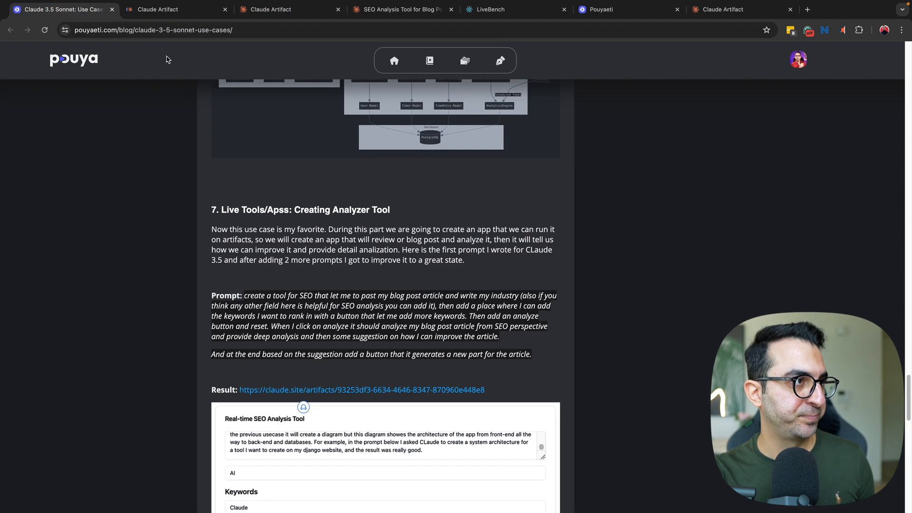
pyautogui.click(167, 10)
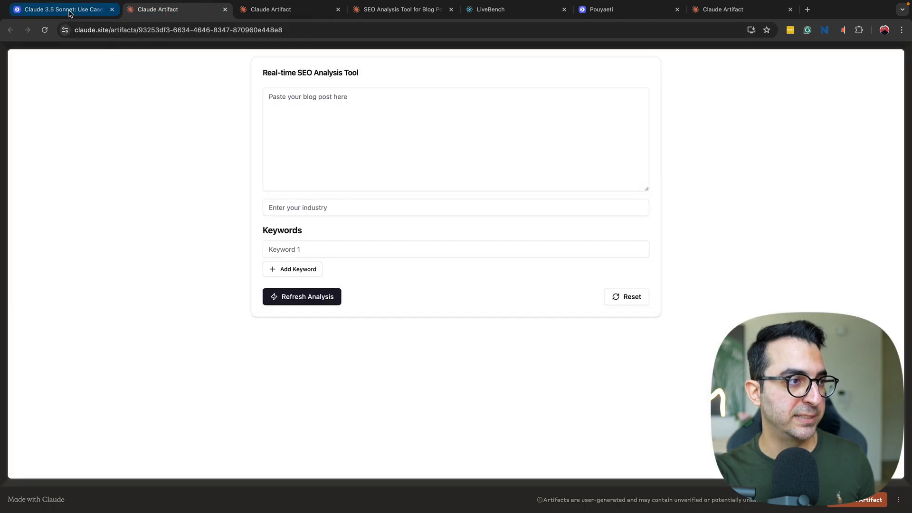
pyautogui.click(320, 117)
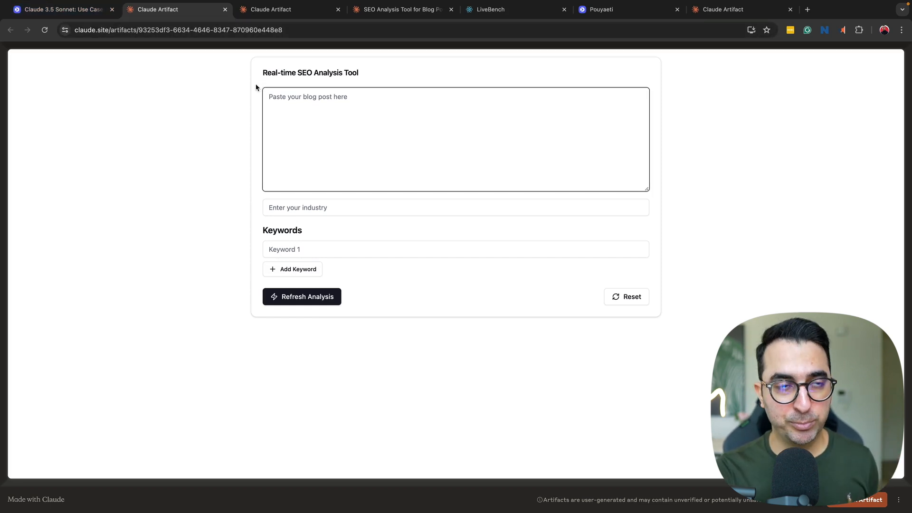
# - Copy the blog article's full text from its beginning to the closing signature and paste it into the SEO tool's blog post field
pyautogui.click(79, 11)
pyautogui.scroll(20, 301, 146)
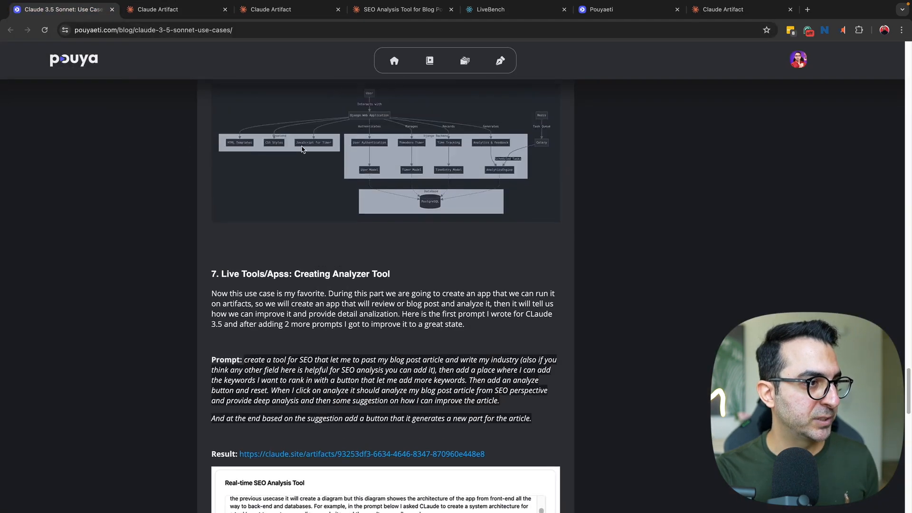
pyautogui.moveTo(214, 142); pyautogui.dragTo(405, 363)
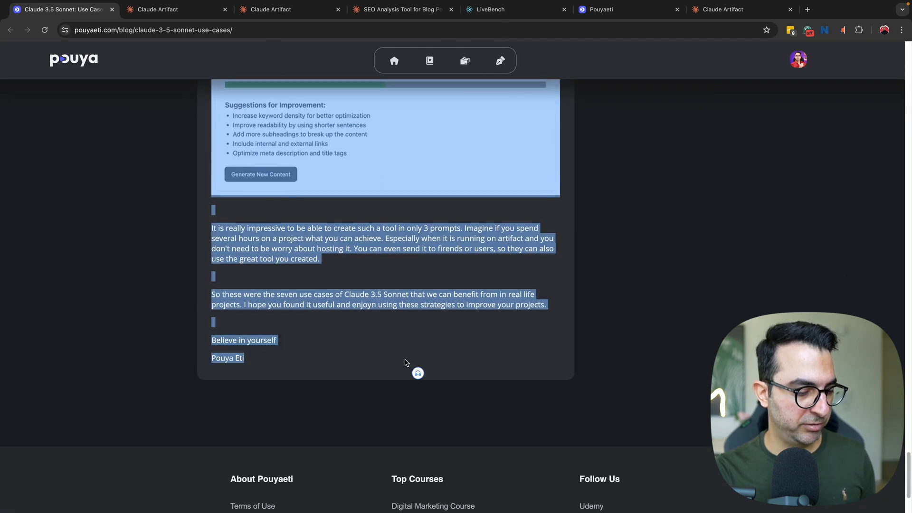
pyautogui.click(158, 9)
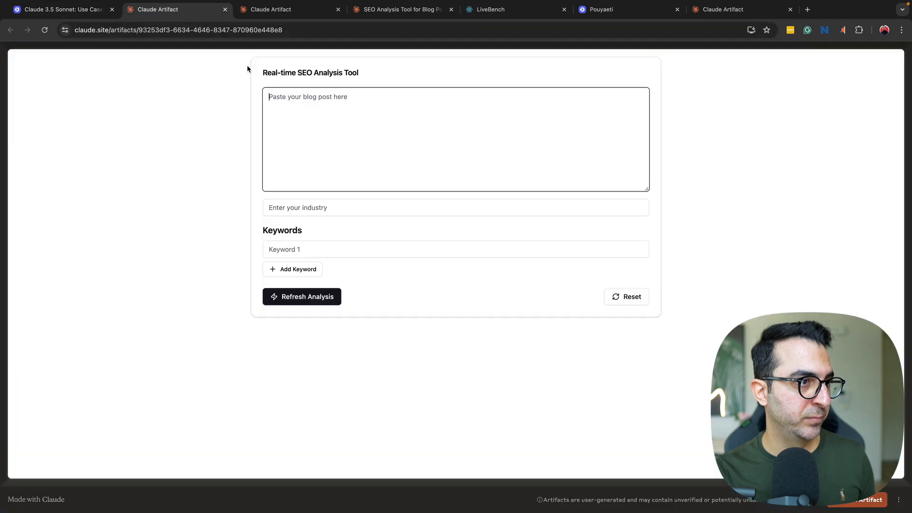
pyautogui.click(339, 120)
pyautogui.press('super+v')
# - Set the SEO tool's industry to "ai" and its first keyword to "claude"
pyautogui.click(279, 213)
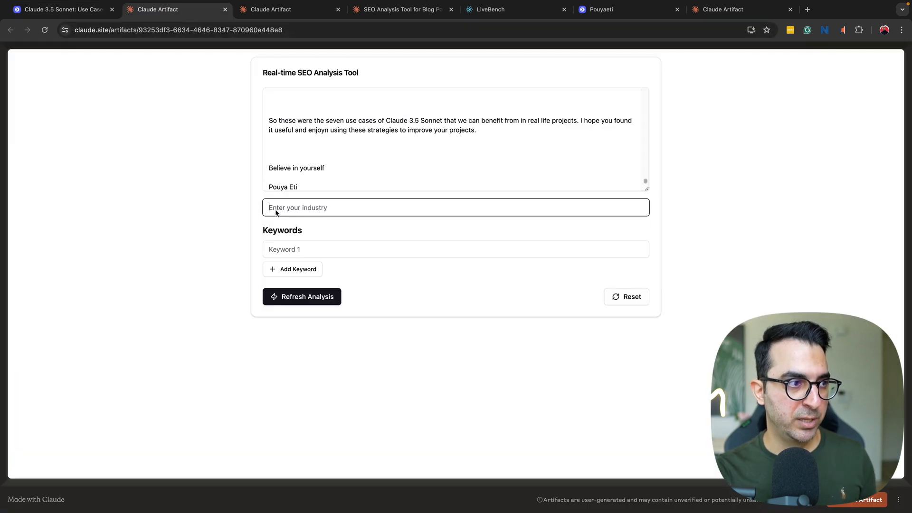
pyautogui.write('ai')
pyautogui.press('Tab')
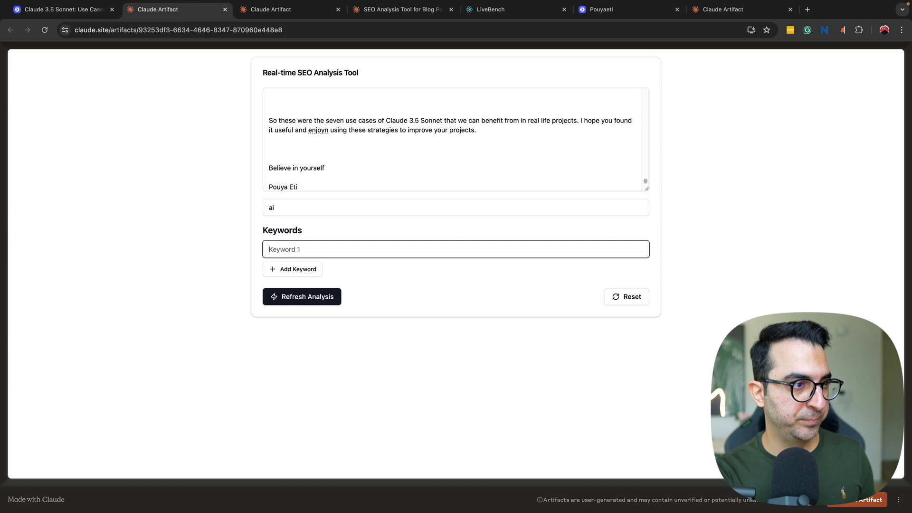
pyautogui.write('c')
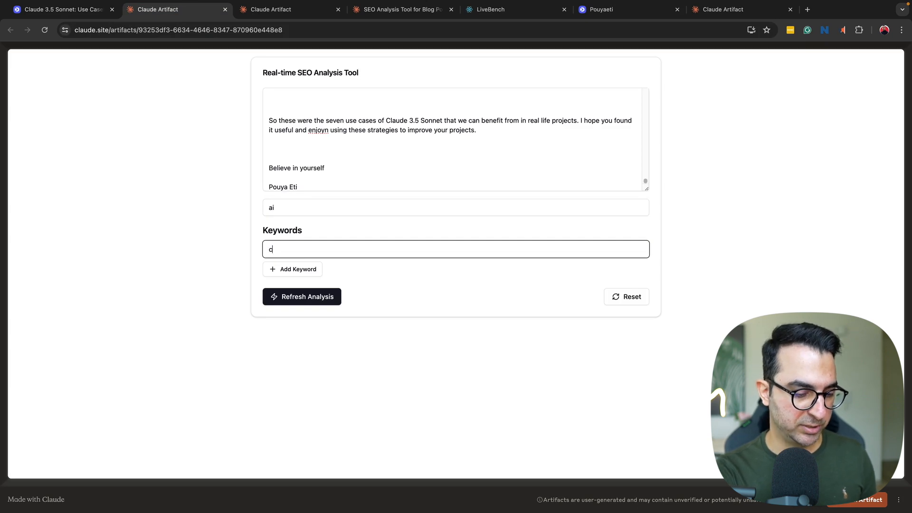
pyautogui.write('laude')
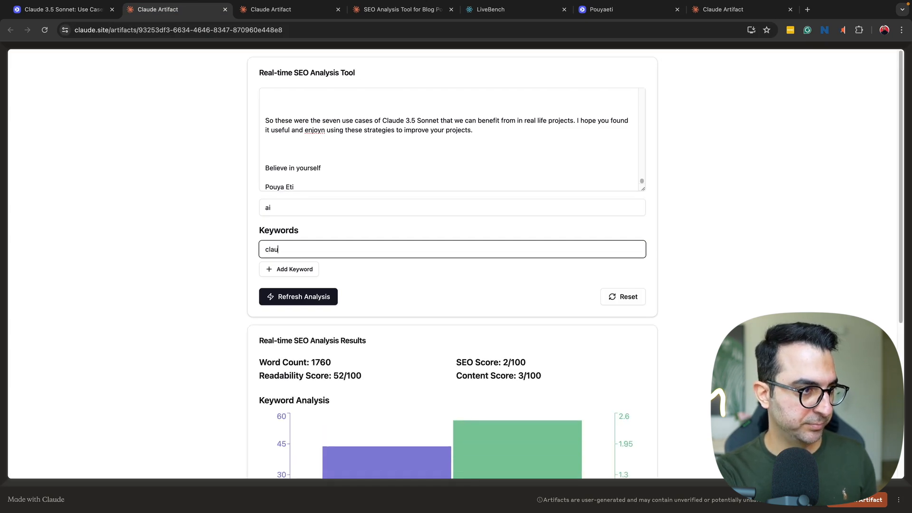
pyautogui.scroll(-2, 436, 257)
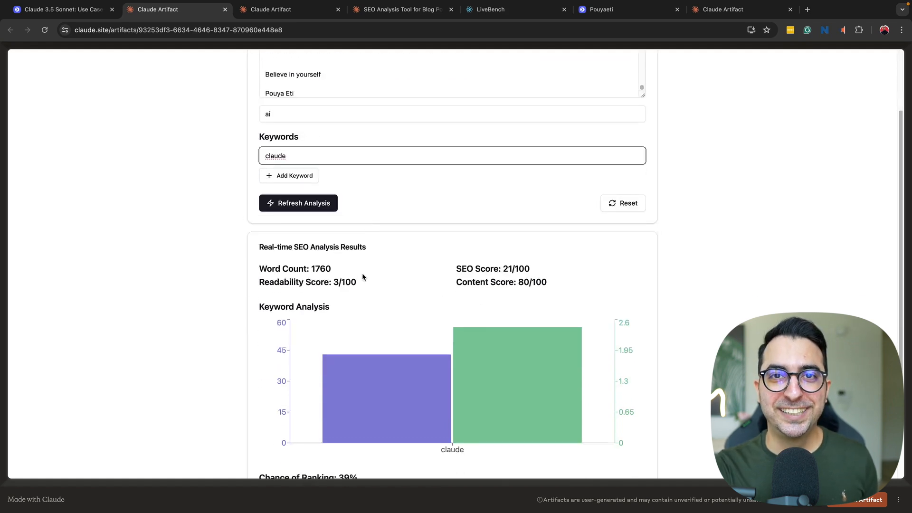
# - Add three more keywords to the SEO analysis: "claude 3.5", "sonnet" and "ai"
pyautogui.click(295, 175)
pyautogui.write('claude 3.')
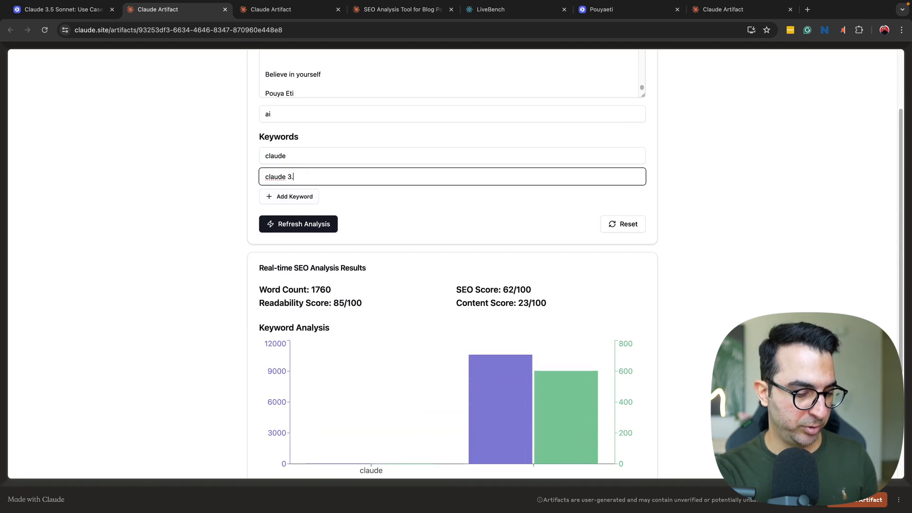
pyautogui.write('5')
pyautogui.click(292, 197)
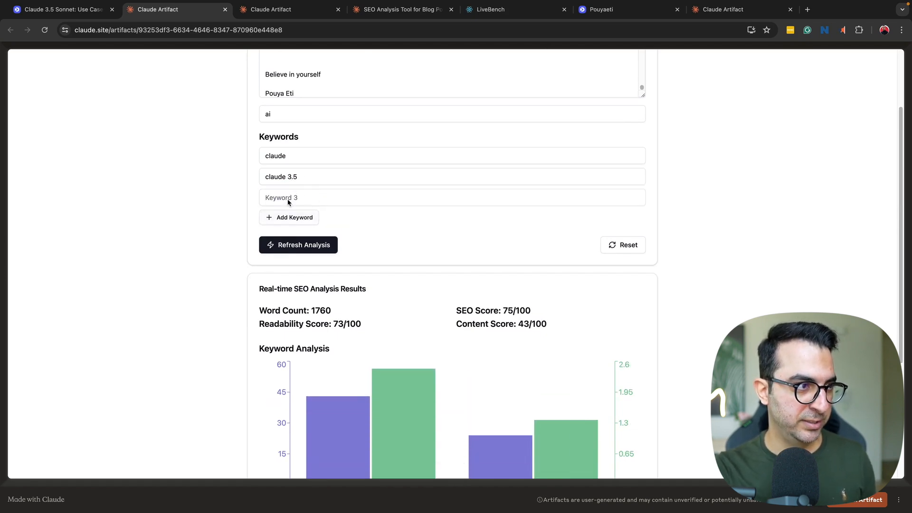
pyautogui.write('sonnet')
pyautogui.click(288, 219)
pyautogui.click(289, 221)
pyautogui.write('ai')
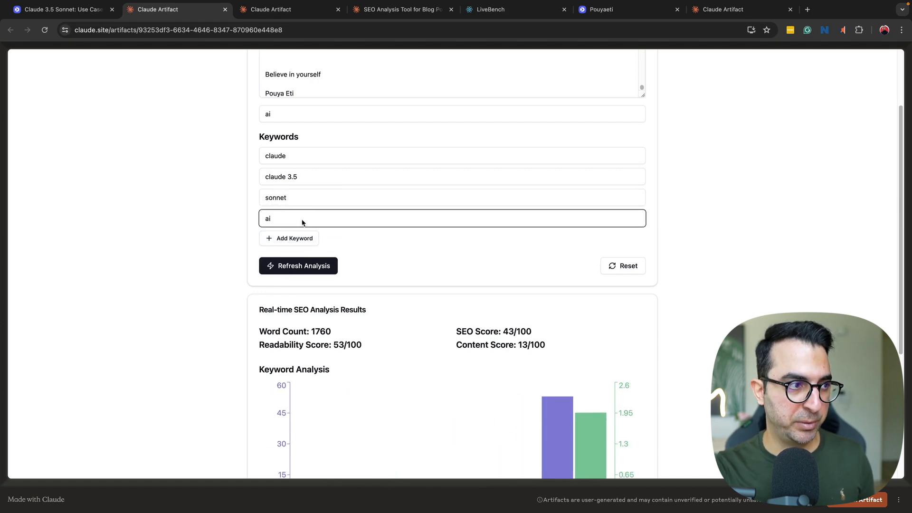
pyautogui.click(169, 235)
# - Review the scores, keyword chart and improvement suggestions in the SEO results, and generate new content from them
pyautogui.scroll(-3, 174, 235)
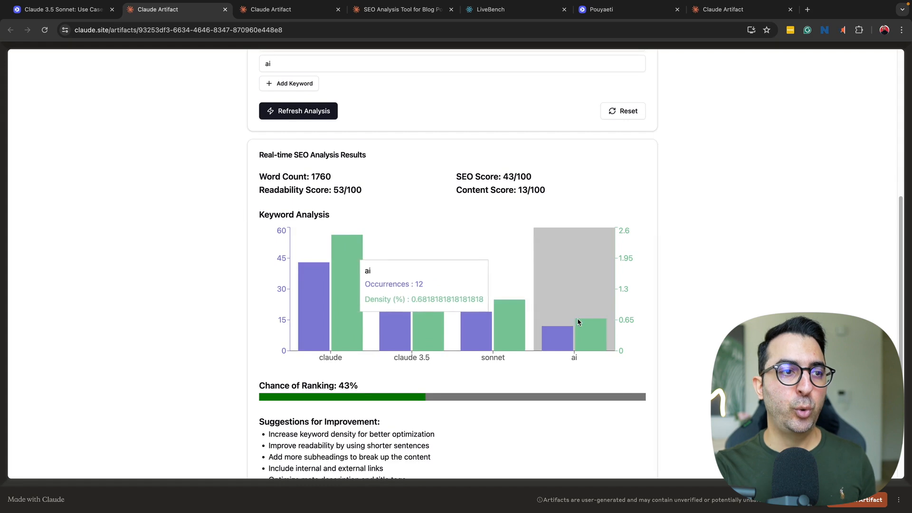
pyautogui.moveTo(337, 344)
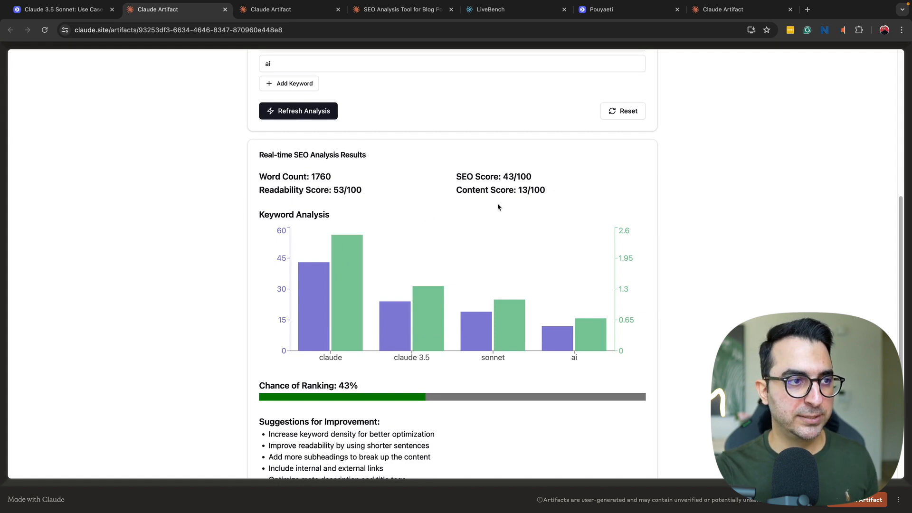
pyautogui.scroll(-1, 371, 299)
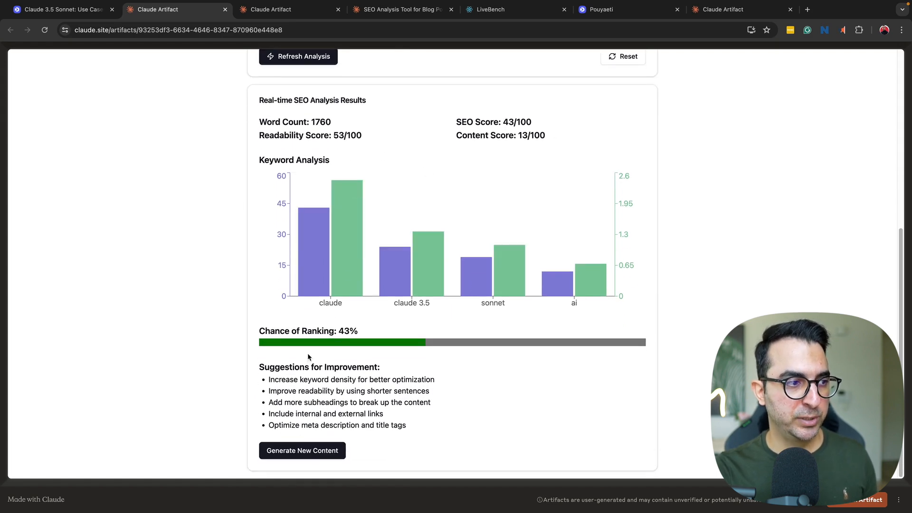
pyautogui.moveTo(393, 374); pyautogui.dragTo(315, 403)
pyautogui.click(261, 372)
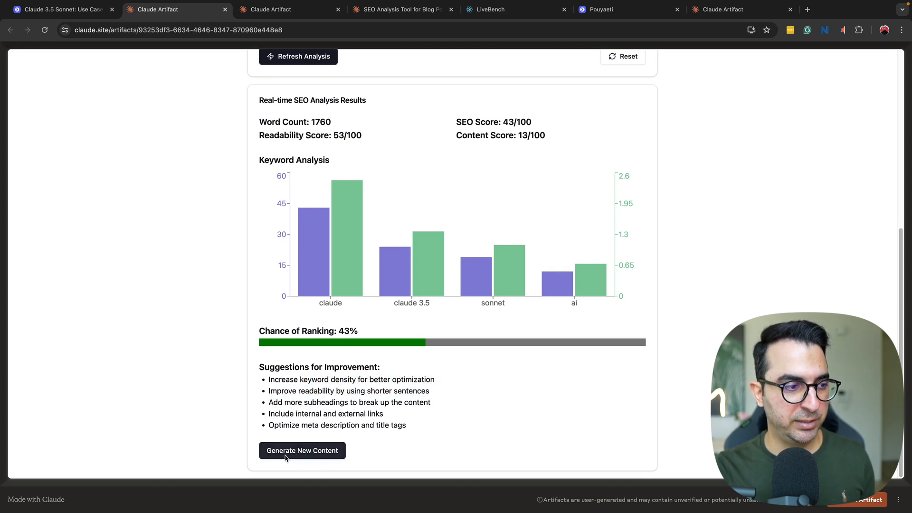
pyautogui.click(307, 452)
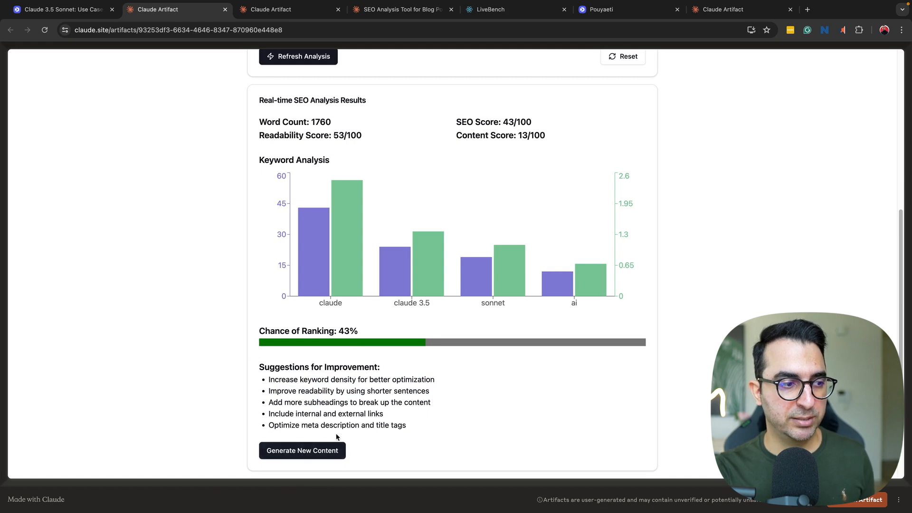
pyautogui.scroll(-3, 364, 413)
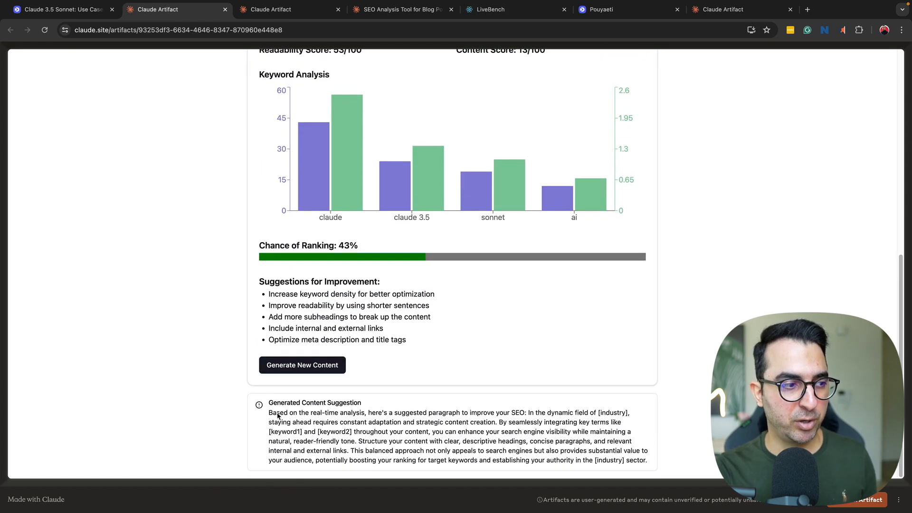
# - Examine the generated content suggestion, highlighting its paragraph and the keyword and industry placeholders in it
pyautogui.scroll(5, 307, 246)
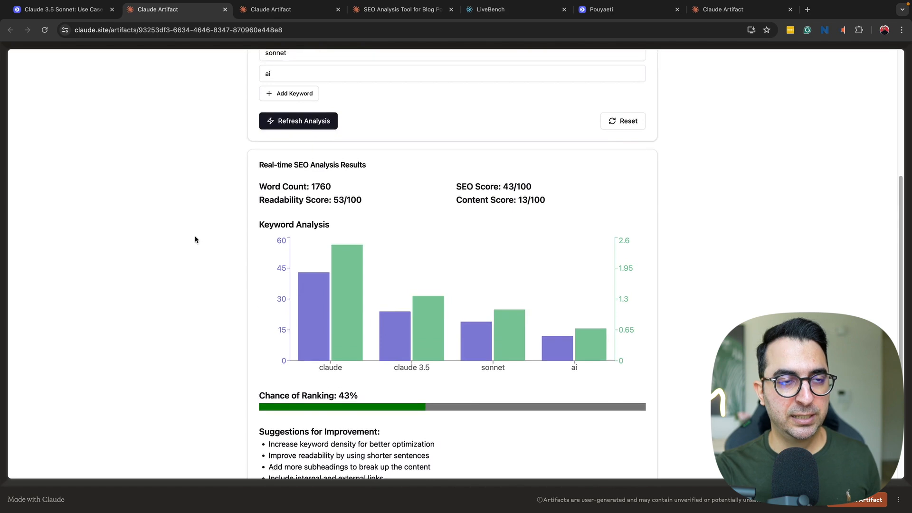
pyautogui.scroll(4, 208, 261)
pyautogui.scroll(-9, 206, 267)
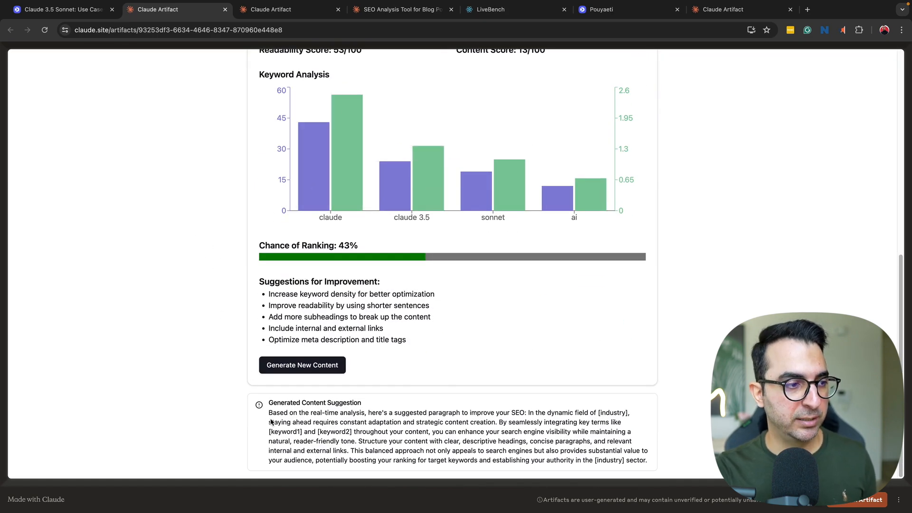
pyautogui.moveTo(268, 412); pyautogui.dragTo(651, 464)
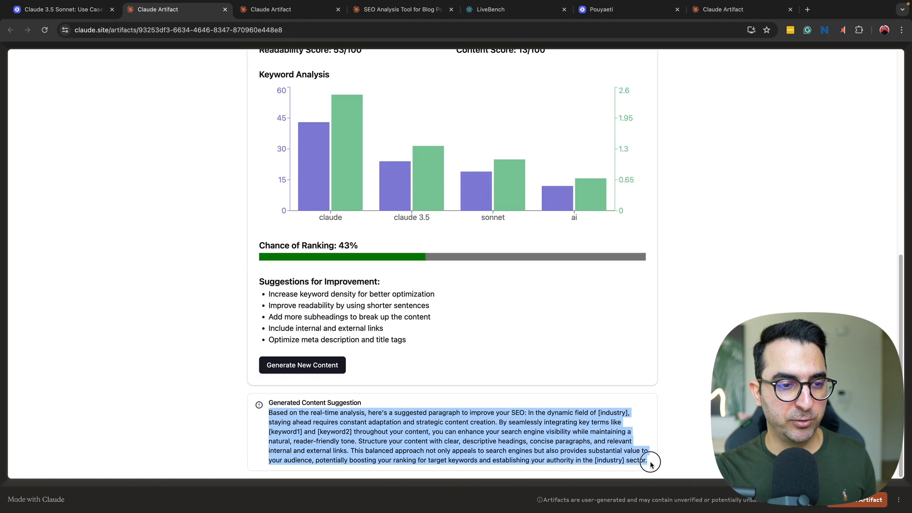
pyautogui.click(295, 438)
pyautogui.moveTo(302, 433); pyautogui.dragTo(269, 433)
pyautogui.moveTo(351, 433); pyautogui.dragTo(317, 434)
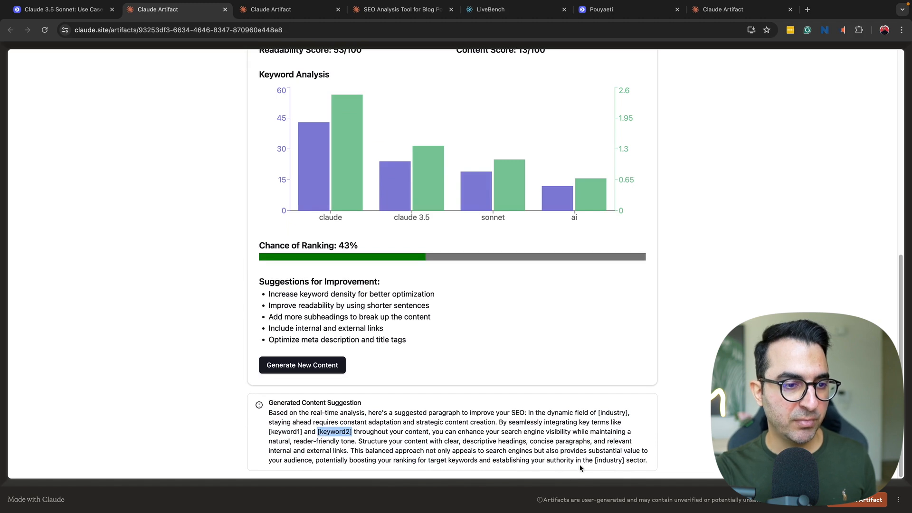
pyautogui.moveTo(624, 462); pyautogui.dragTo(595, 461)
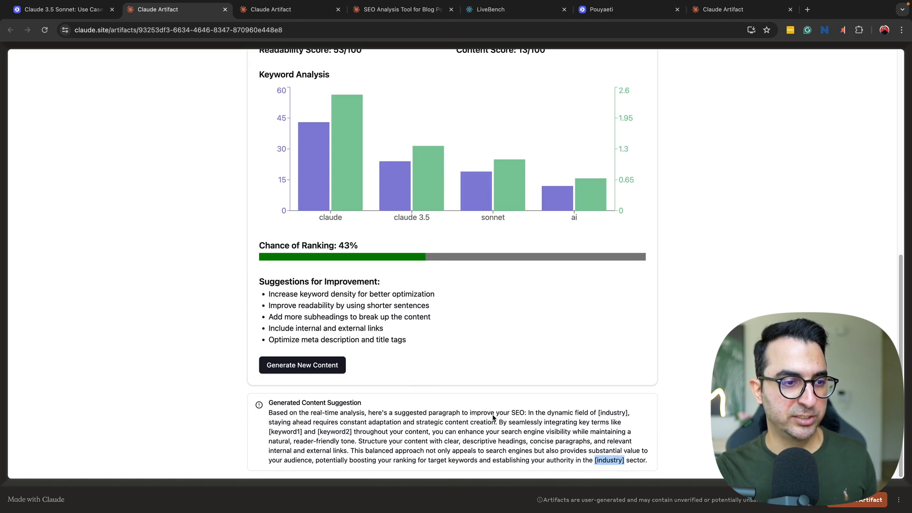
pyautogui.scroll(2, 406, 405)
pyautogui.scroll(1, 406, 403)
pyautogui.scroll(-3, 418, 396)
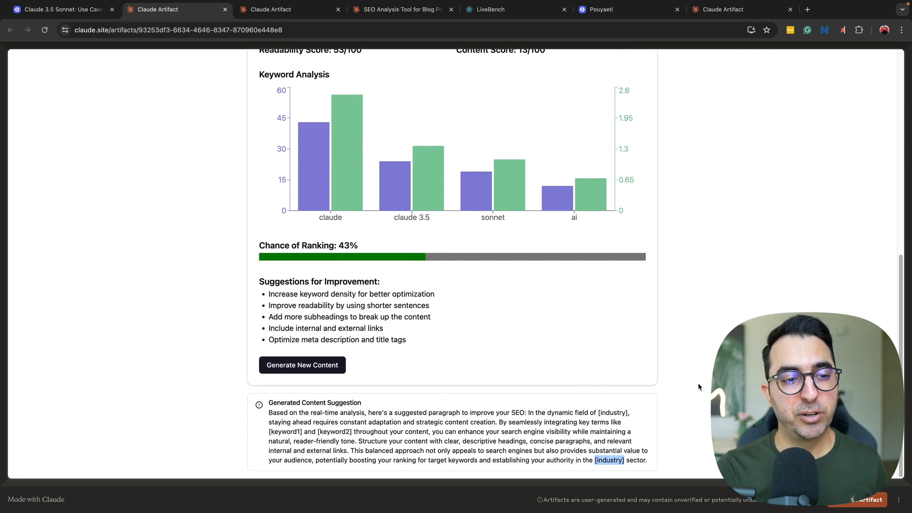
pyautogui.click(711, 383)
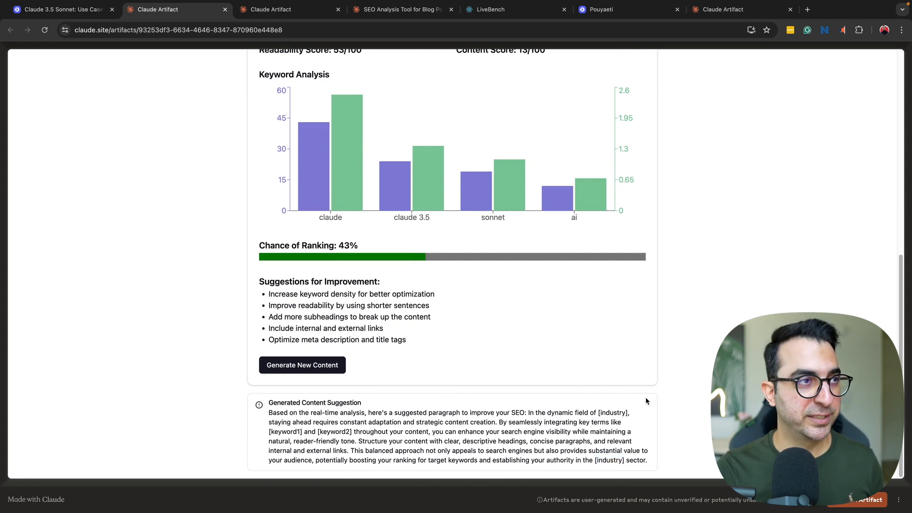
# - Close the extra Claude Artifact page and read through the "SEO Analysis Tool for Blog Posts" chat from its opening prompt to the end
pyautogui.click(266, 9)
pyautogui.click(338, 9)
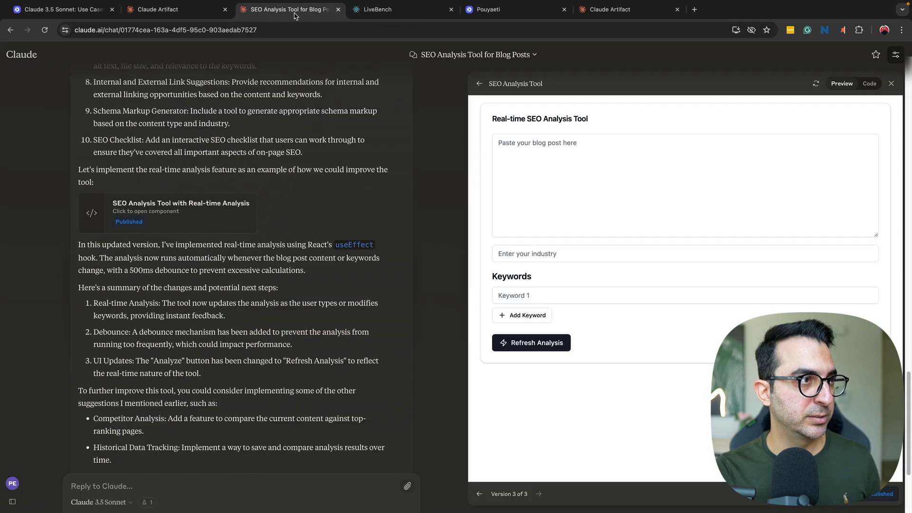
pyautogui.scroll(-3, 215, 280)
pyautogui.scroll(15, 272, 261)
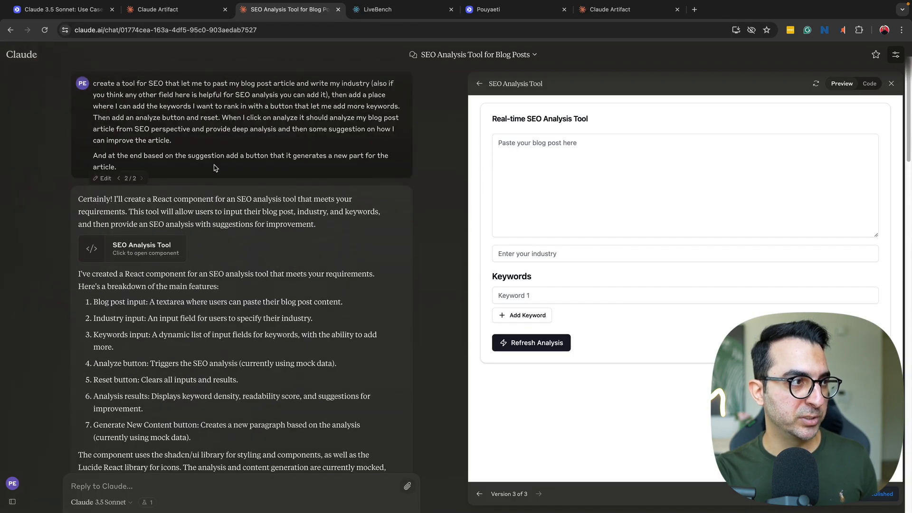
pyautogui.scroll(-6, 228, 208)
pyautogui.scroll(-12, 189, 314)
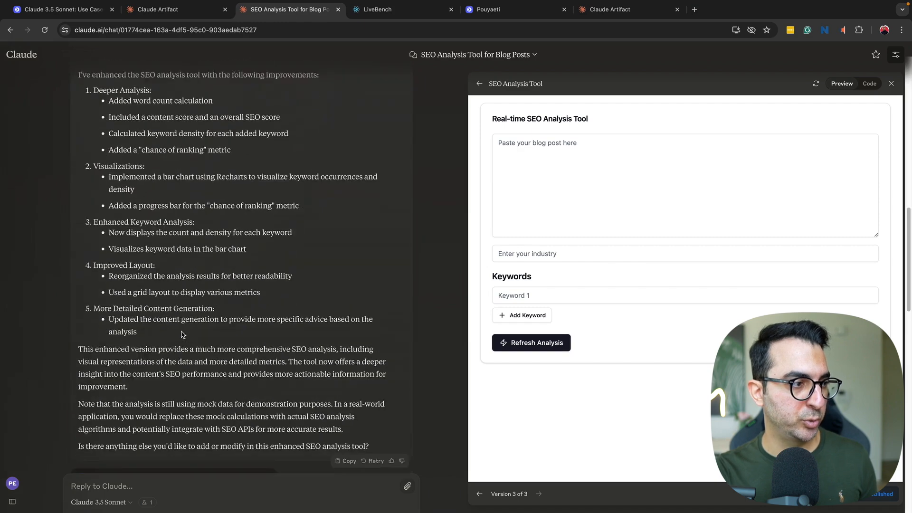
pyautogui.scroll(-15, 191, 266)
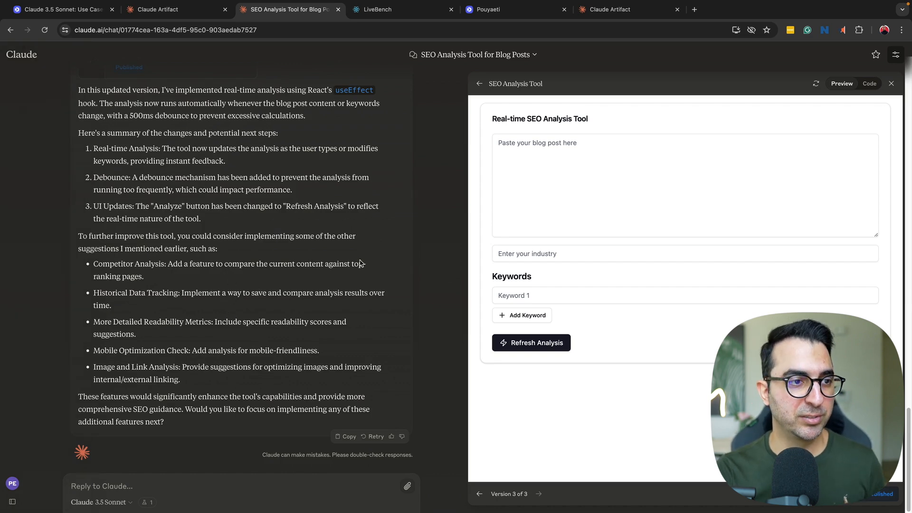
# - Return to the filled-in SEO tool, and switch to vidIQ to view the keyword overview for "claude 3.5 sonnet"
pyautogui.click(103, 12)
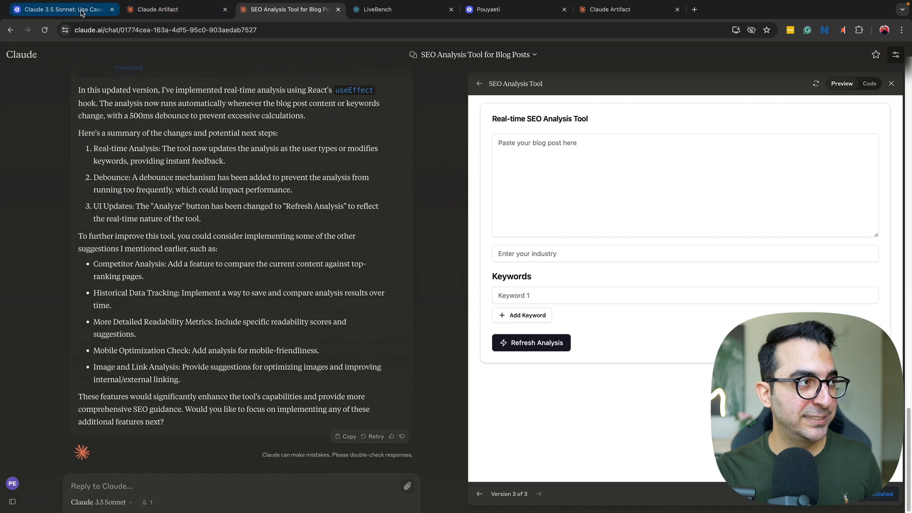
pyautogui.click(161, 10)
pyautogui.scroll(8, 346, 230)
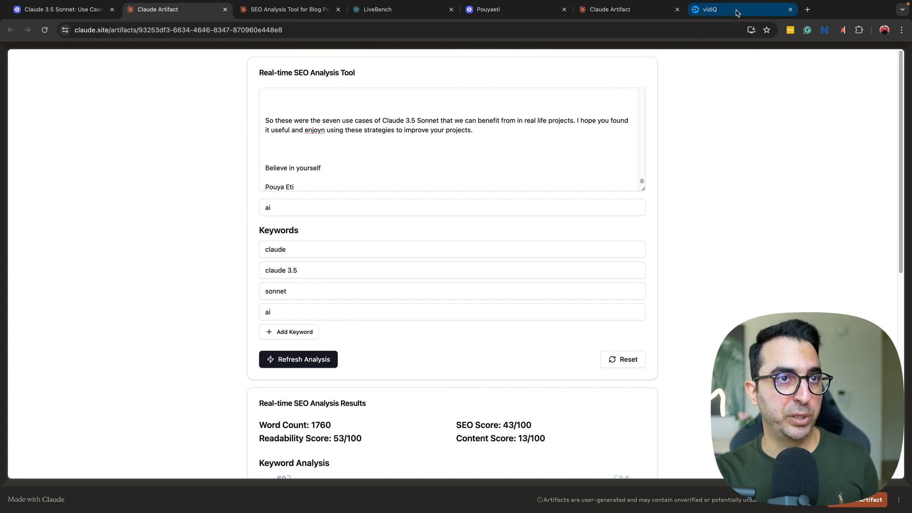
pyautogui.click(737, 11)
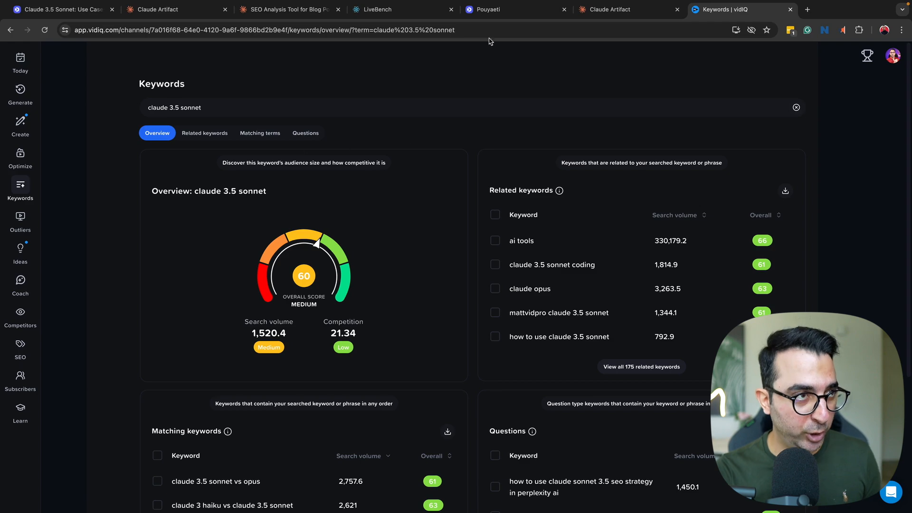
# - Go back to the Real-time SEO Analysis Tool and look over its results, generated suggestion and entered keywords again
pyautogui.click(164, 14)
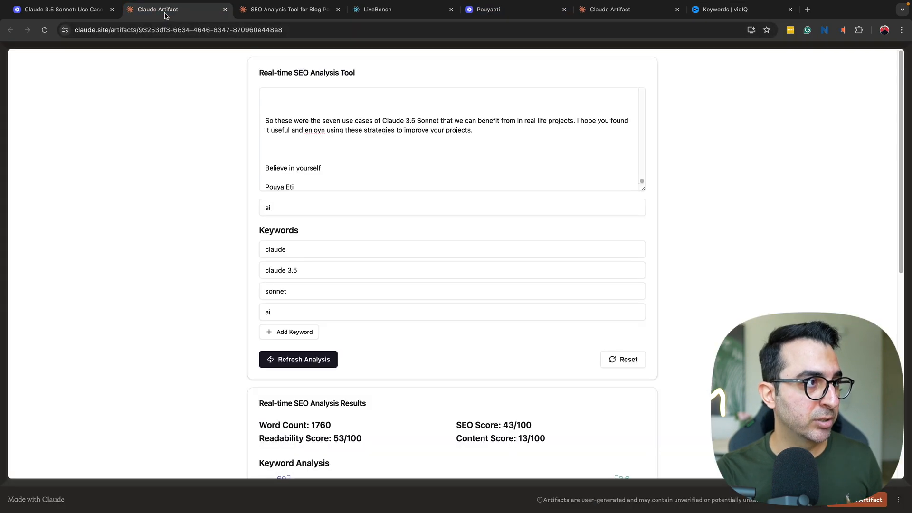
pyautogui.scroll(-5, 410, 102)
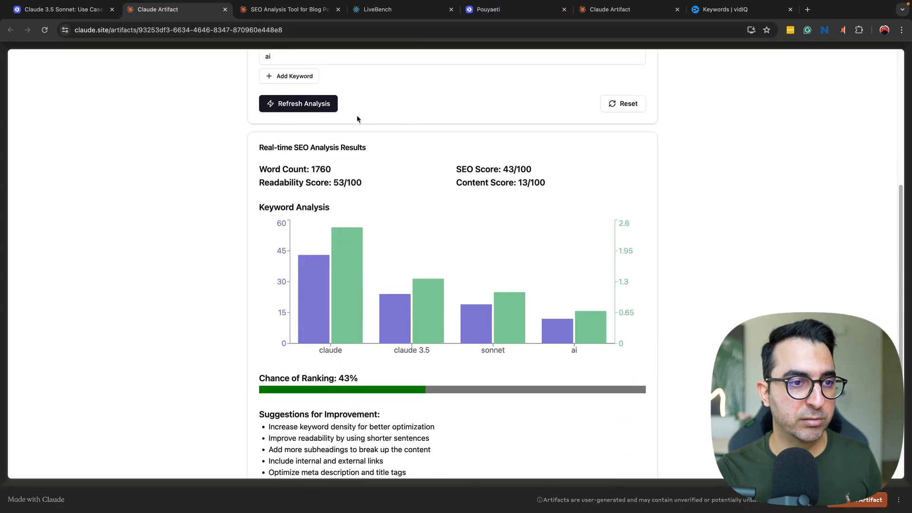
pyautogui.scroll(-3, 286, 137)
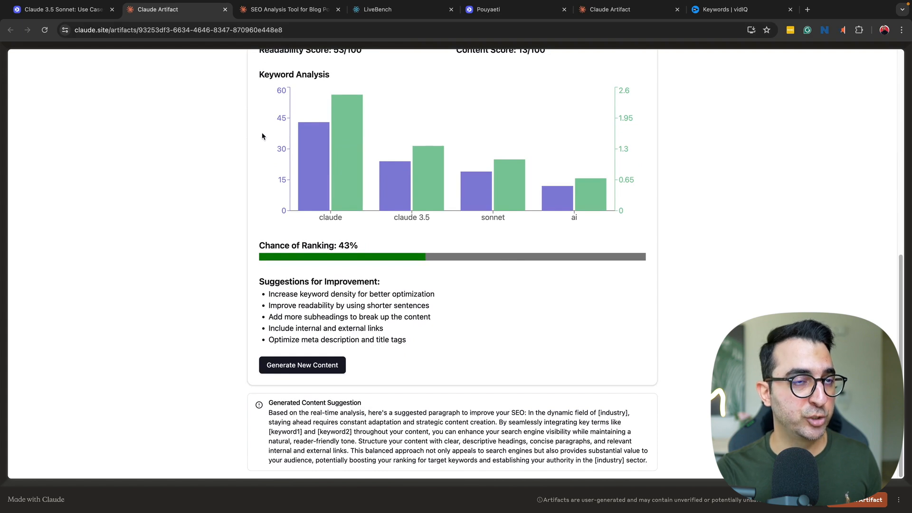
pyautogui.scroll(7, 263, 136)
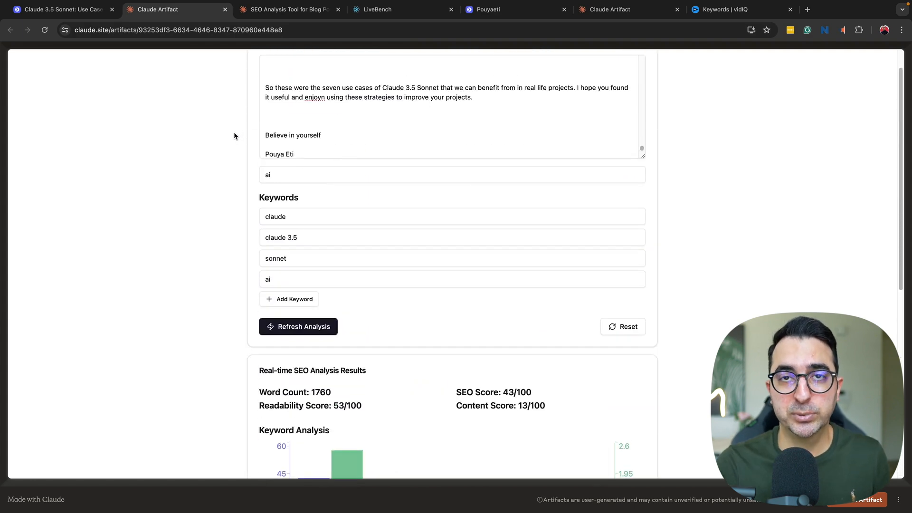